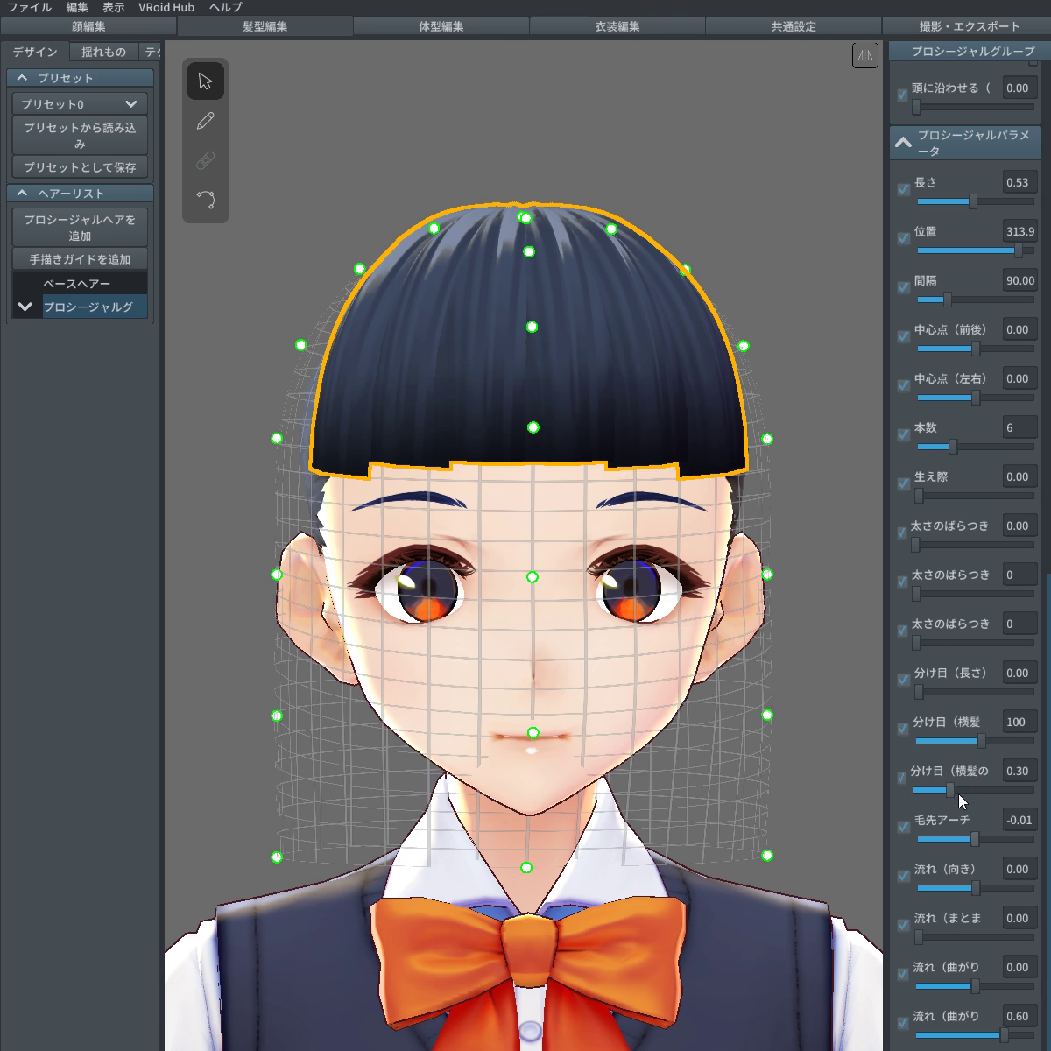
Step: Set the procedural fringe's tip arch to -0.03 and its length to 0.55
left_click_drag(976, 838, 974, 838)
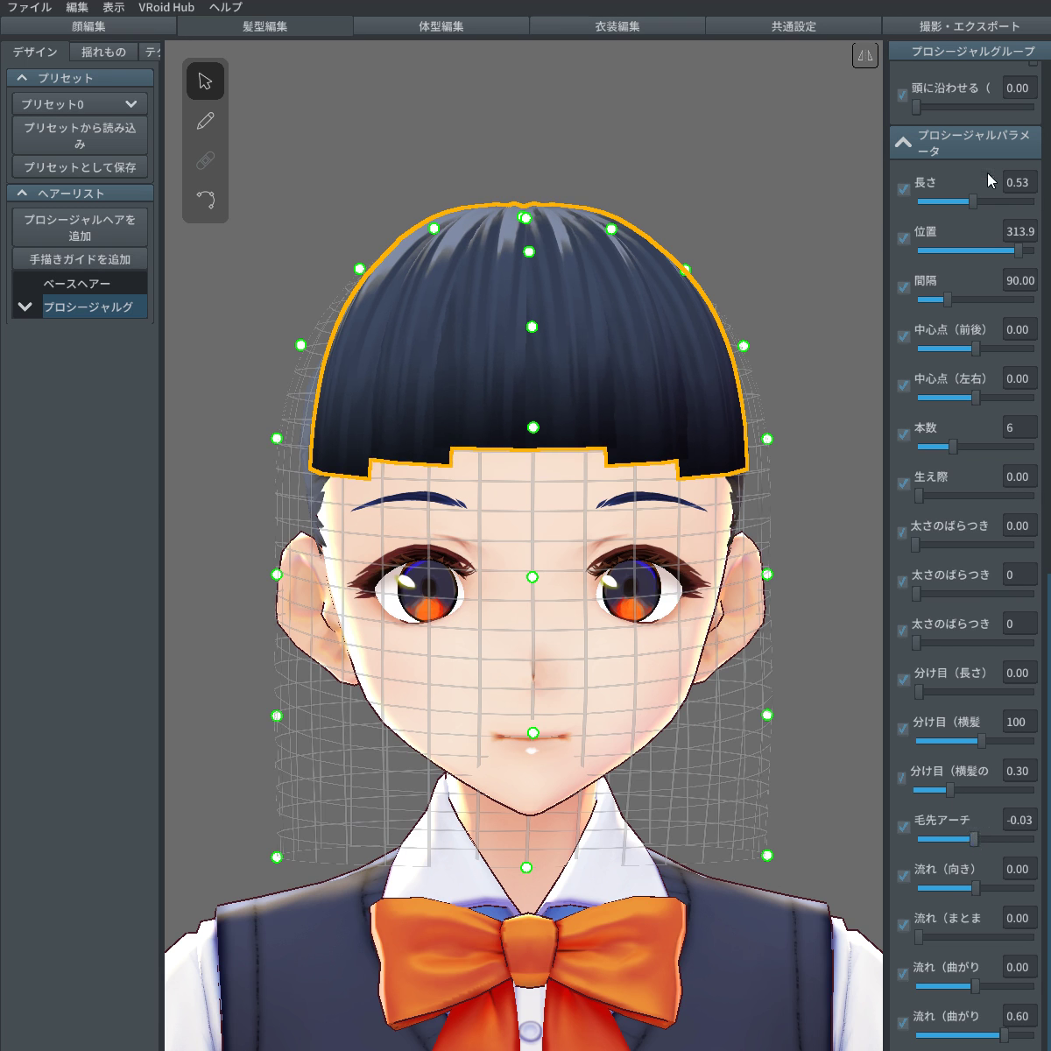
scroll(984, 372, "up", 5)
left_click_drag(976, 437, 980, 437)
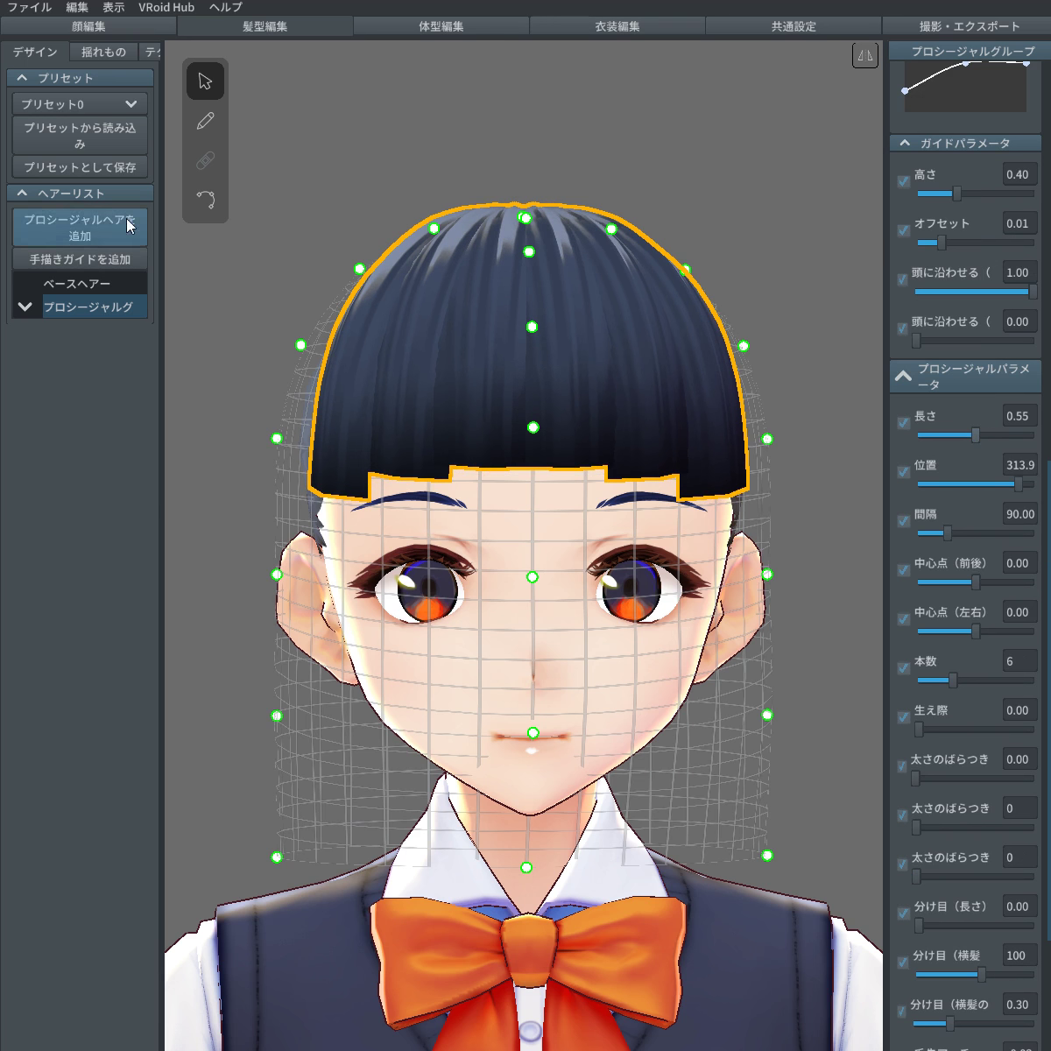
Step: Convert the procedural fringe group to hand-drawn hair and switch to control-point editing
right_click(98, 301)
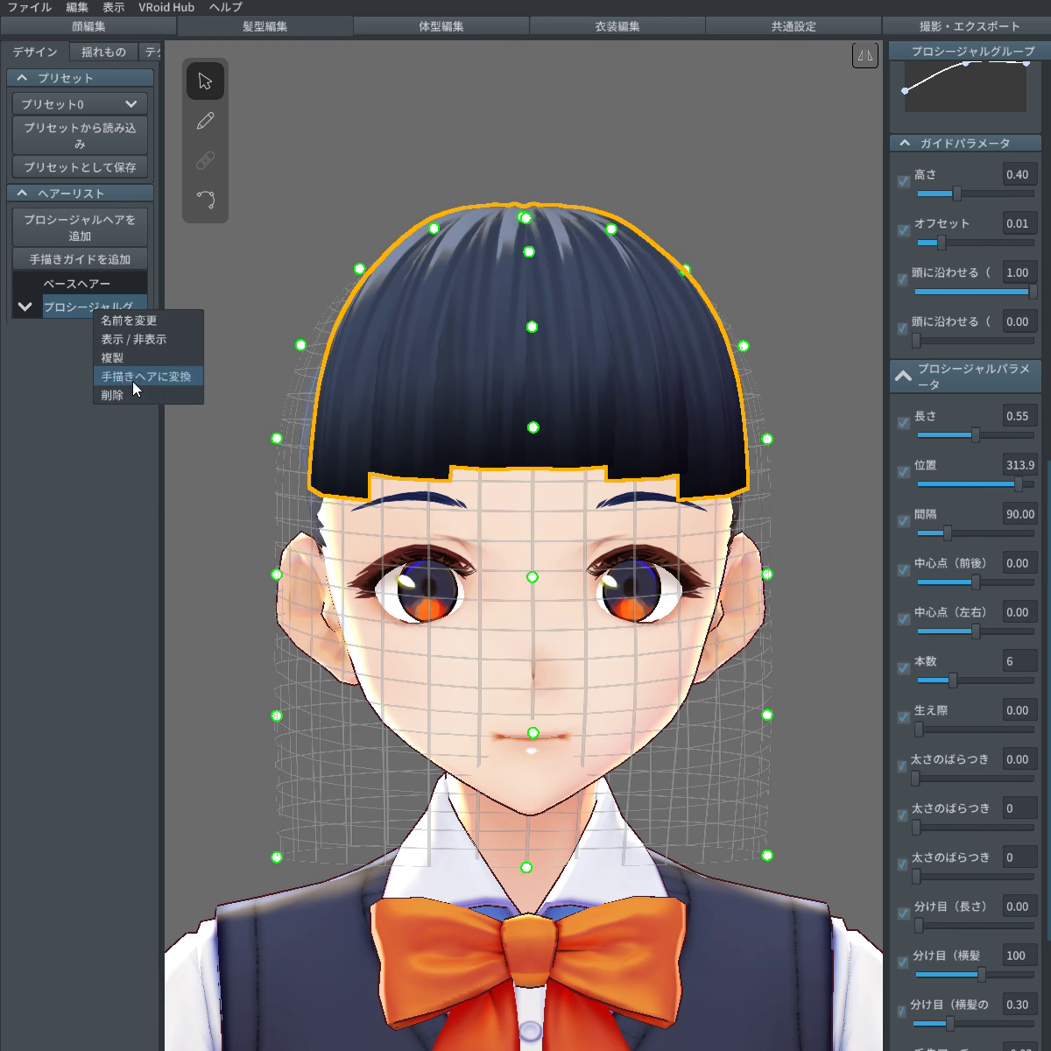
left_click(125, 353)
left_click(205, 200)
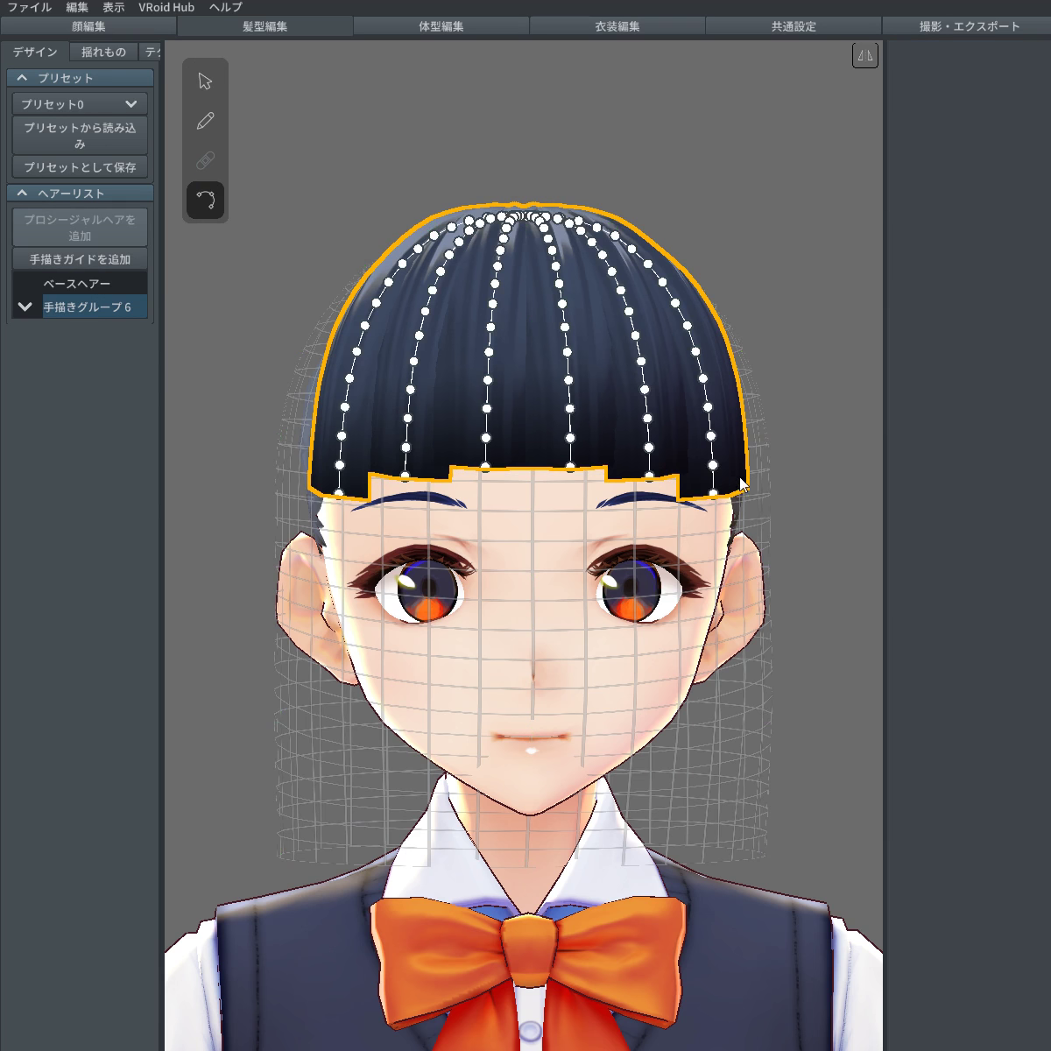
Step: Pull the tip control points of strands ヘアー 64, 63 and 62 toward the fringe's centre to smooth its lower edge
scroll(695, 490, "down", 5)
mouse_move(695, 490)
right_mouse_down()
mouse_move(689, 497)
mouse_move(680, 483)
right_mouse_up()
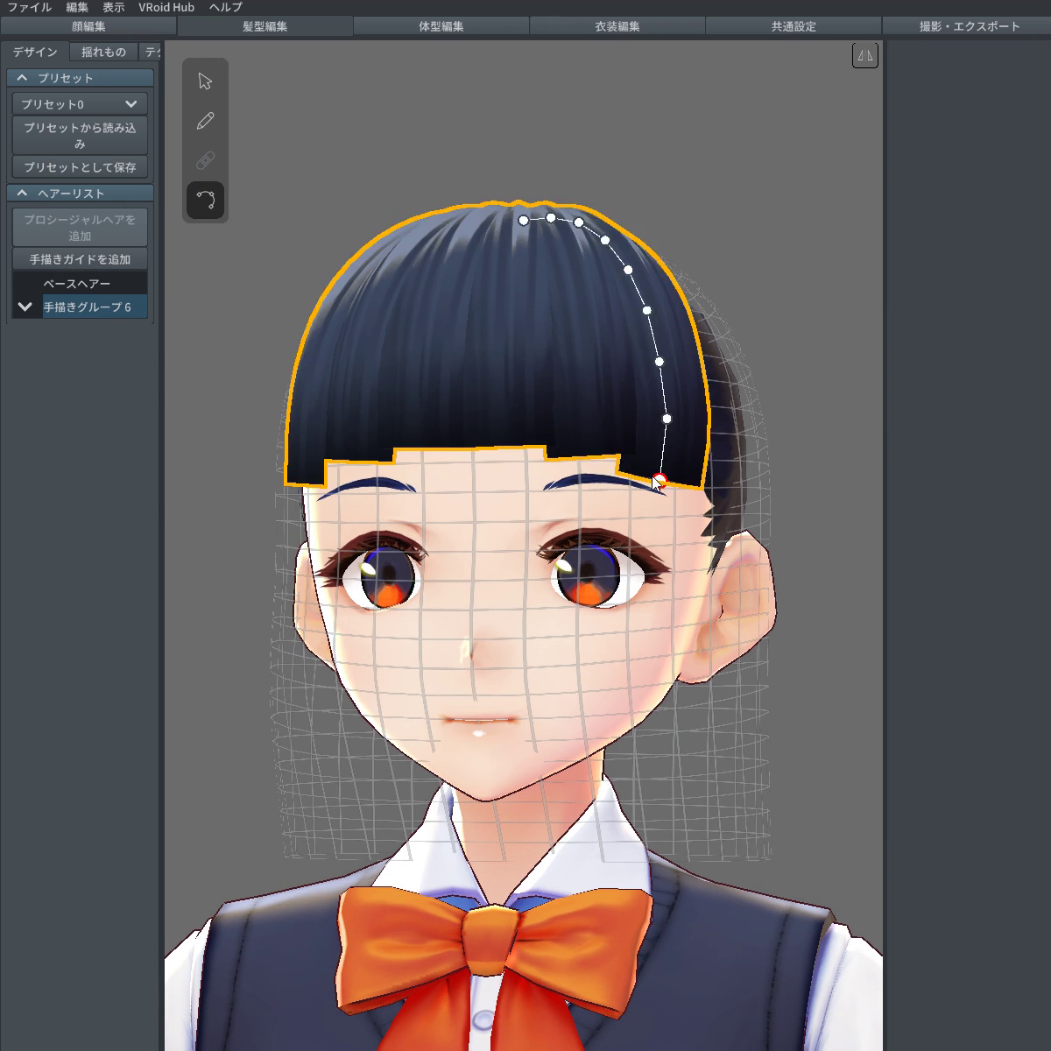
left_click(590, 464)
left_click_drag(595, 457, 584, 457)
left_click(517, 442)
left_click_drag(512, 448, 508, 450)
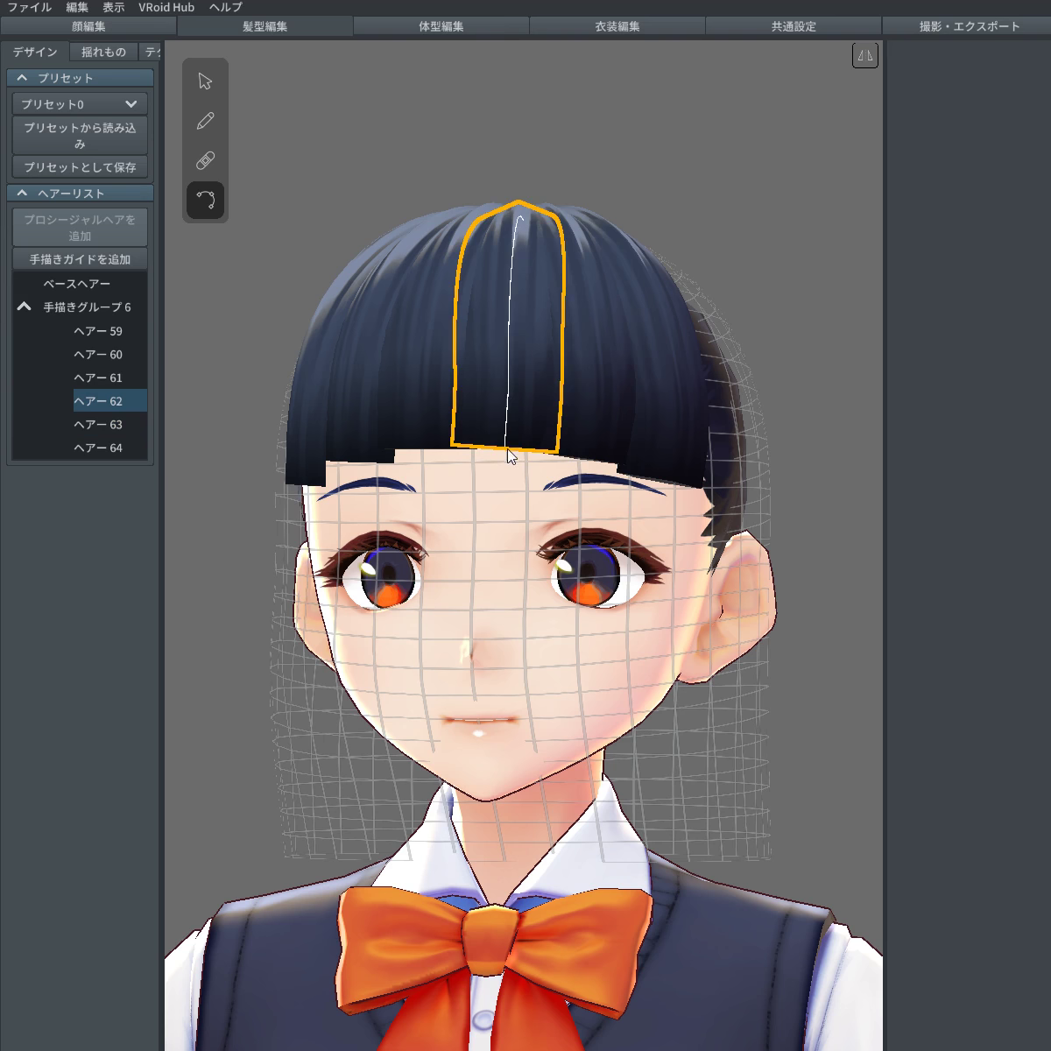
left_click(633, 473)
left_click_drag(660, 480, 651, 478)
Step: Pull the tip control points of strands ヘアー 60, 61 and 59 toward the fringe's centre to close the steps between them
right_click_drag(650, 478, 493, 443)
left_click(495, 449)
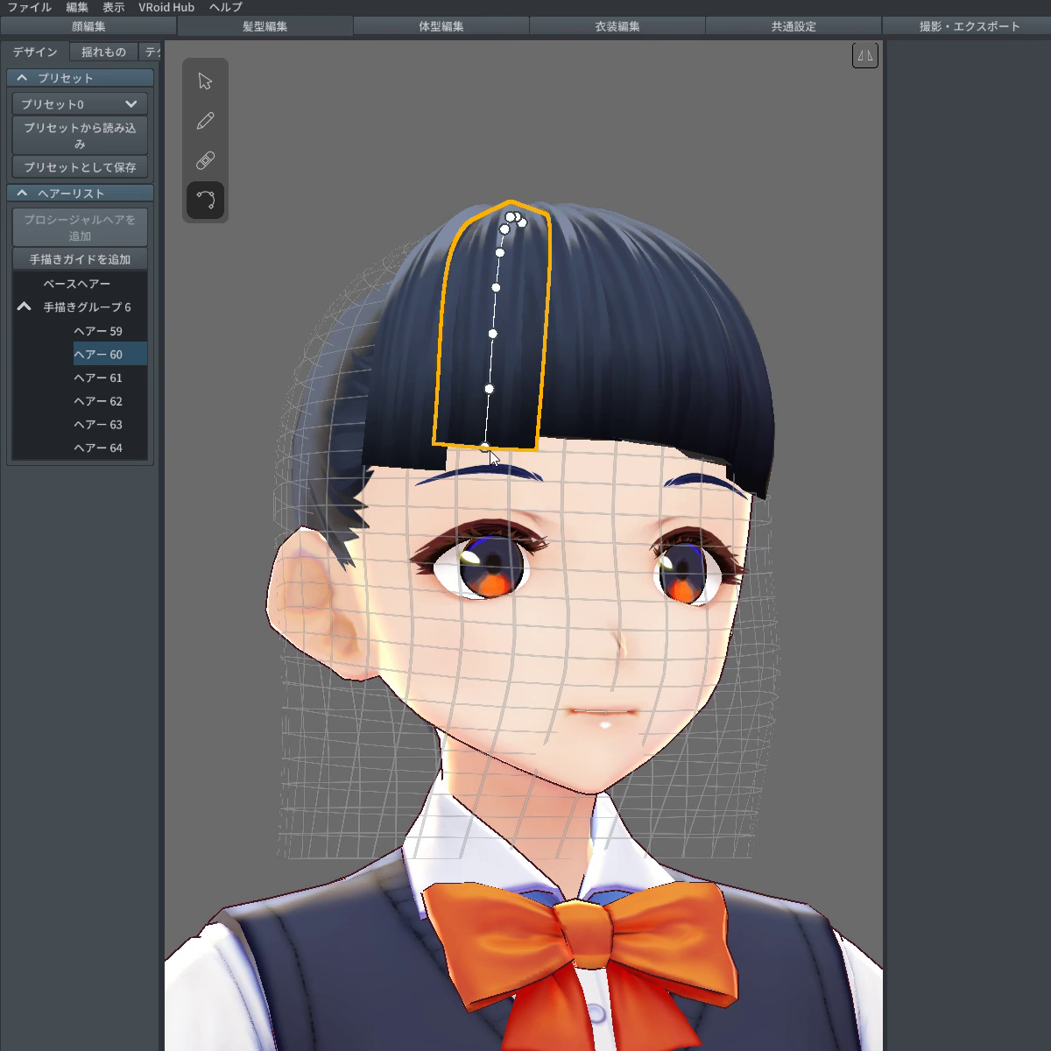
left_click_drag(486, 451, 496, 446)
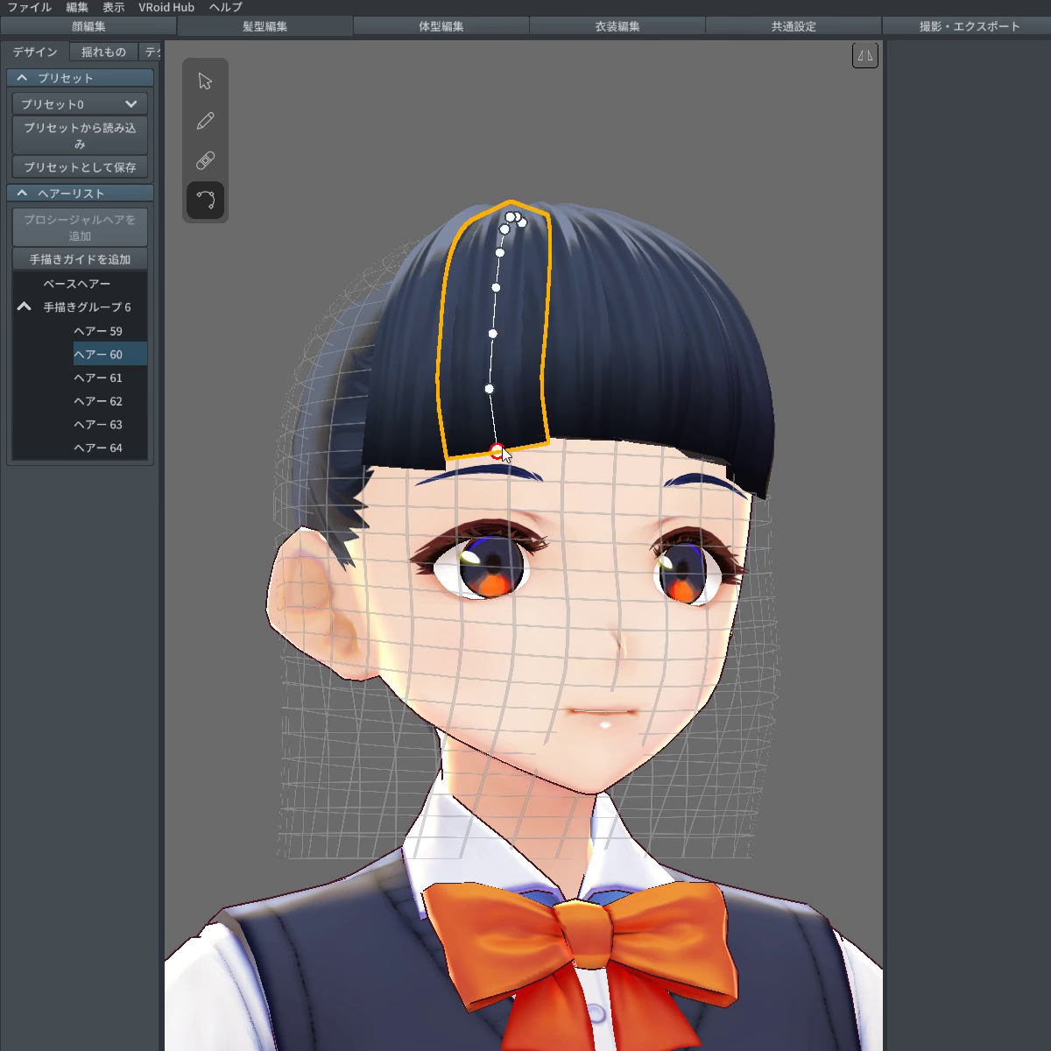
left_click(574, 436)
left_click_drag(572, 436, 577, 443)
left_click(395, 458)
left_click_drag(405, 469, 422, 465)
right_click_drag(422, 466, 521, 482)
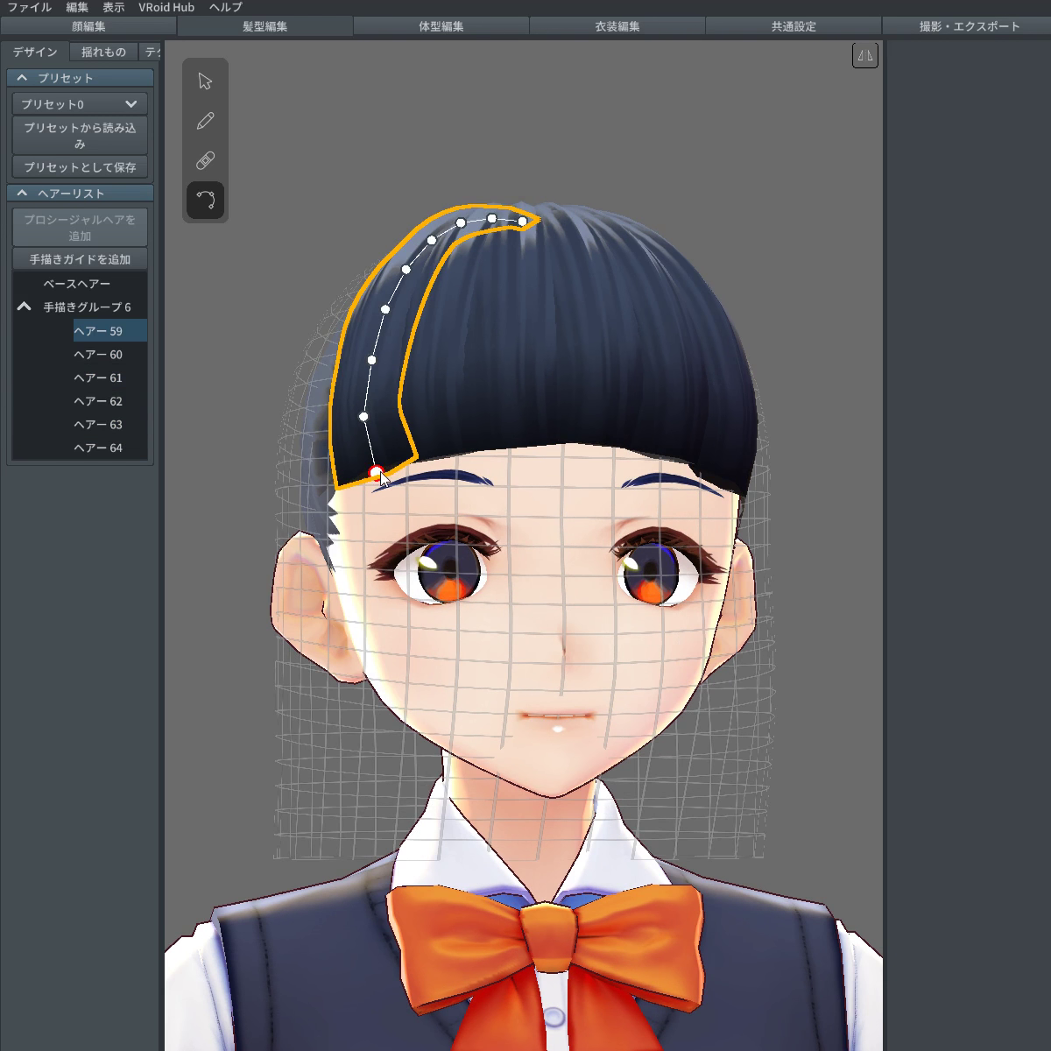
left_click_drag(379, 476, 383, 477)
Step: Refine the tip positions of strands ヘアー 64, 63 and 59 so the fringe forms an even rounded hem, and deselect the hair
right_click_drag(517, 466, 618, 481)
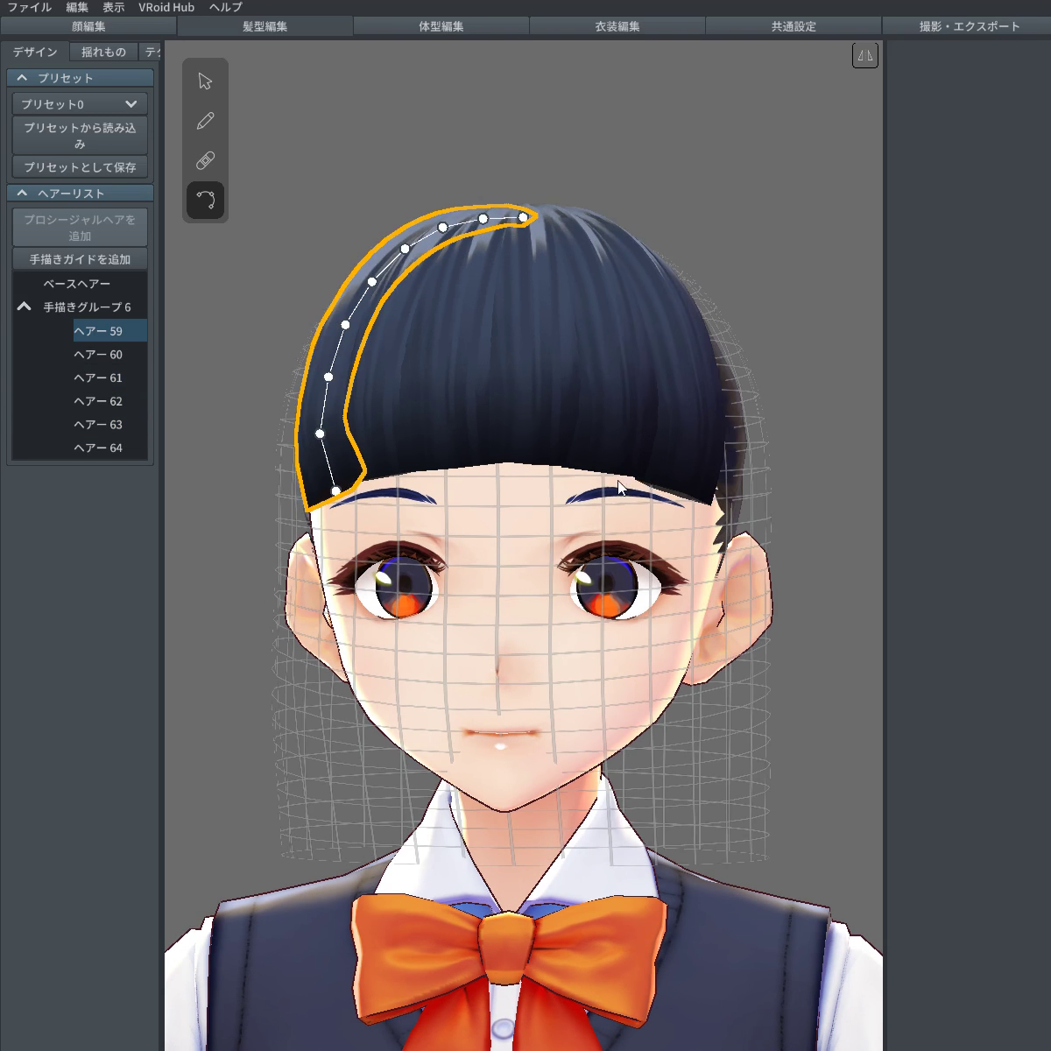
left_click(663, 486)
left_click_drag(671, 496, 605, 478)
left_click(604, 476)
right_click_drag(574, 480, 584, 476)
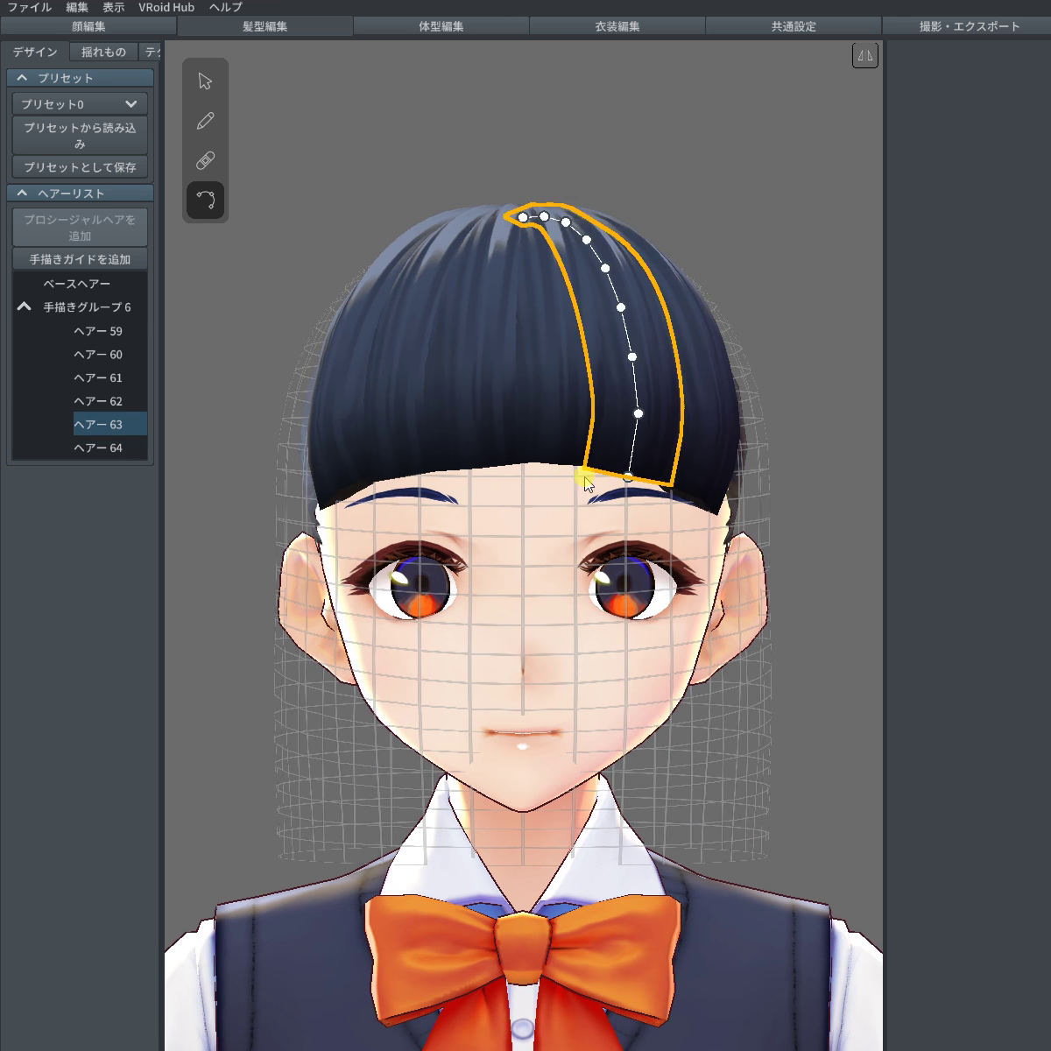
left_click(678, 495)
left_click_drag(683, 494, 685, 495)
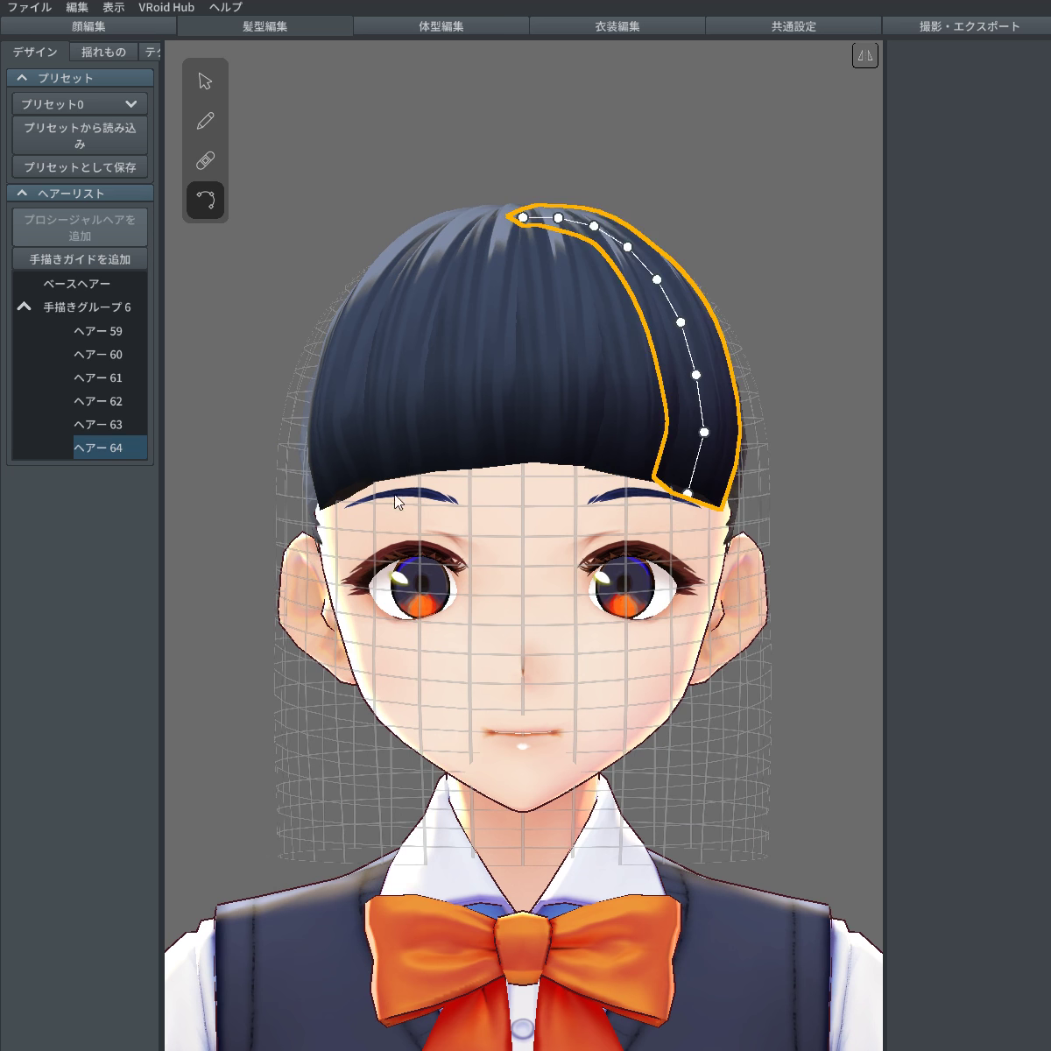
left_click(352, 498)
left_click_drag(351, 496, 339, 435)
left_click(214, 370)
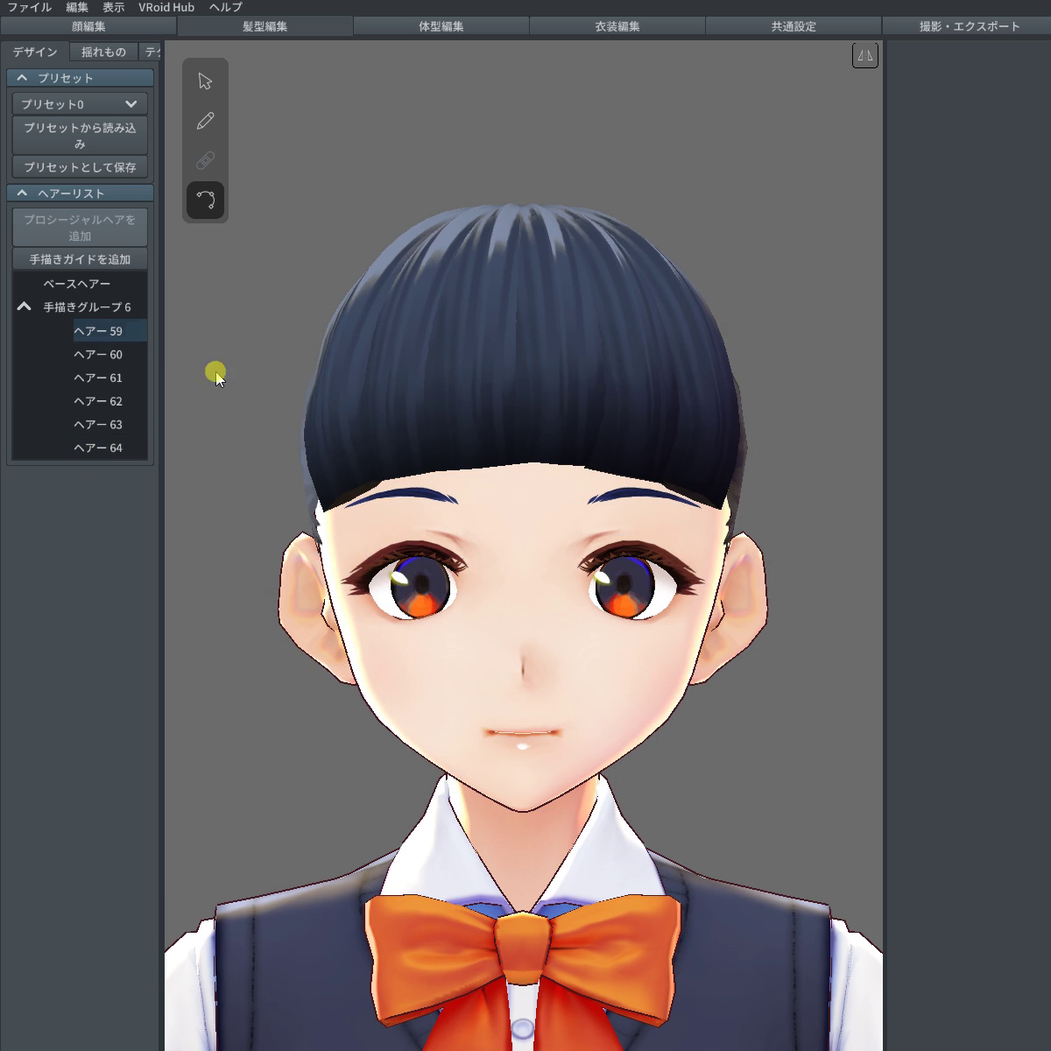
Step: Add a new procedural hair group and set its length to 0.90
left_click(85, 286)
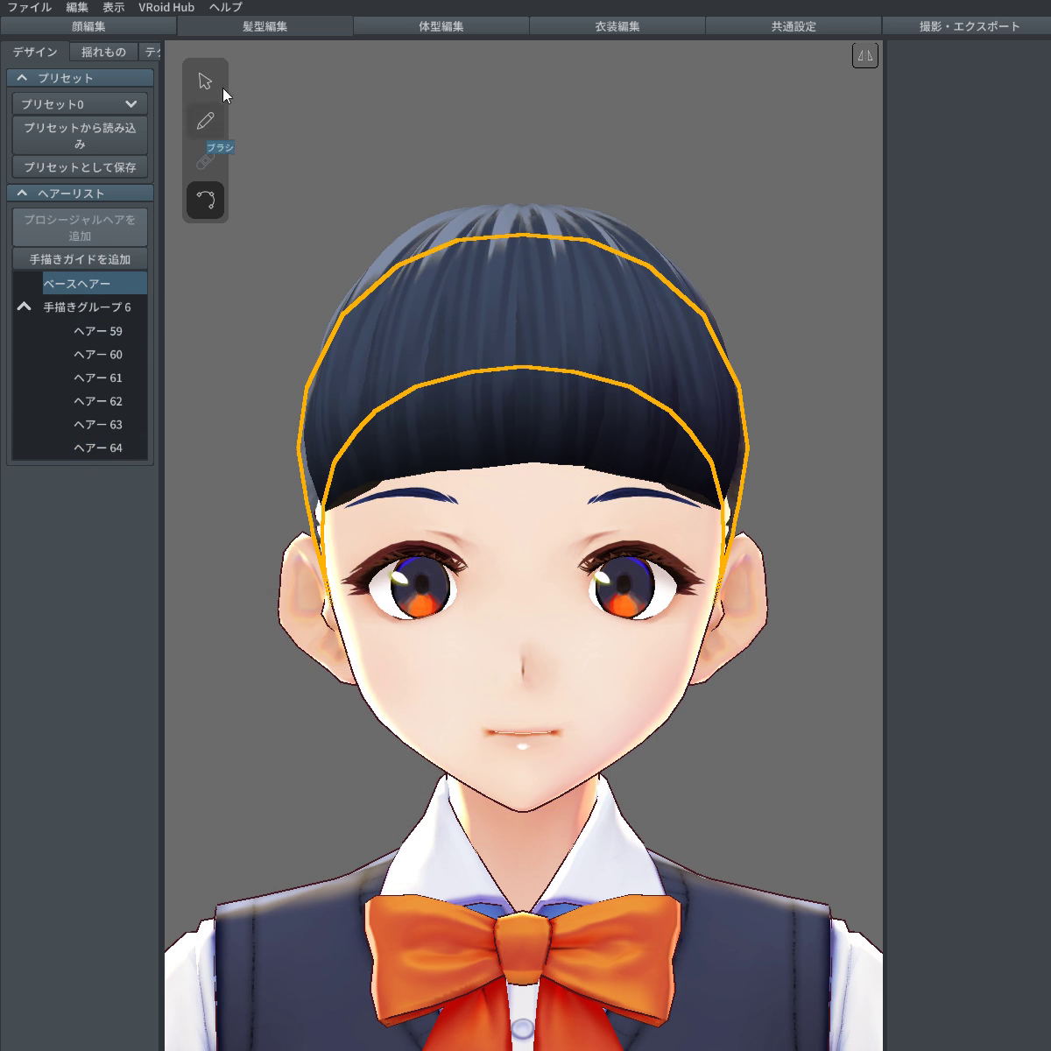
left_click(101, 231)
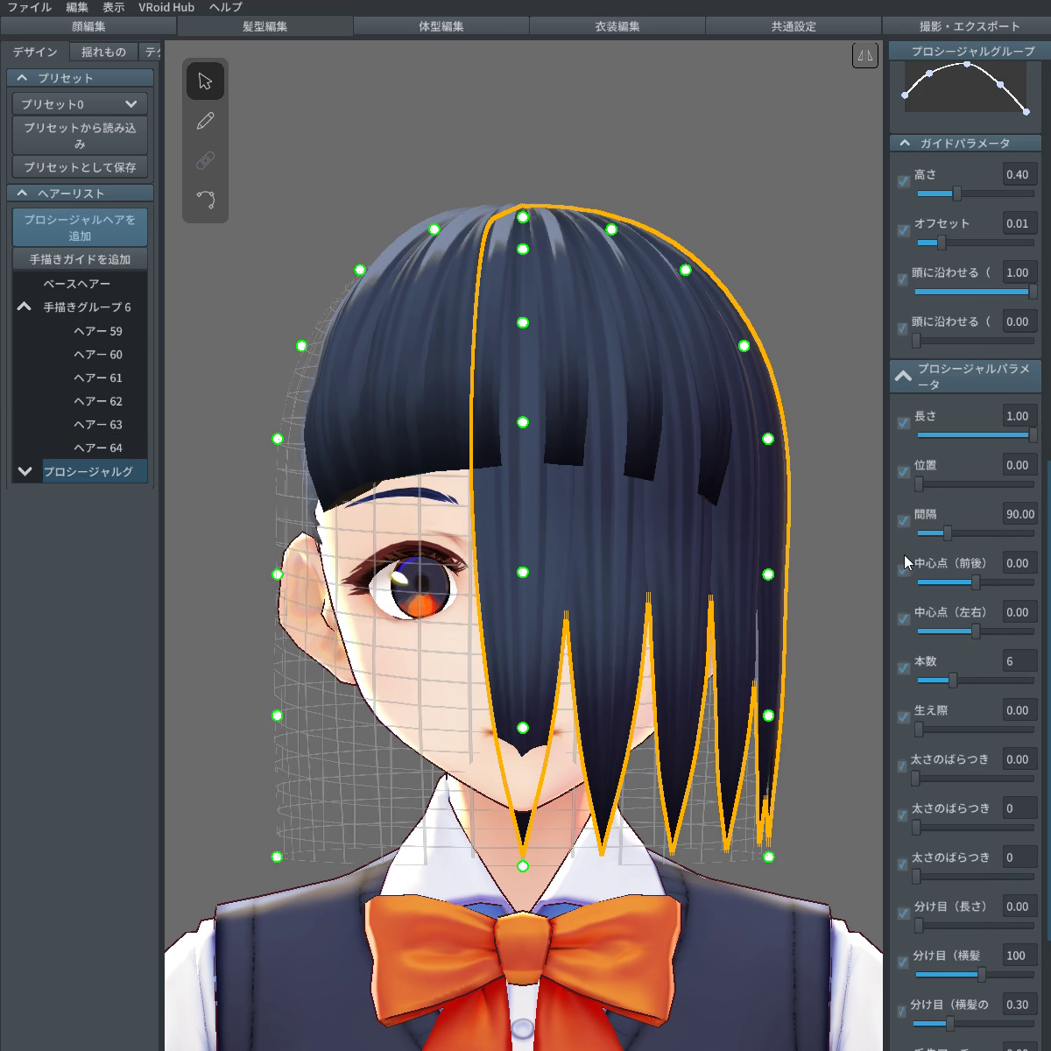
scroll(972, 437, "down", 2)
scroll(985, 506, "up", 2)
scroll(981, 447, "down", 2)
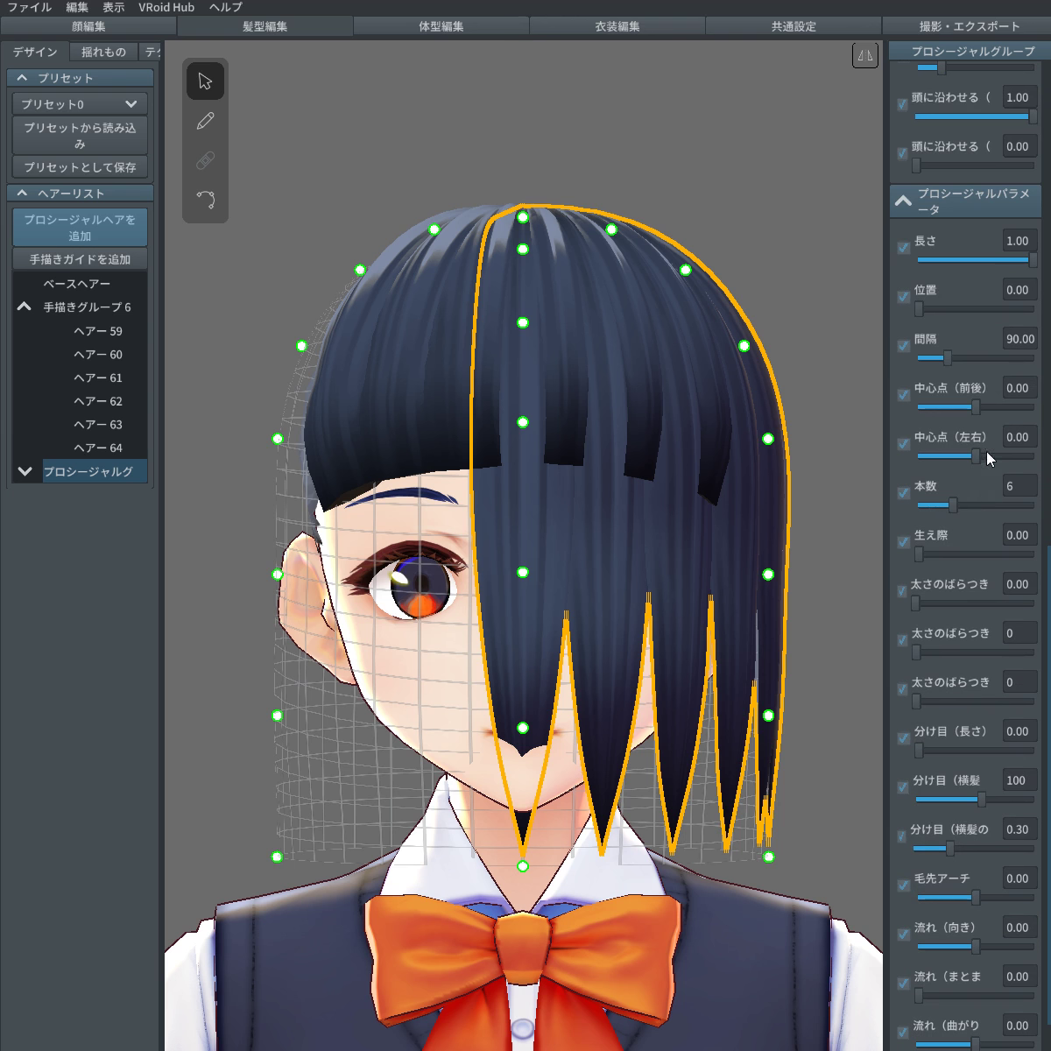
left_click_drag(1026, 262, 1020, 264)
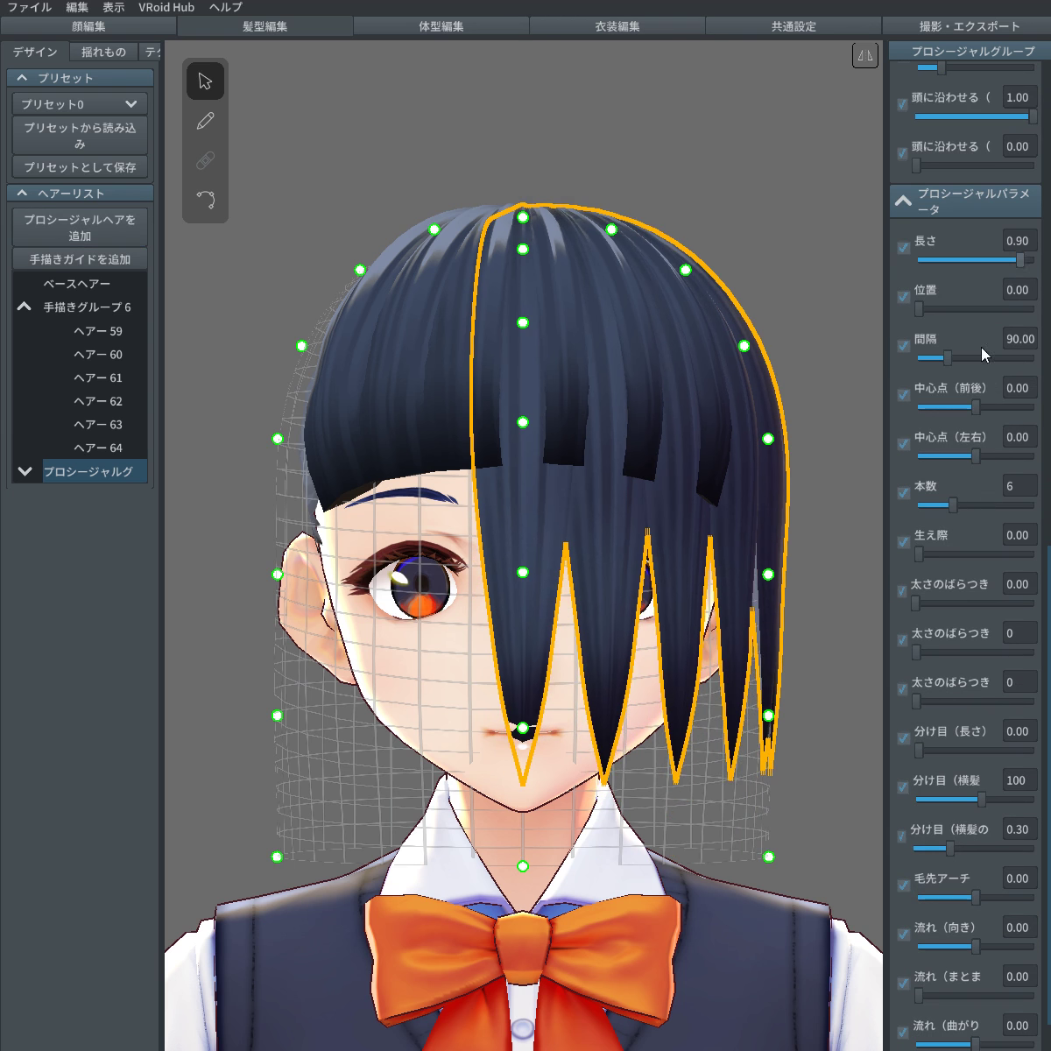
Step: Set the new procedural group's position to 59.85, spacing to about 241.9 and strand count to 20
left_click_drag(919, 309, 940, 308)
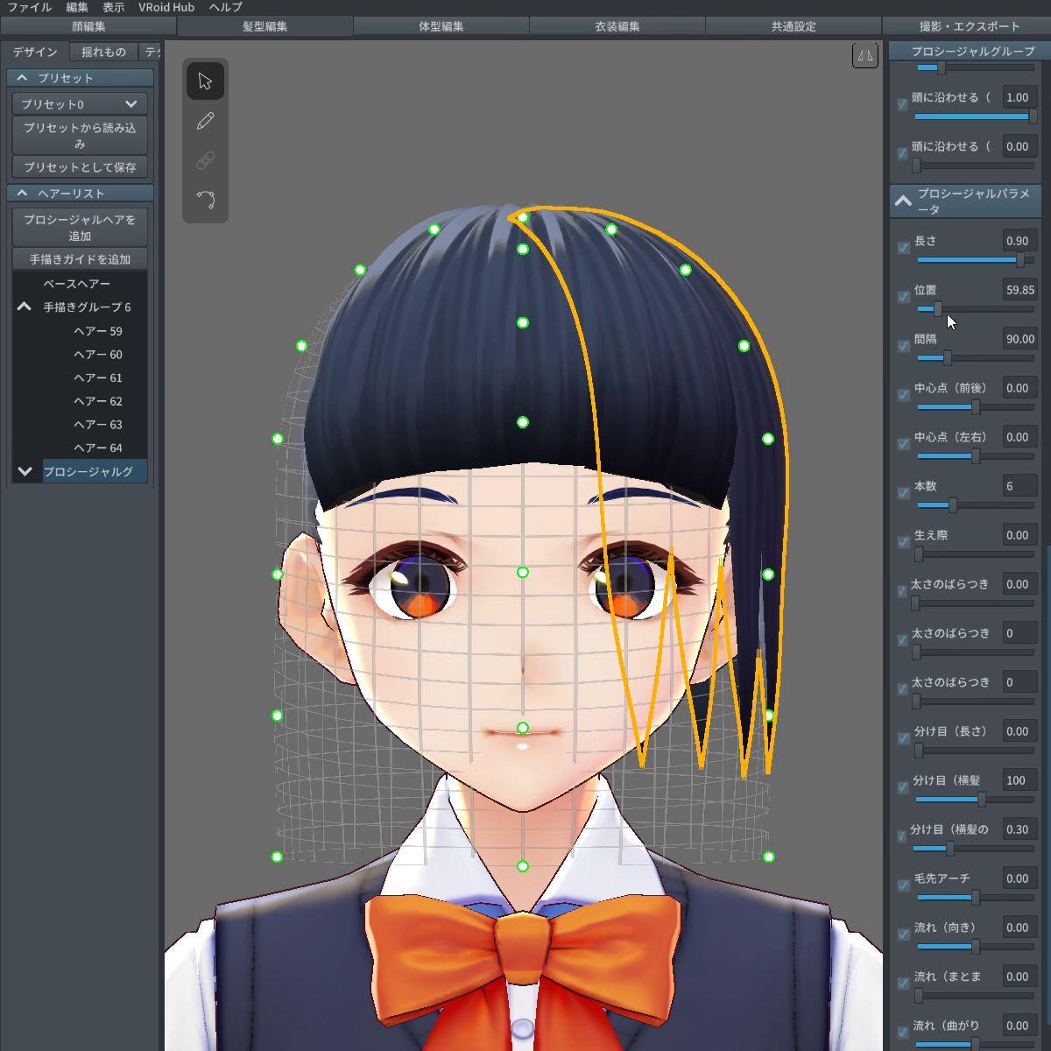
left_click_drag(950, 357, 997, 352)
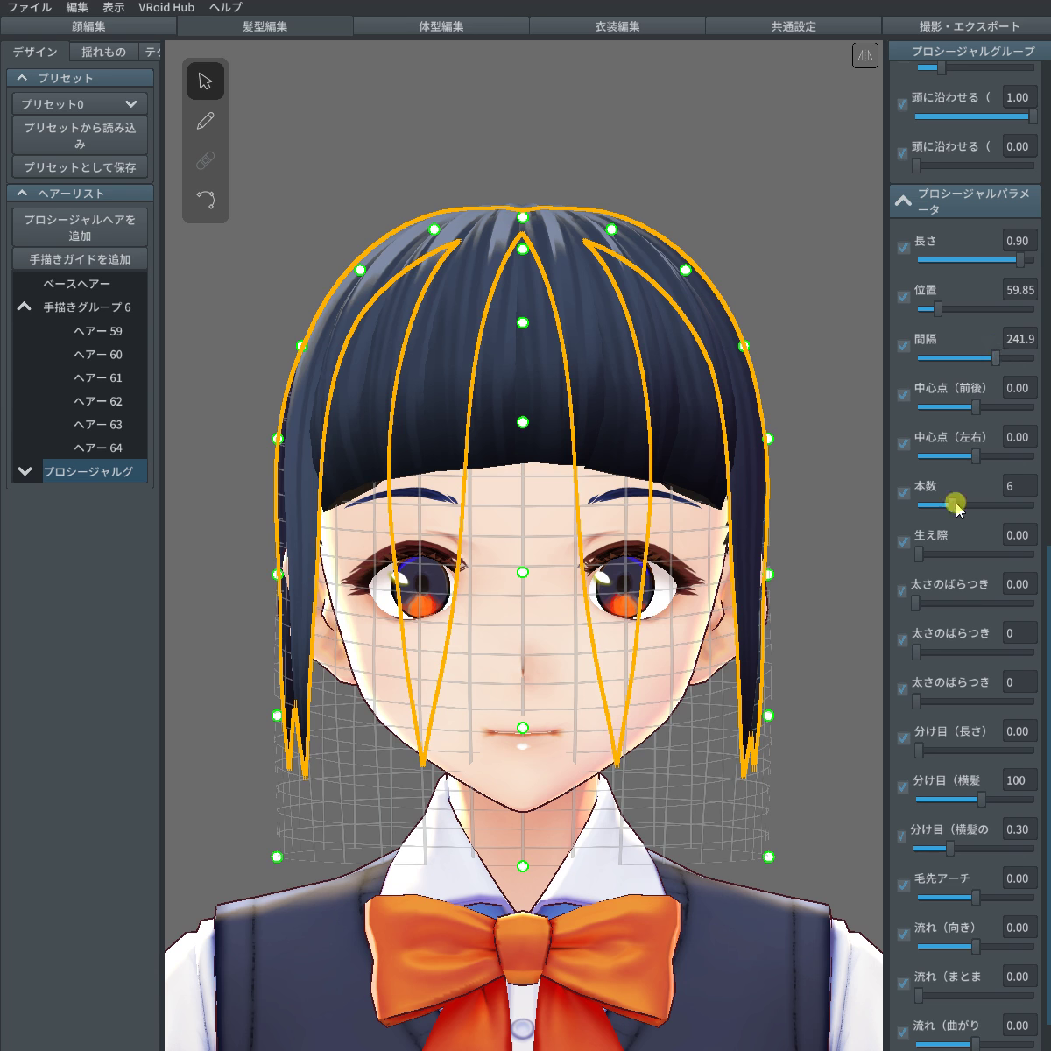
left_click_drag(963, 504, 1035, 505)
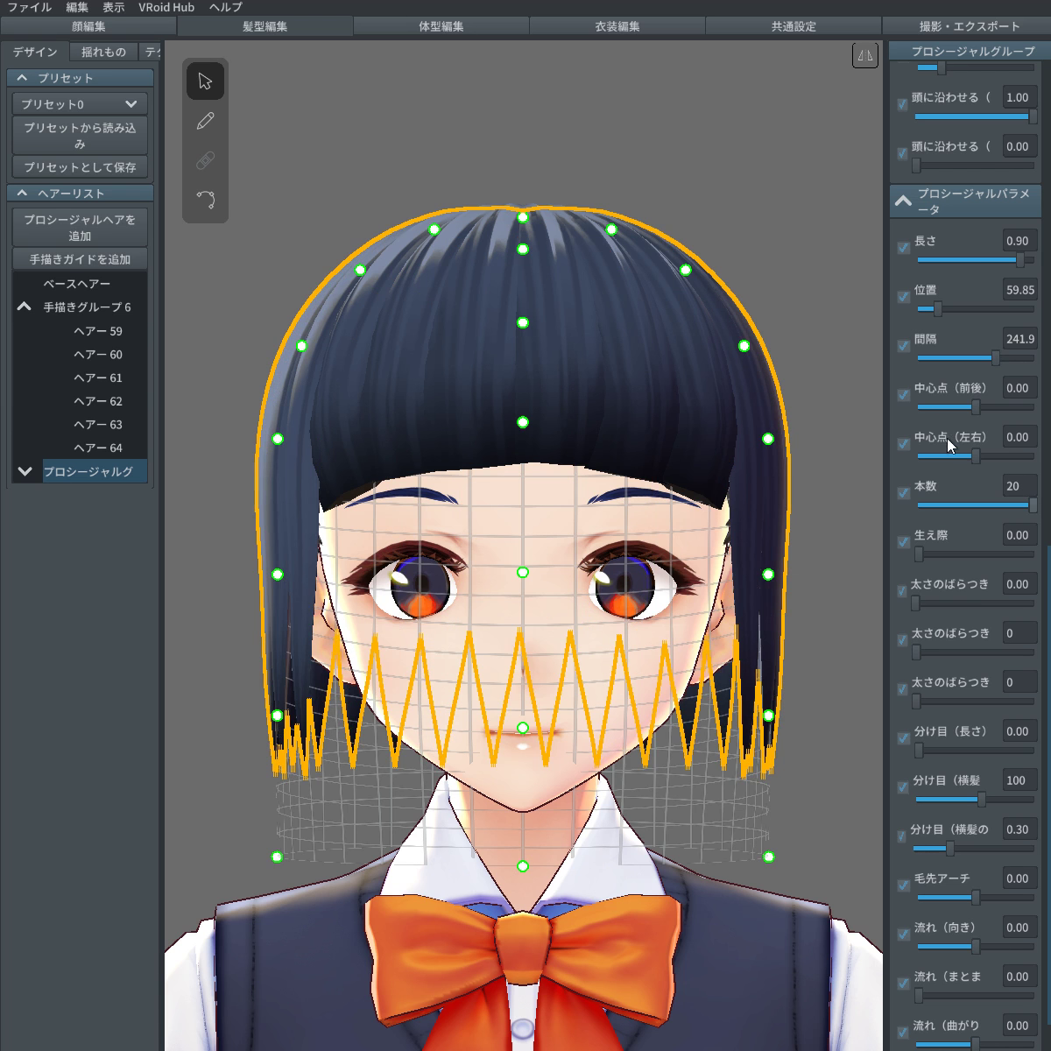
Step: Fine-tune the procedural group's position to 48.80 and spacing to about 261.2, and set its tip arch to 0.03
left_click_drag(995, 362, 999, 359)
left_click_drag(936, 309, 935, 310)
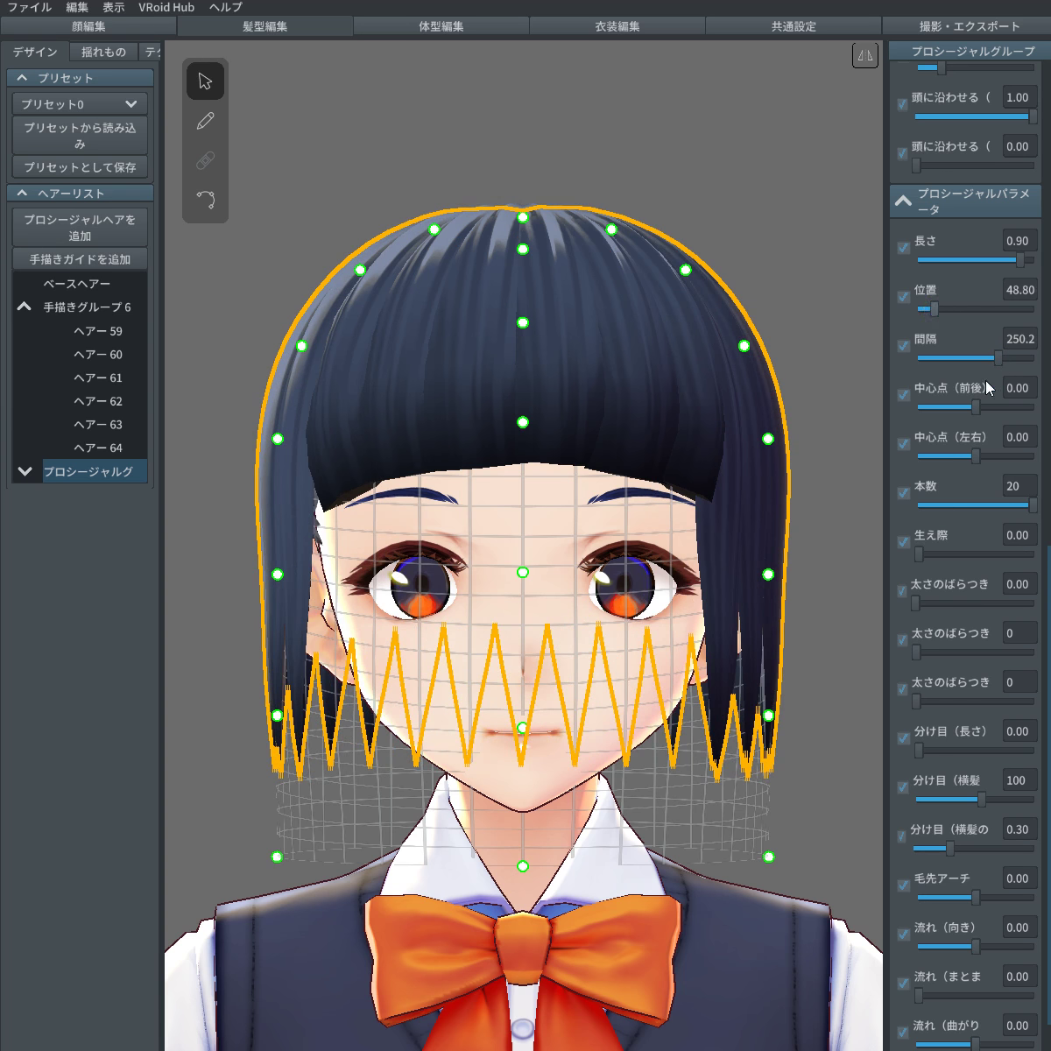
left_click_drag(1000, 361, 1004, 361)
left_click_drag(934, 308, 933, 307)
scroll(993, 577, "down", 1)
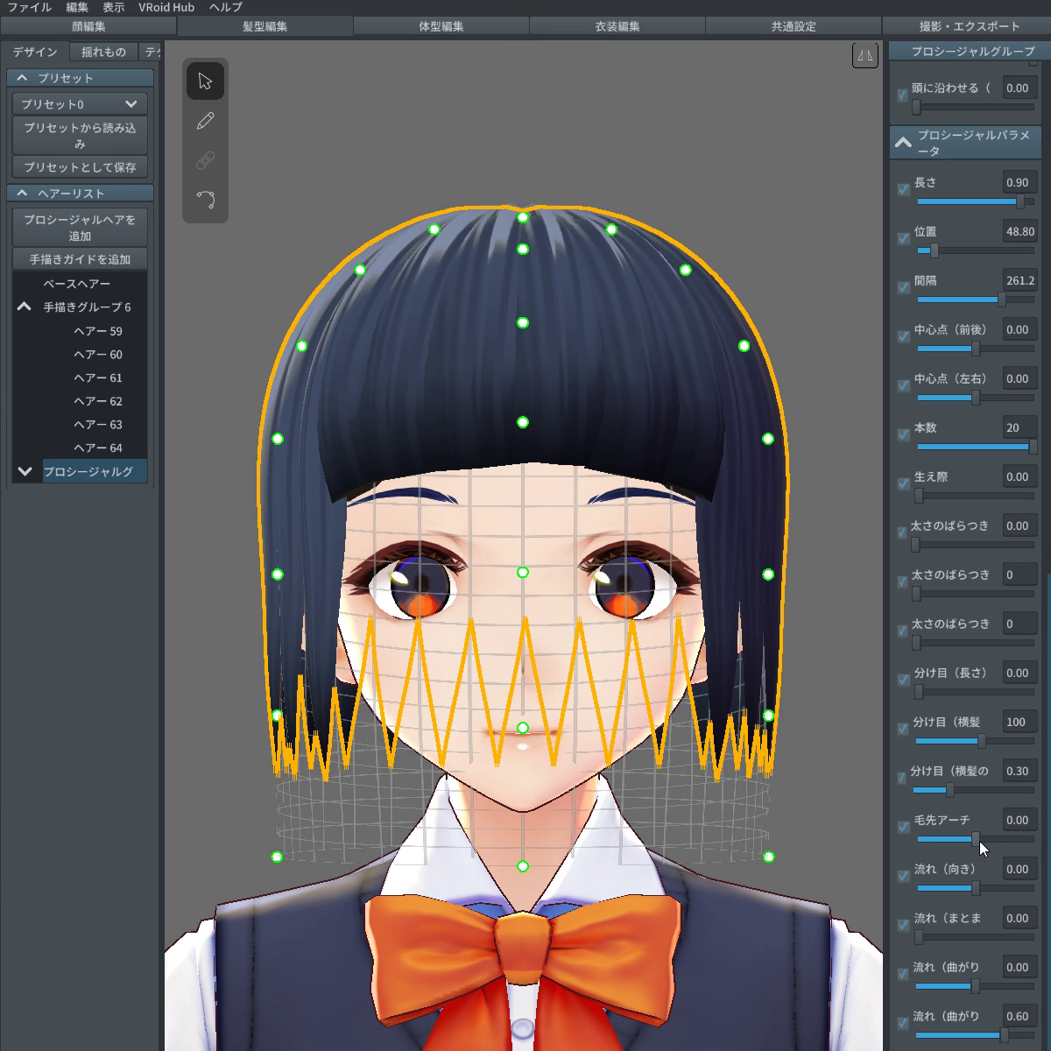
left_click_drag(975, 842, 978, 845)
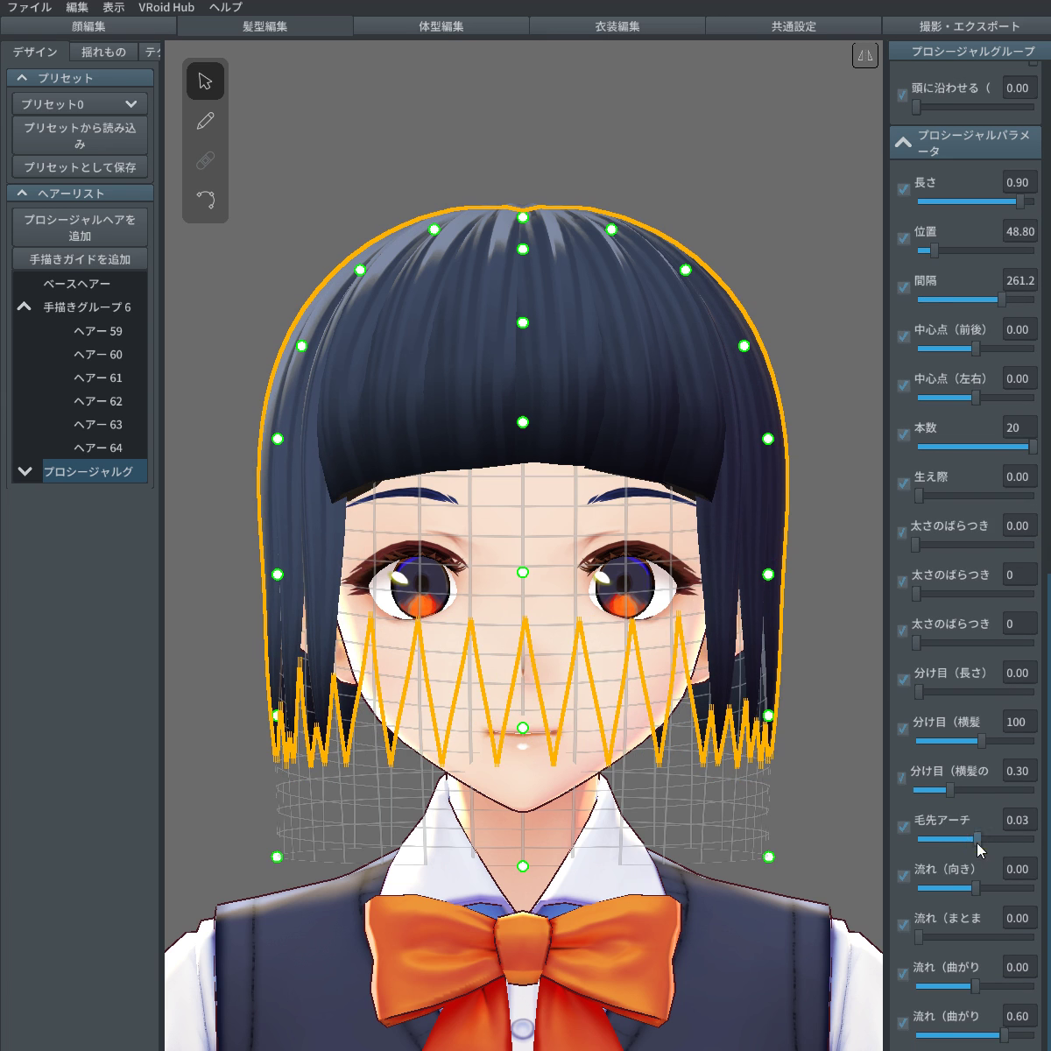
Step: Reshape the procedural group's shape curve by shifting its middle and falling points toward the tip end to keep the strands wider
scroll(985, 535, "up", 10)
left_click_drag(1003, 435, 1006, 425)
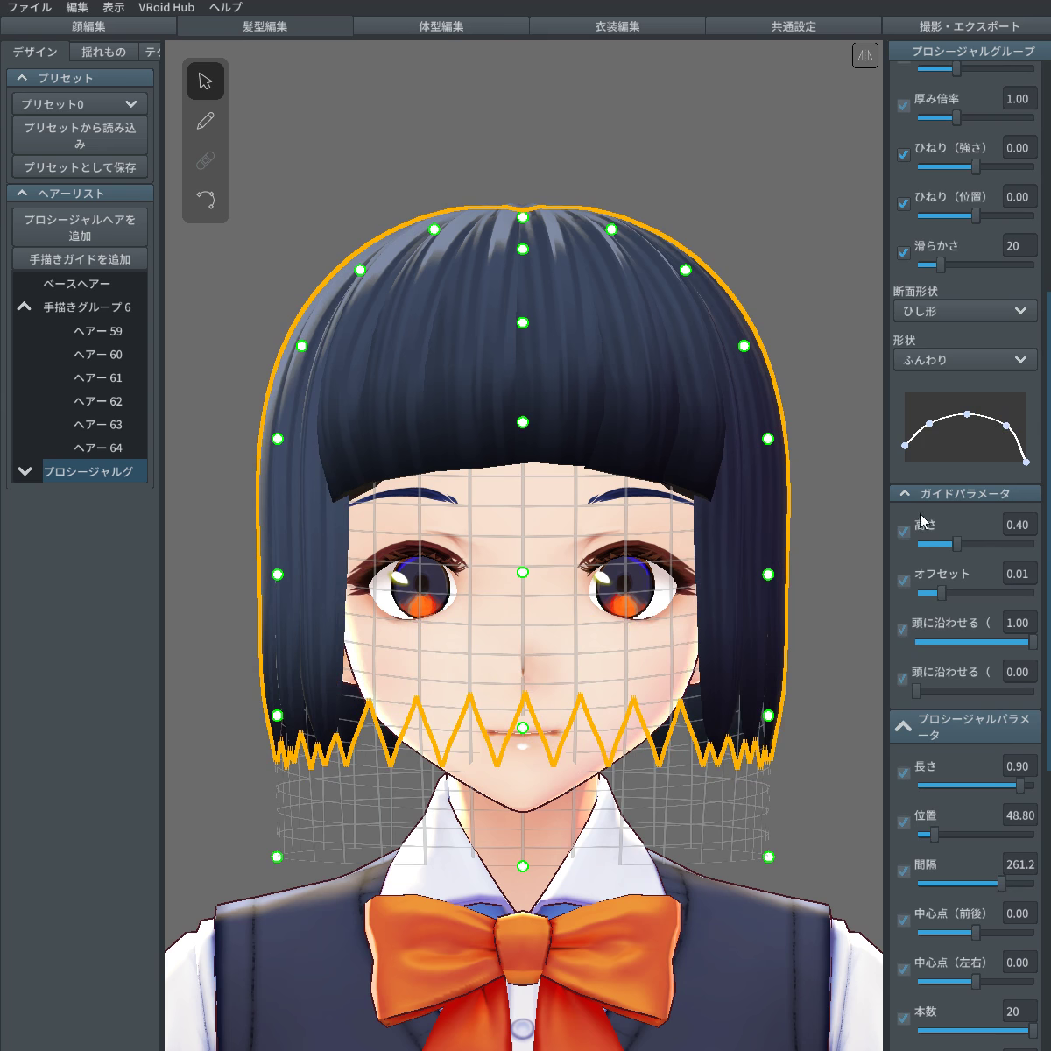
right_click_drag(866, 489, 709, 563)
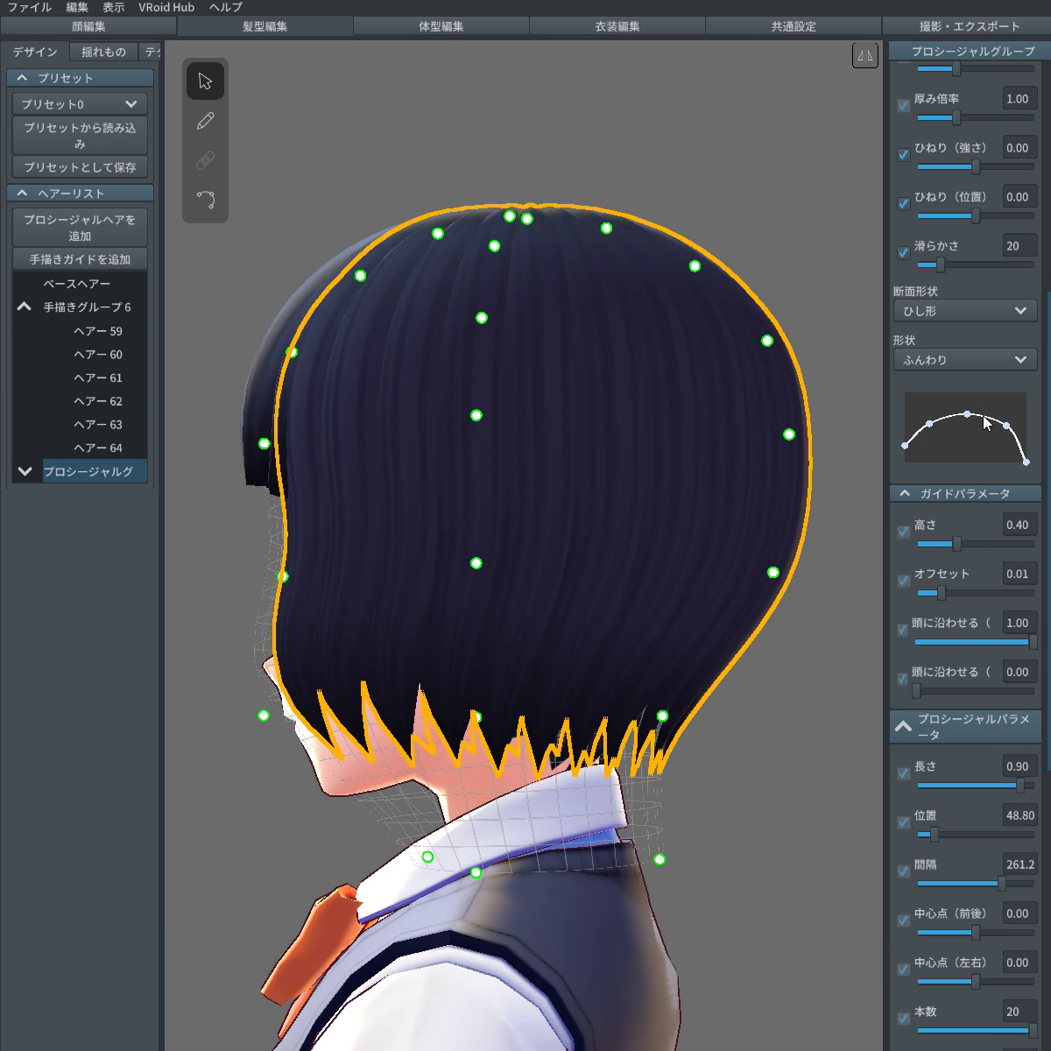
left_click_drag(967, 411, 985, 413)
Step: Set the procedural group's thickness multiplier (厚み倍率) to 1.41
right_click_drag(656, 525, 729, 521)
scroll(902, 410, "up", 6)
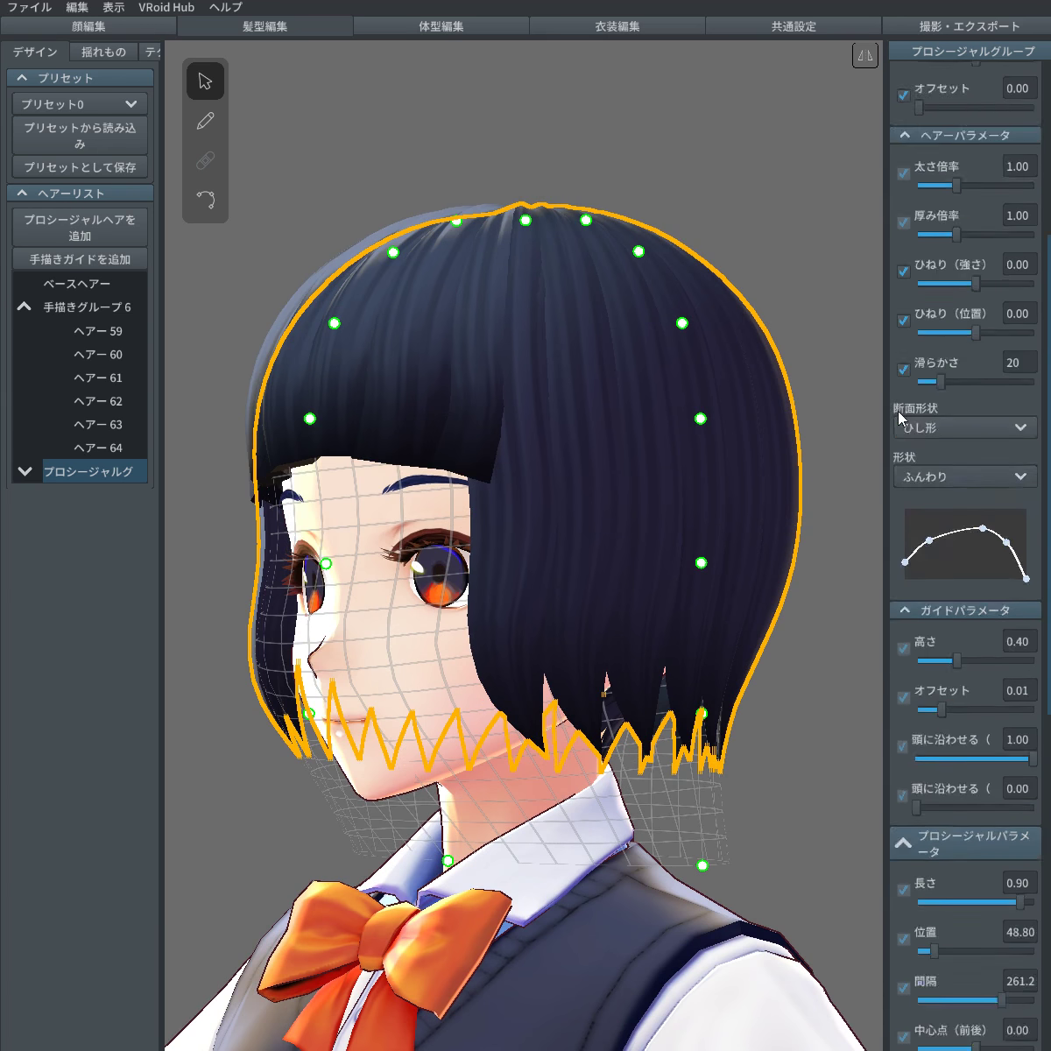
left_click_drag(956, 467, 975, 469)
right_click_drag(761, 508, 673, 488)
scroll(843, 598, "down", 2)
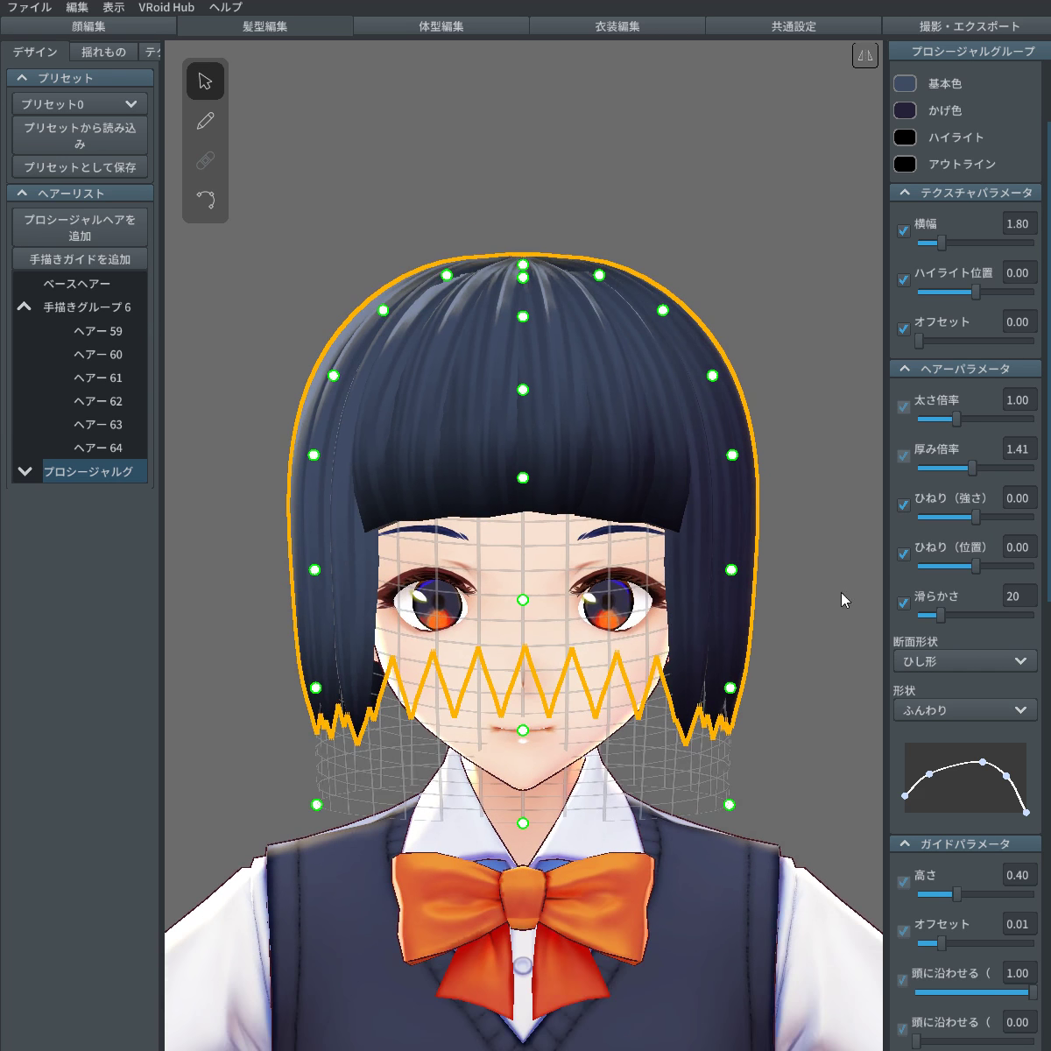
Step: Set the procedural group's three width variation (太さのばらつき) values to 0.50, 48 and 46
right_click_drag(725, 605, 749, 647)
scroll(728, 599, "up", 2)
scroll(950, 748, "down", 8)
scroll(951, 764, "down", 3)
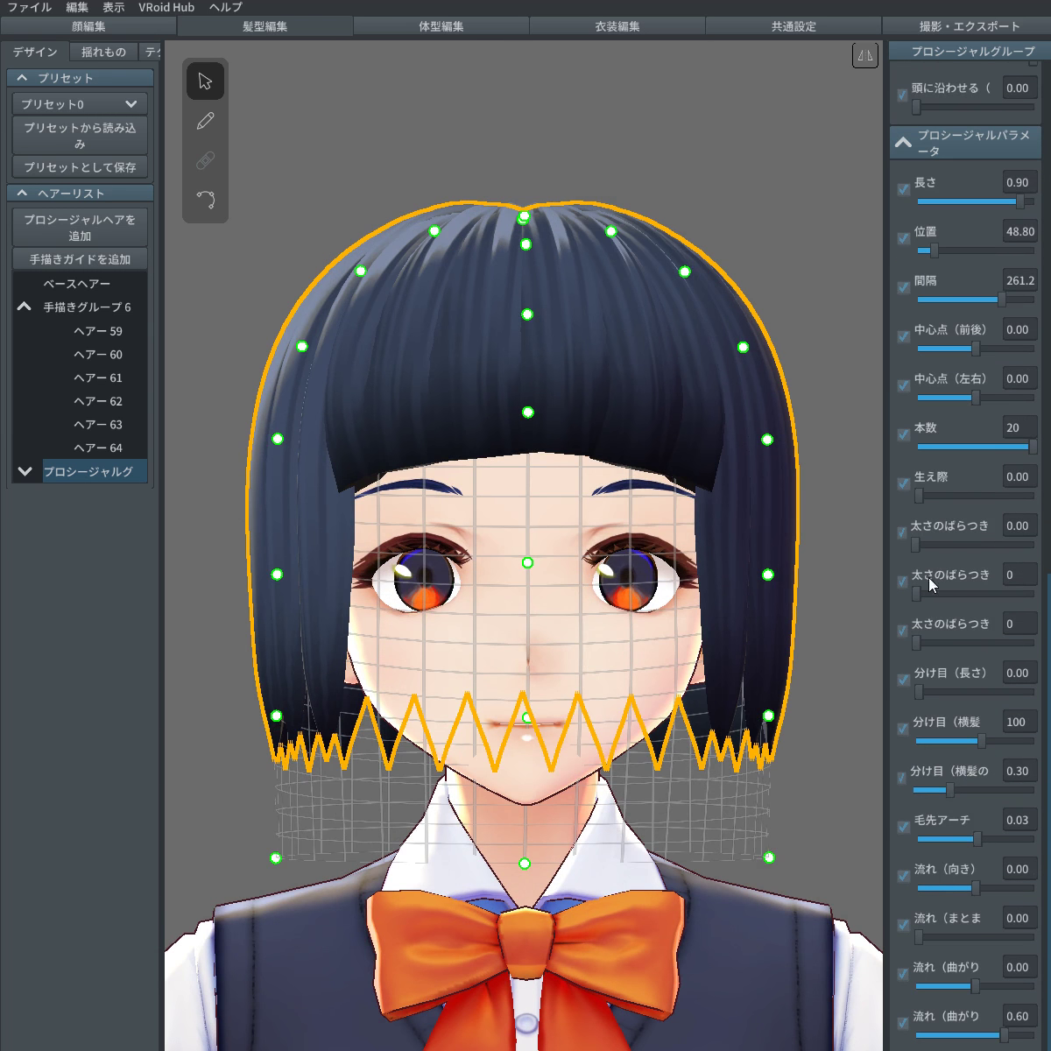
left_click_drag(930, 551, 972, 591)
right_click_drag(575, 591, 726, 600)
right_click_drag(633, 608, 778, 600)
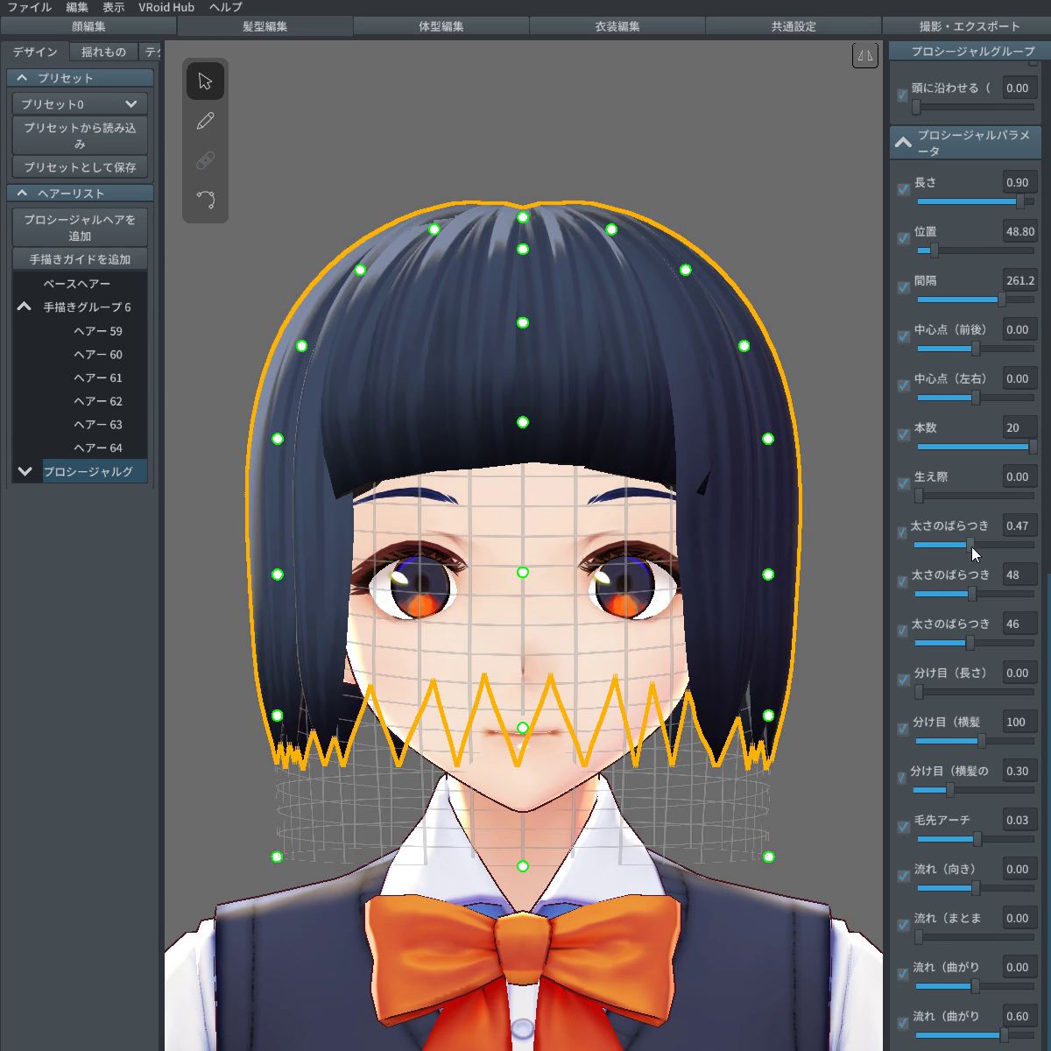
left_click_drag(971, 546, 976, 548)
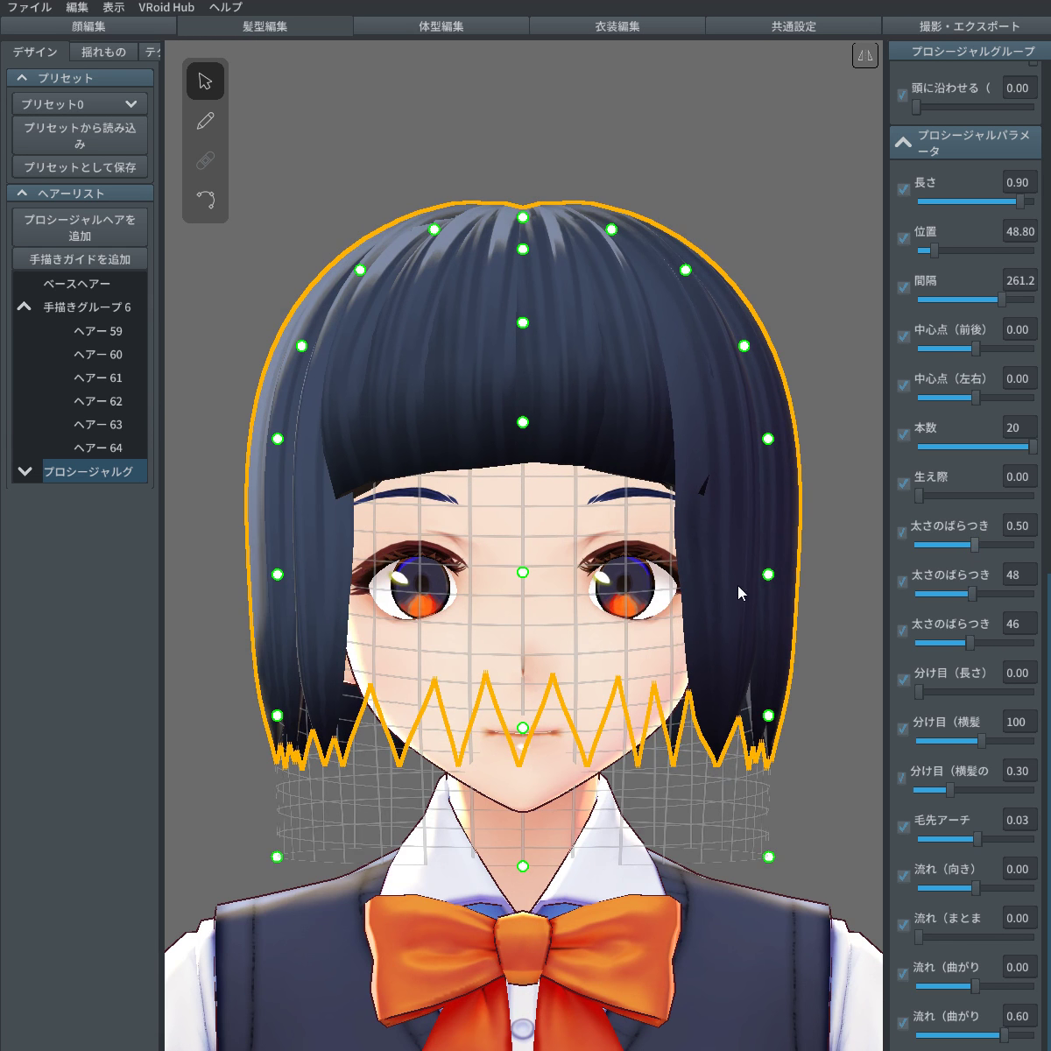
right_click_drag(738, 648, 741, 646)
left_click_drag(930, 254, 933, 252)
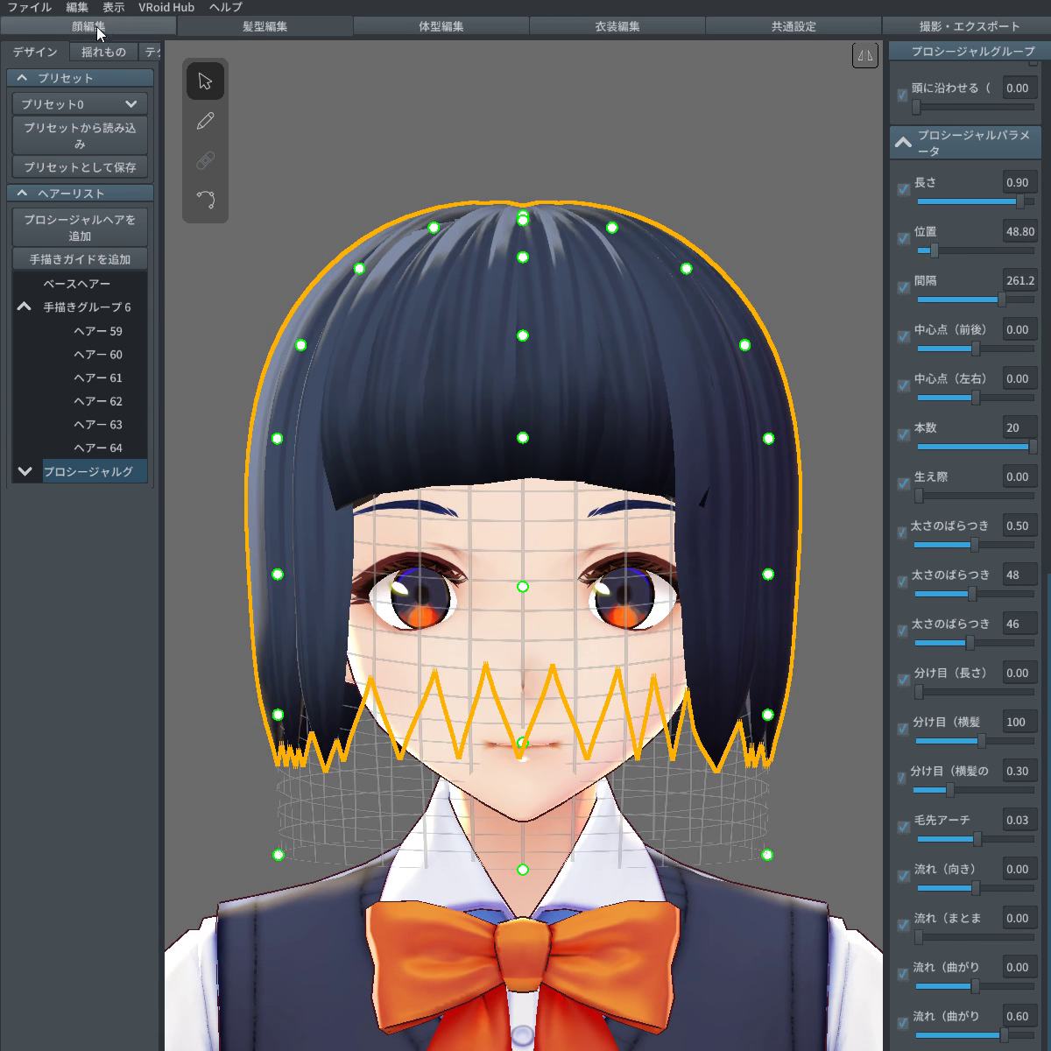
Step: Convert the side and back procedural hair group to hand-drawn hair
left_click(86, 306)
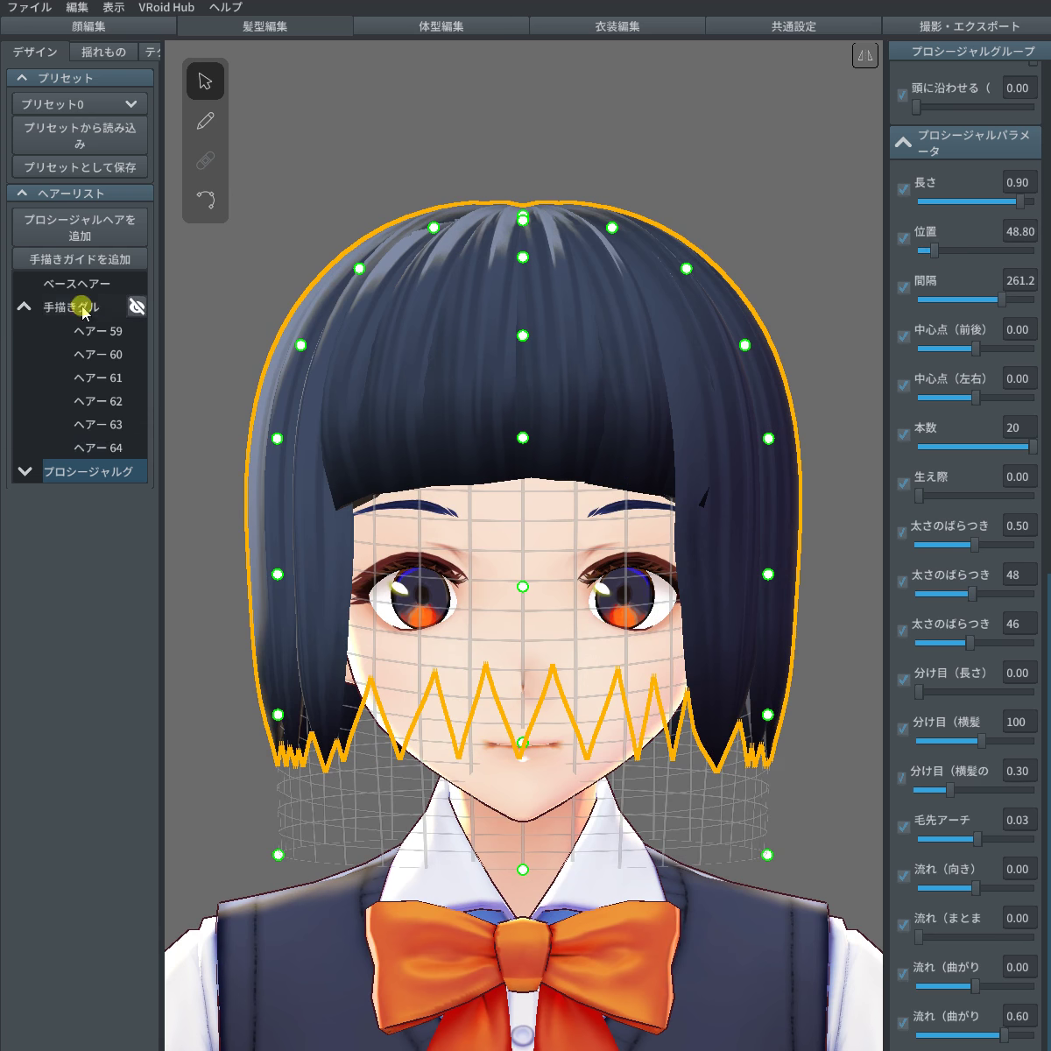
right_click(85, 307)
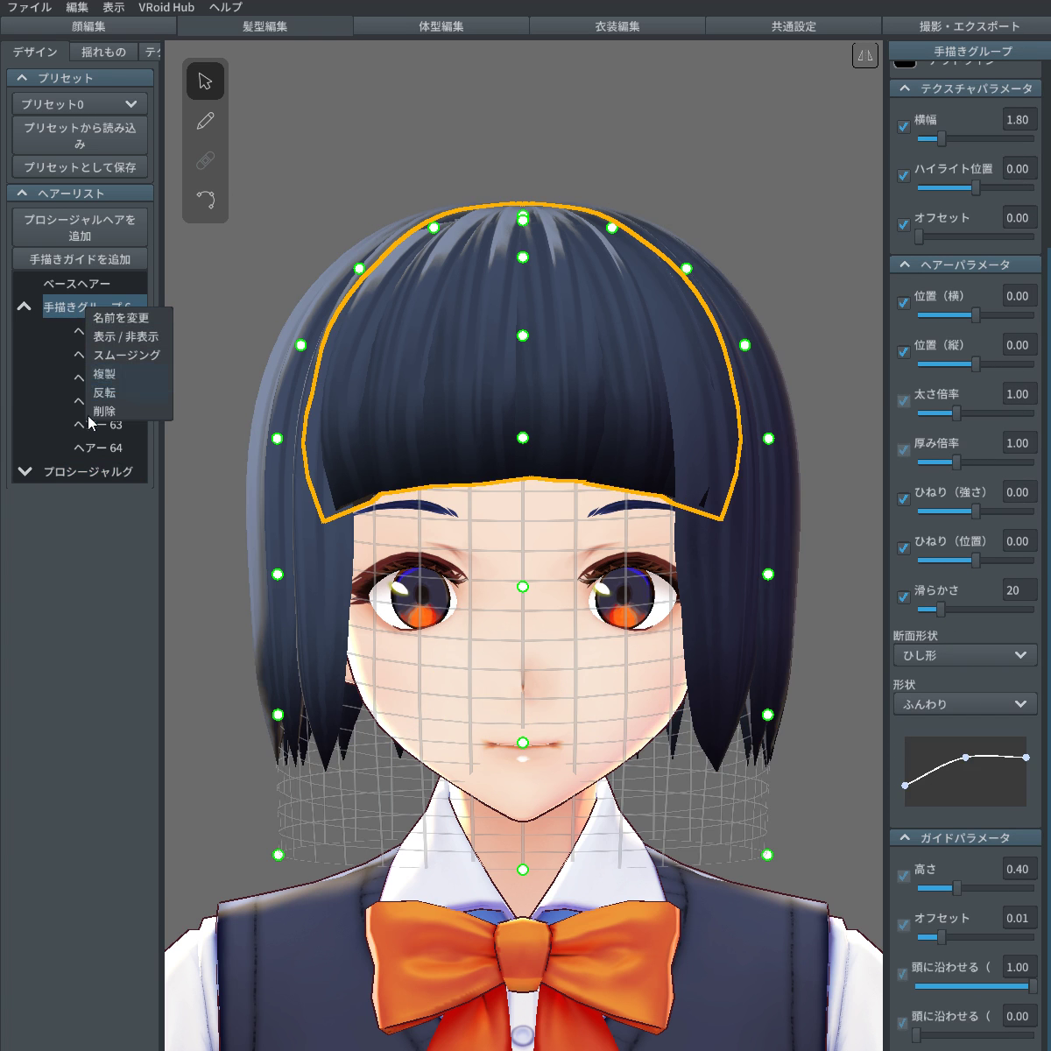
left_click(75, 462)
right_click(76, 465)
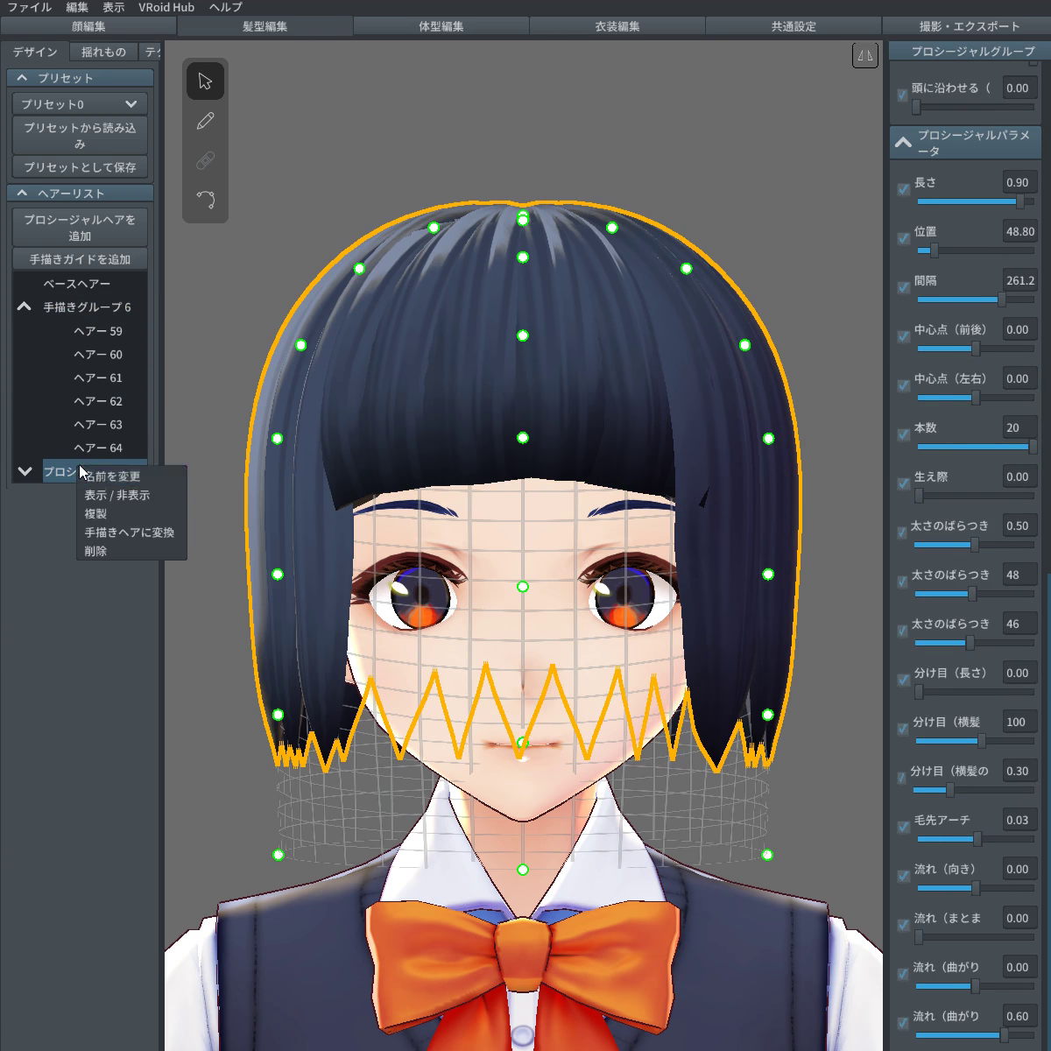
left_click(115, 532)
Step: Enable symmetric editing and reshape the guide mesh into a rounded bob, bulging at the sides and curving inward below the jaw
left_click_drag(770, 579, 786, 639)
left_click(861, 46)
left_click_drag(767, 714, 754, 740)
left_click_drag(766, 854, 607, 814)
left_click_drag(767, 439, 768, 494)
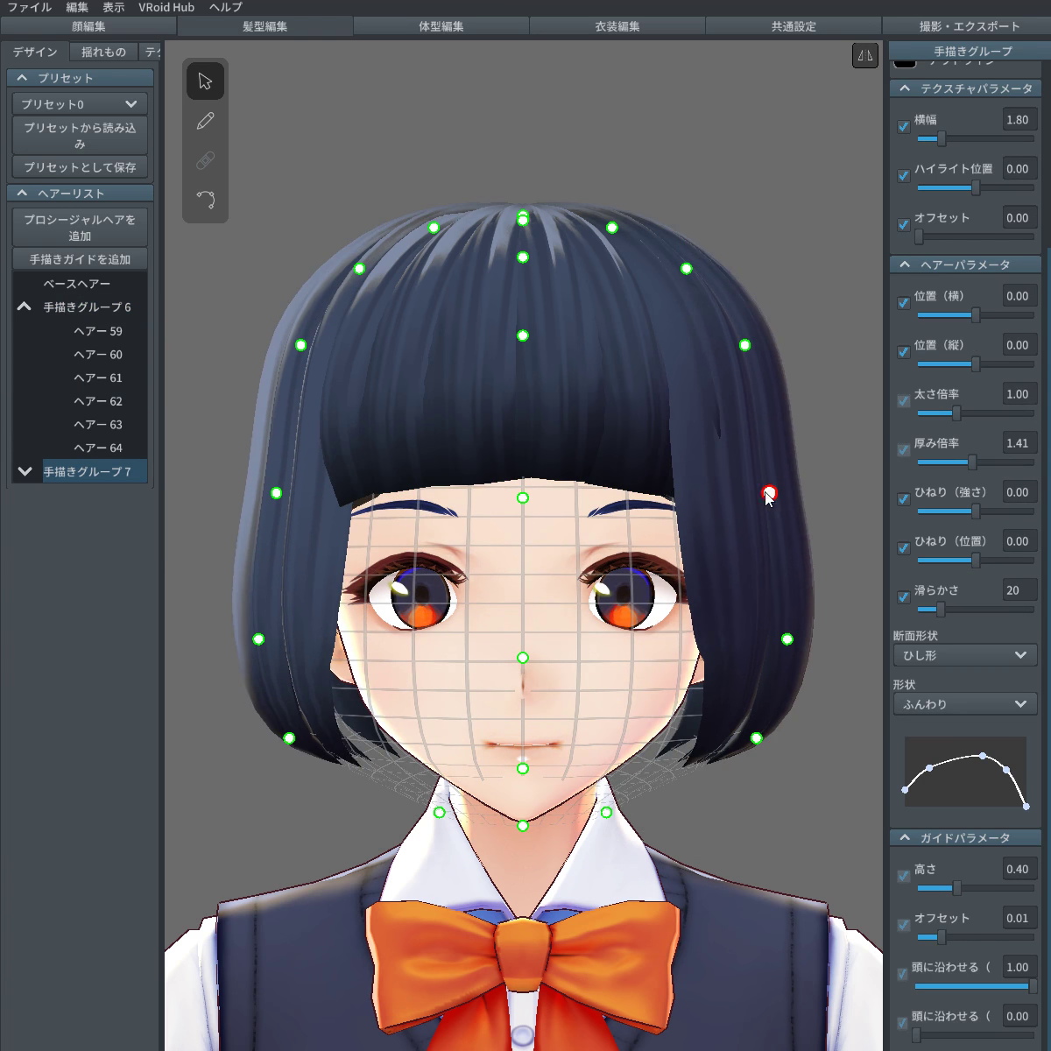
Step: Move the side and back group's upper side guide points slightly inward, symmetrically on both sides
left_click_drag(744, 345, 735, 344)
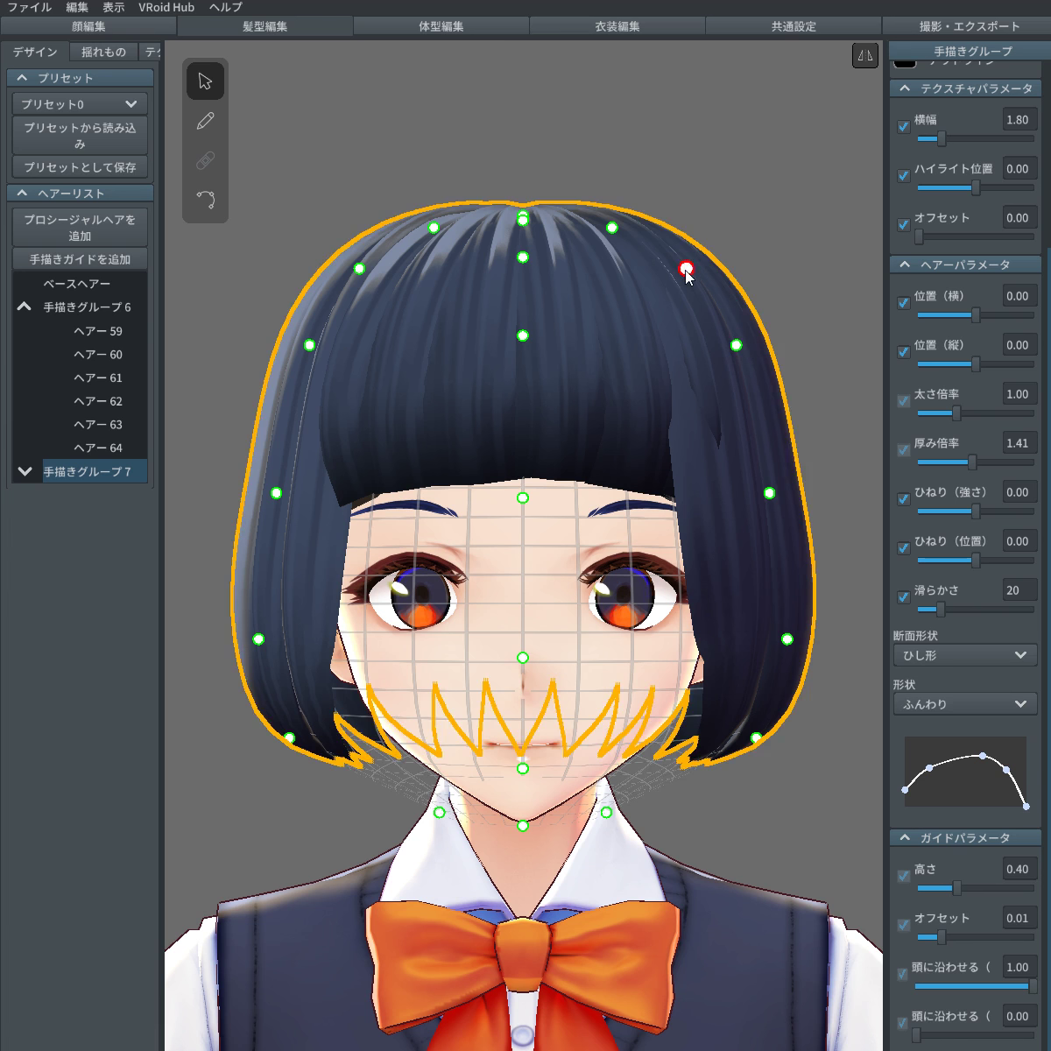
left_click(601, 351)
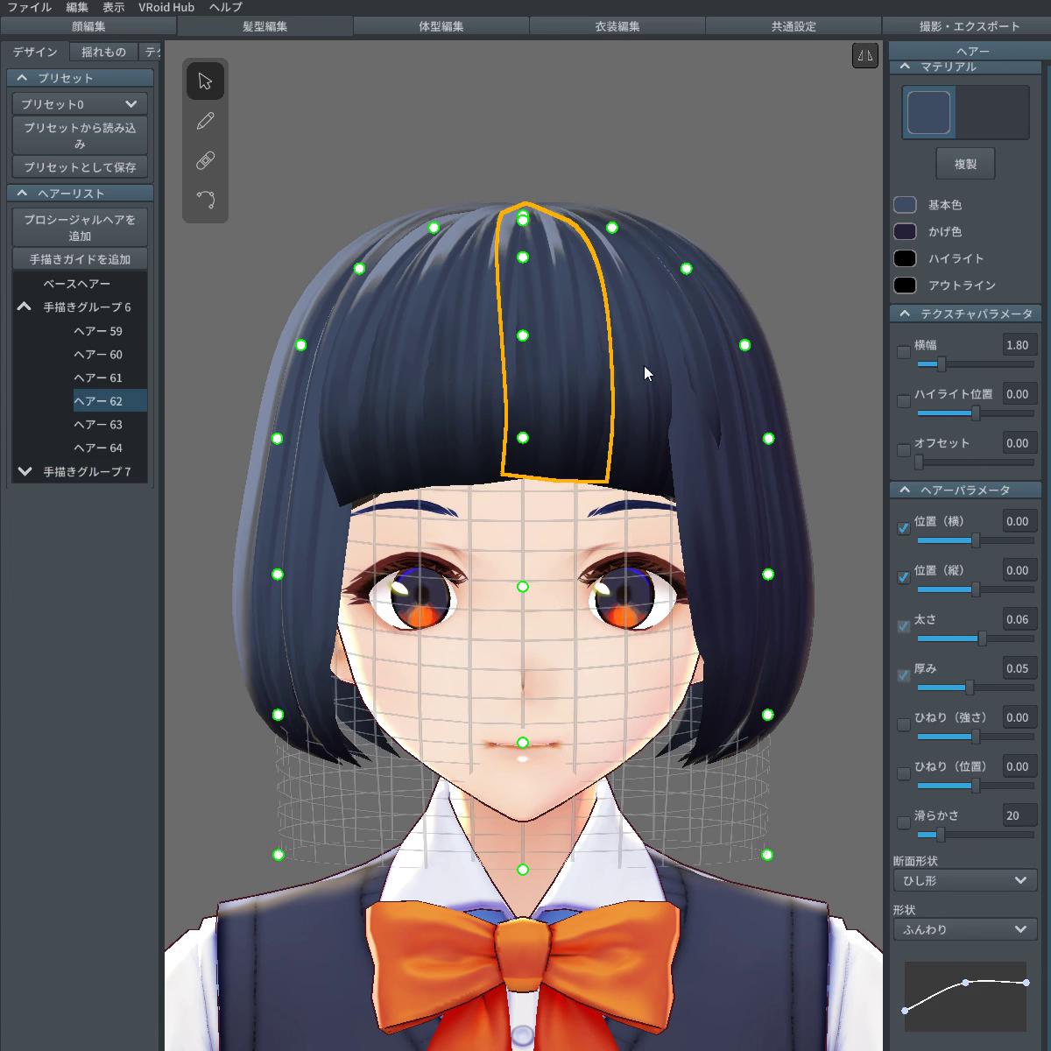
left_click(740, 346)
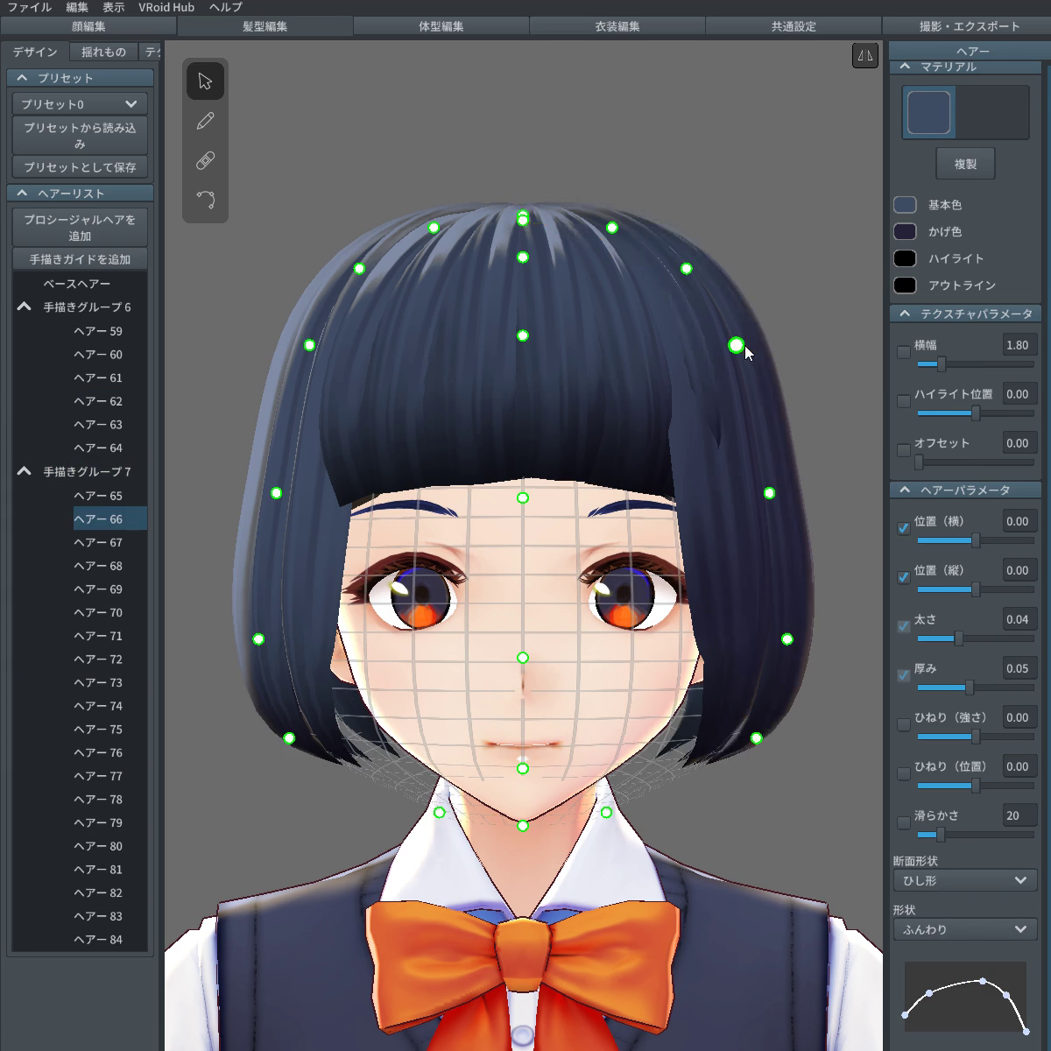
Step: Narrow the fringe group's guide mesh by pulling its upper and middle side points inward, so the fringe ends tuck under the side hair
left_click(649, 368)
left_click_drag(744, 346, 719, 350)
left_click_drag(768, 438, 740, 472)
left_click_drag(686, 269, 601, 236)
left_click_drag(664, 269, 658, 268)
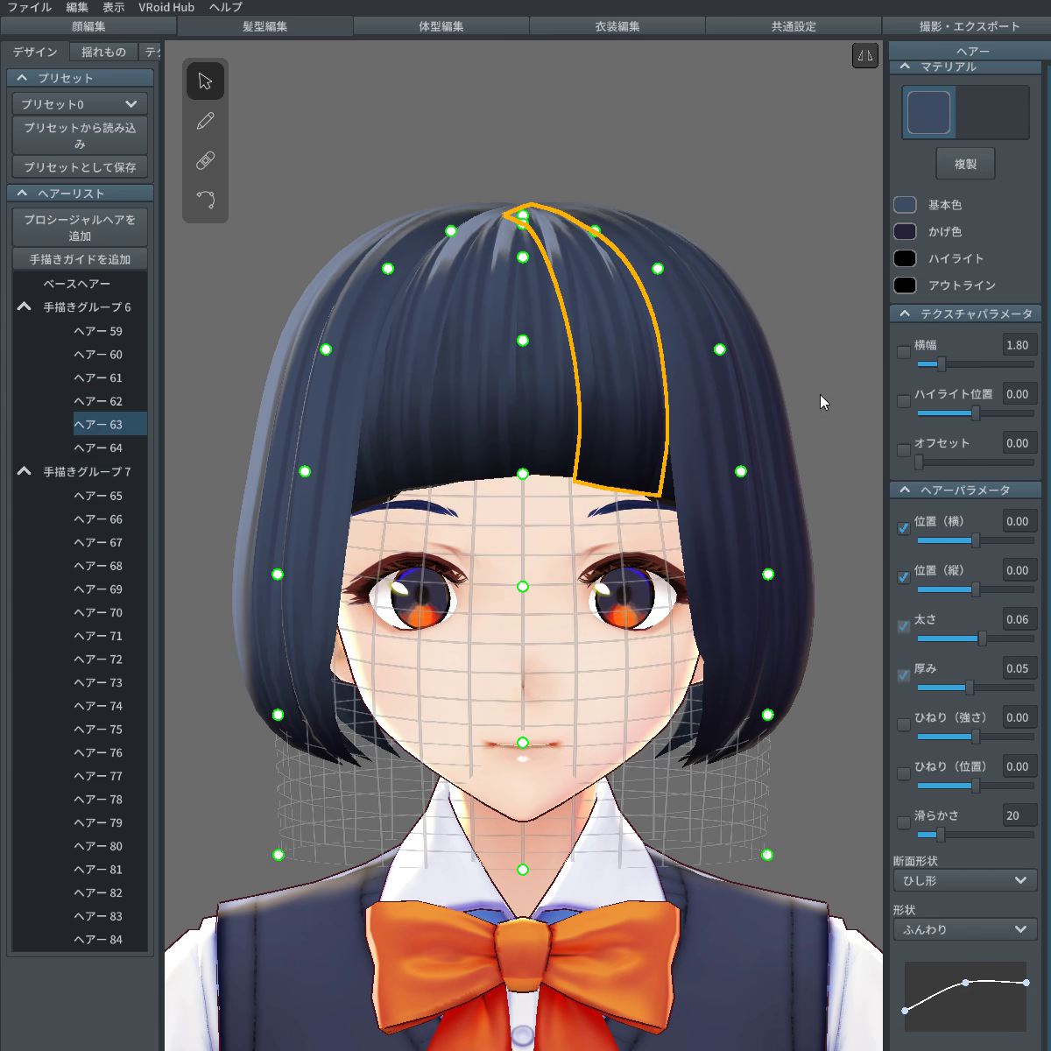
Step: Duplicate the front side strand ヘアー 65 in 手描きグループ 7
left_click(815, 771)
left_click(722, 670)
mouse_move(721, 682)
right_mouse_down()
mouse_move(697, 672)
mouse_move(718, 679)
right_mouse_up()
right_click_drag(601, 438, 633, 452)
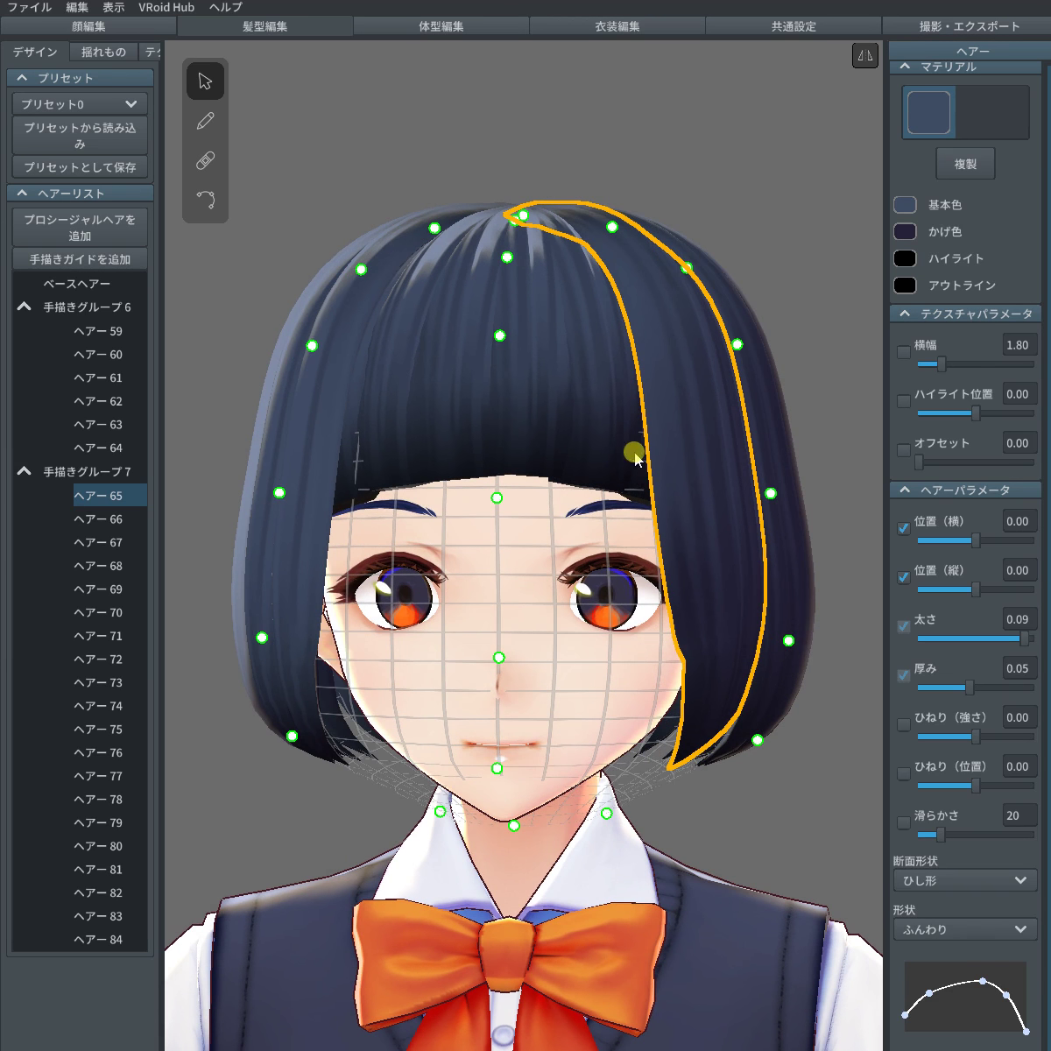
right_click(102, 500)
left_click(132, 564)
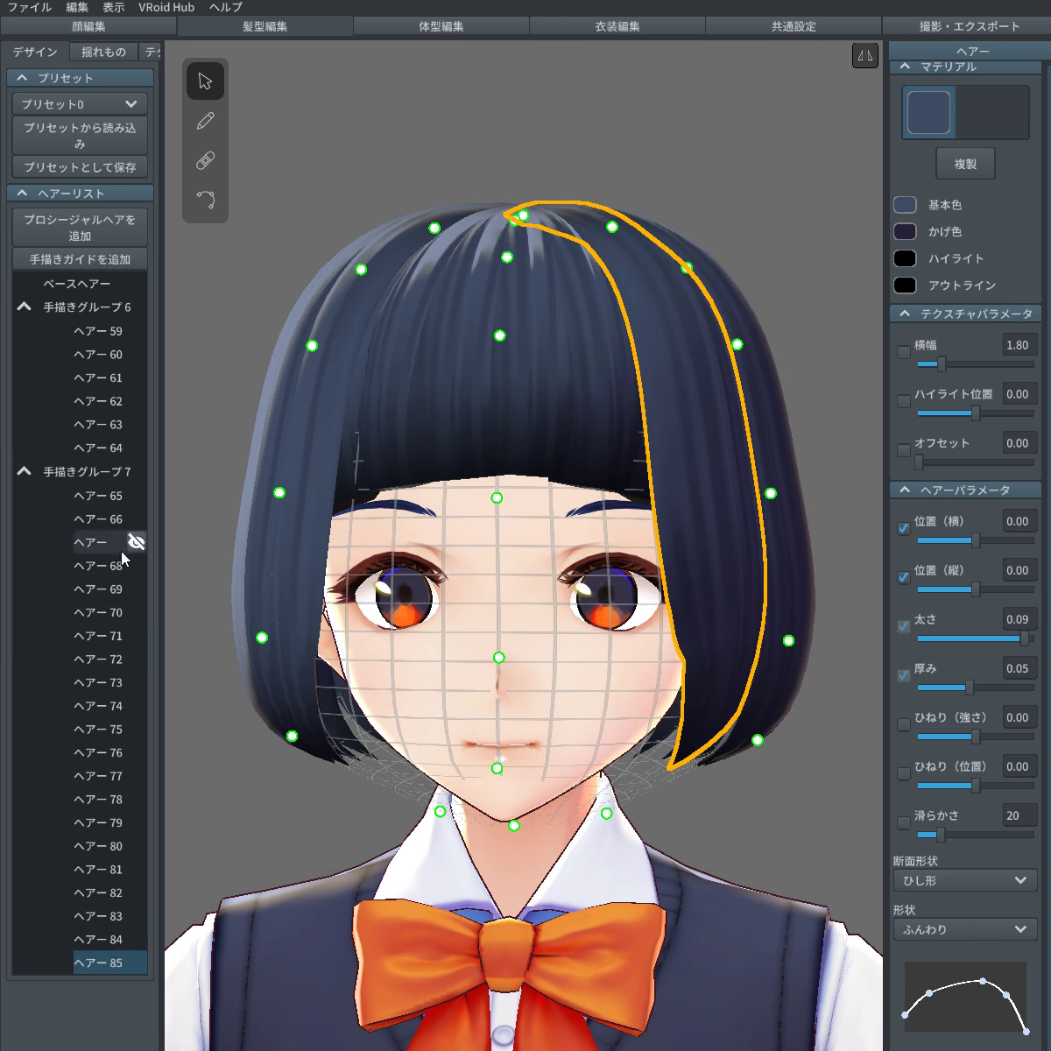
Step: Move the duplicated strand's tip and lower control points forward toward the chin
right_click_drag(828, 462, 730, 484)
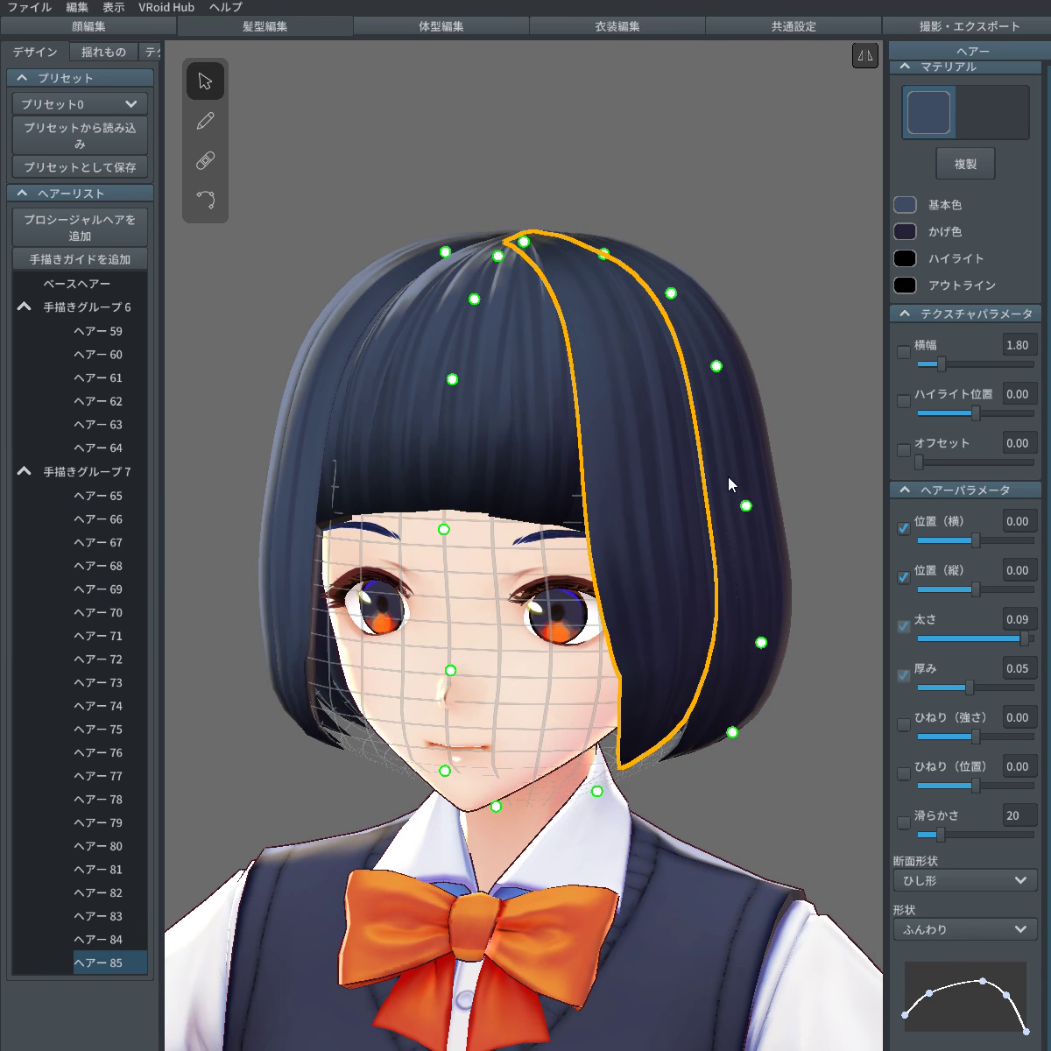
left_click(204, 201)
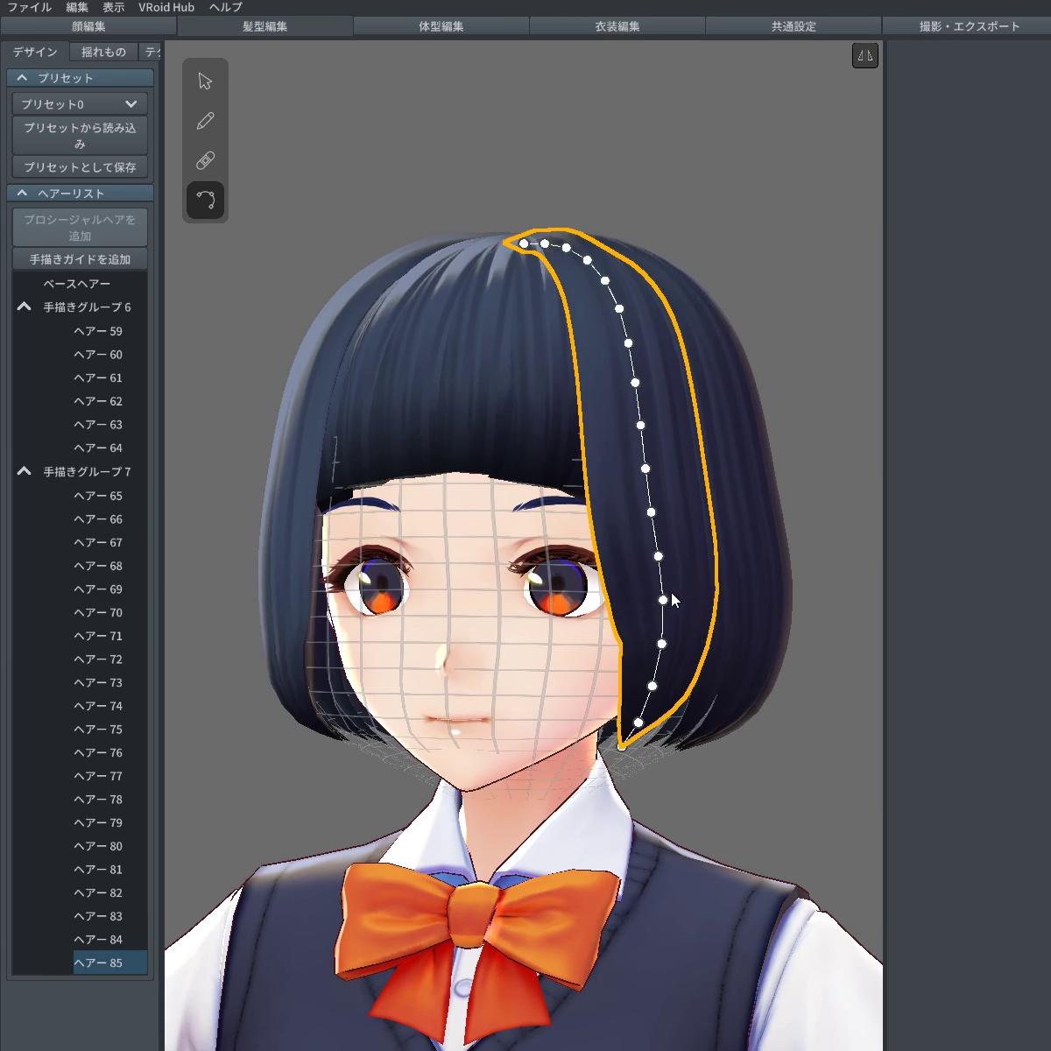
left_click_drag(623, 749, 587, 771)
left_click_drag(659, 649, 647, 656)
left_click(196, 76)
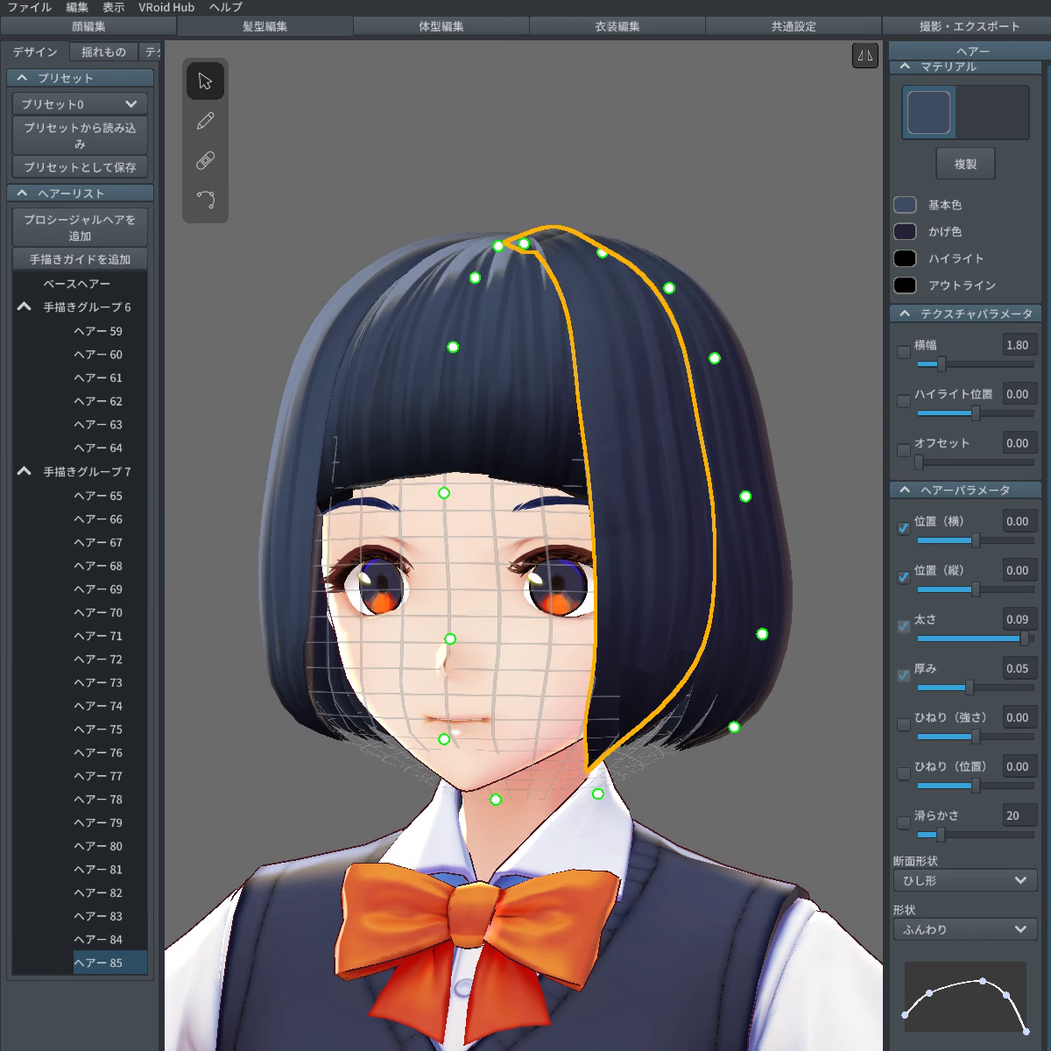
Step: Set the duplicated strand's width (太さ) to 0.04 and its horizontal position (位置（横）) to -0.02
left_click_drag(1013, 642, 962, 639)
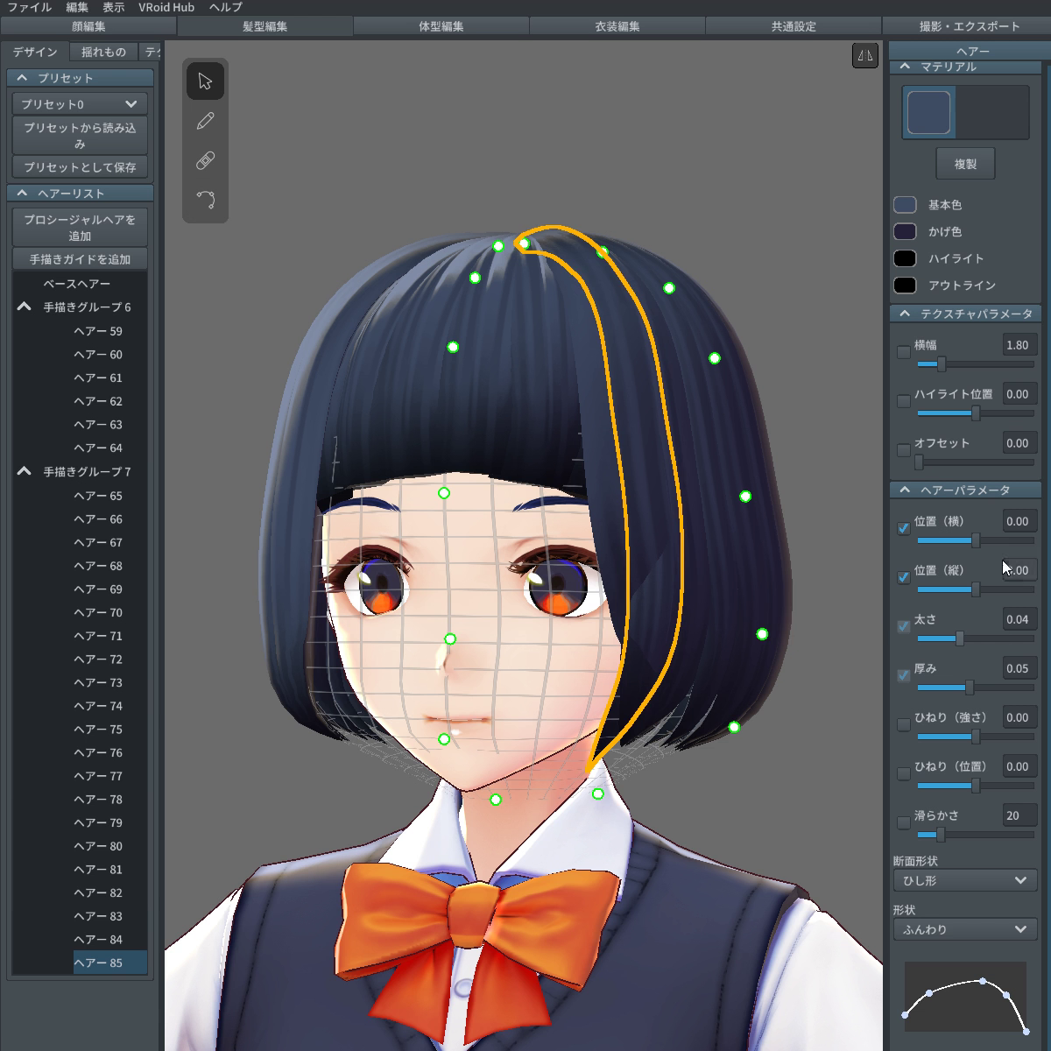
left_click_drag(978, 544, 975, 542)
right_click_drag(791, 544, 805, 539)
left_click_drag(970, 544, 974, 543)
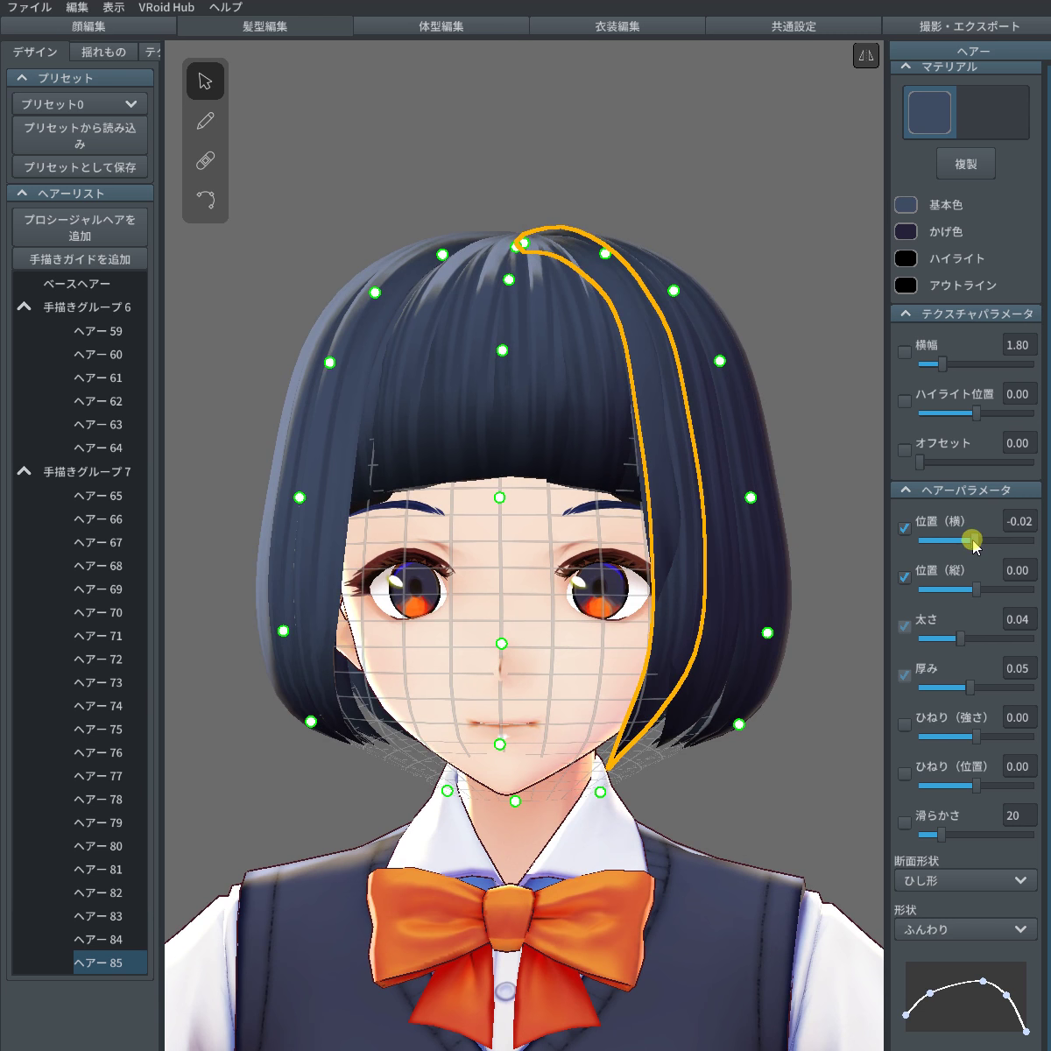
Step: Set the front side strand ヘアー 65's horizontal position (位置（横）) to 0.02 and its width (太さ) to 0.07
right_click_drag(702, 749, 670, 729)
left_click(675, 685)
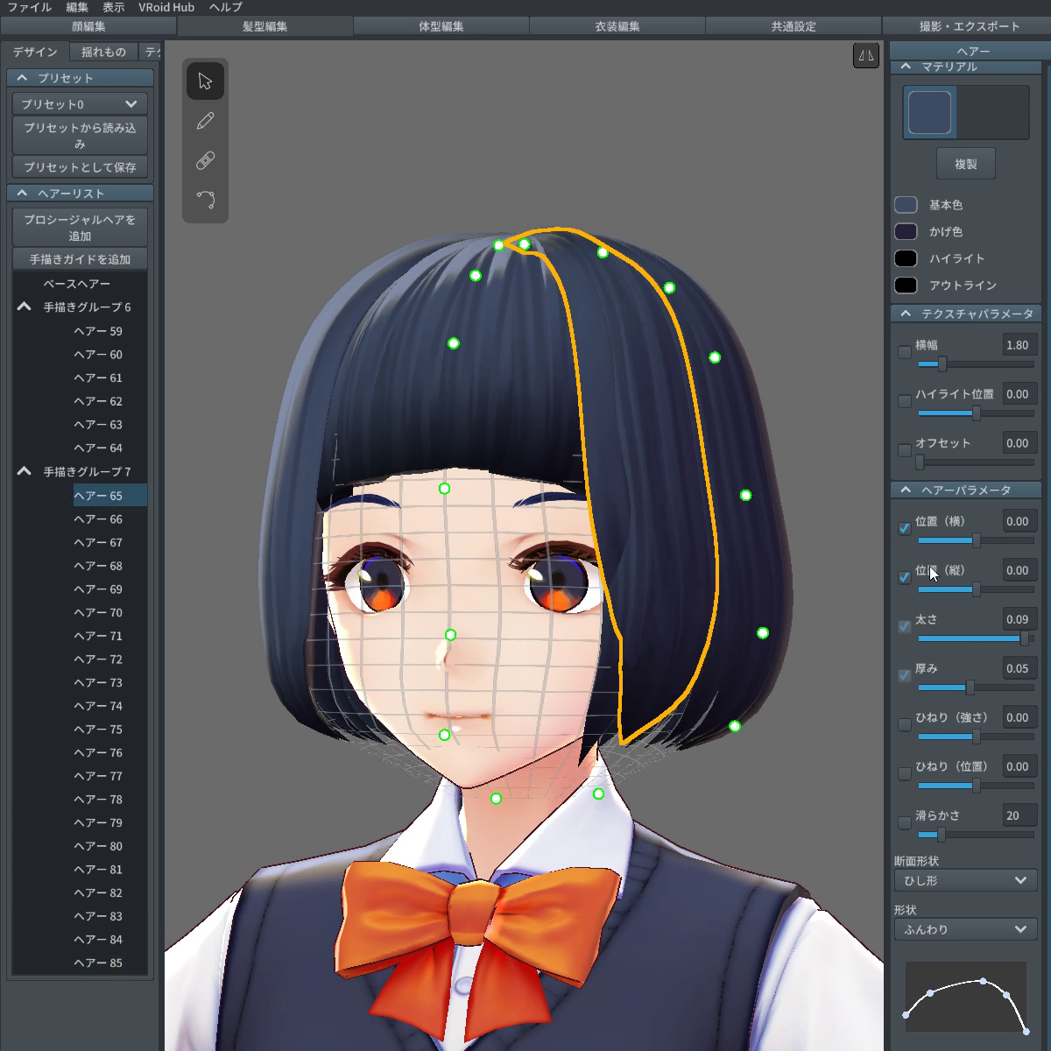
left_click_drag(973, 543, 975, 544)
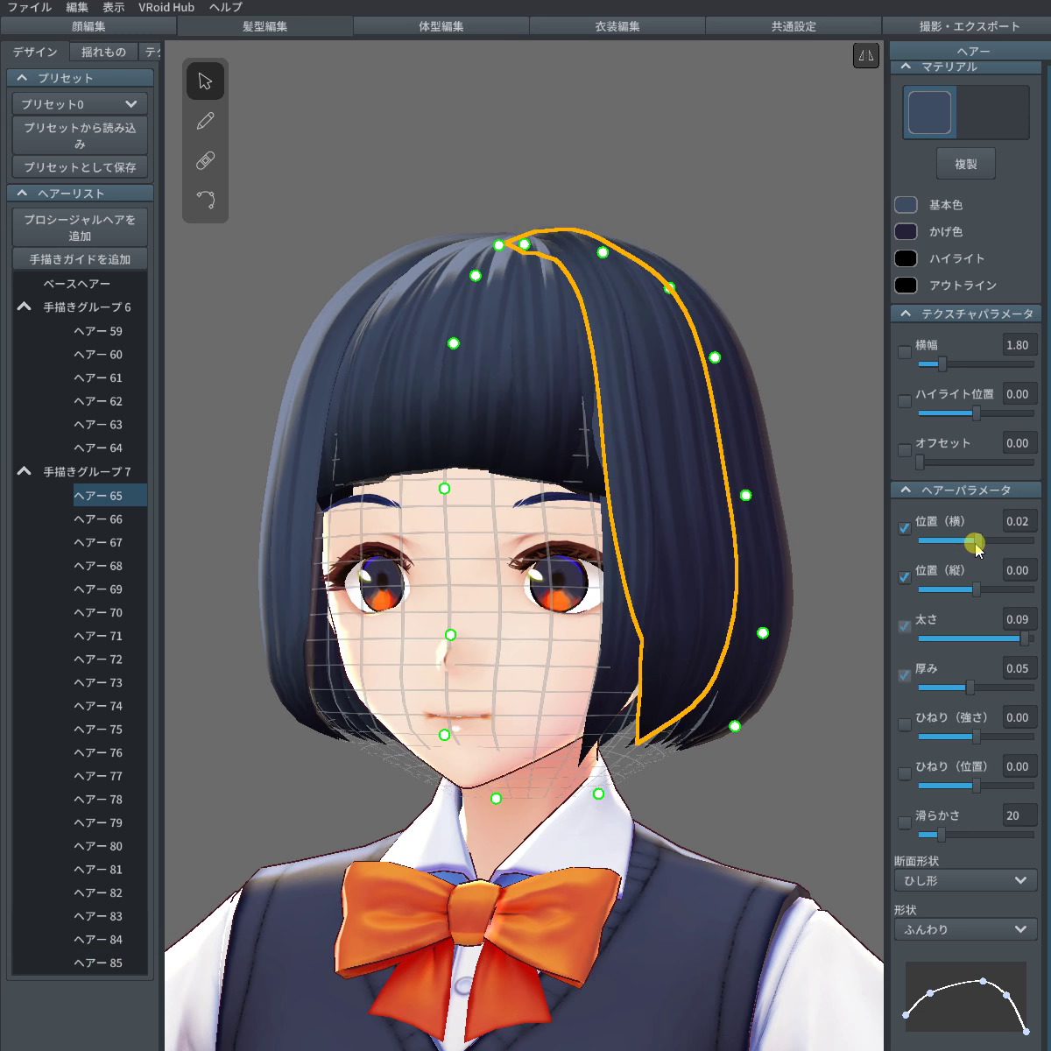
right_click_drag(834, 803, 842, 803)
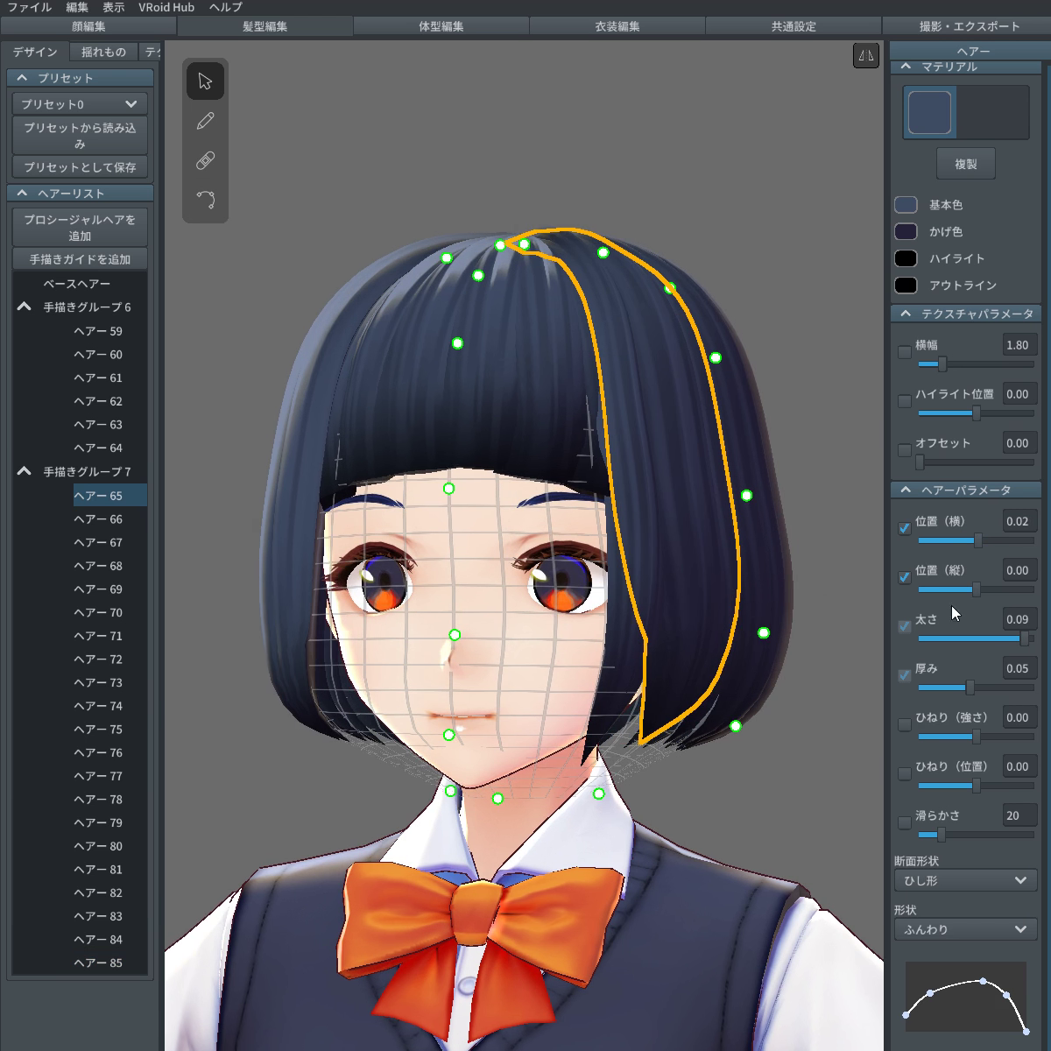
left_click_drag(1008, 641, 1001, 638)
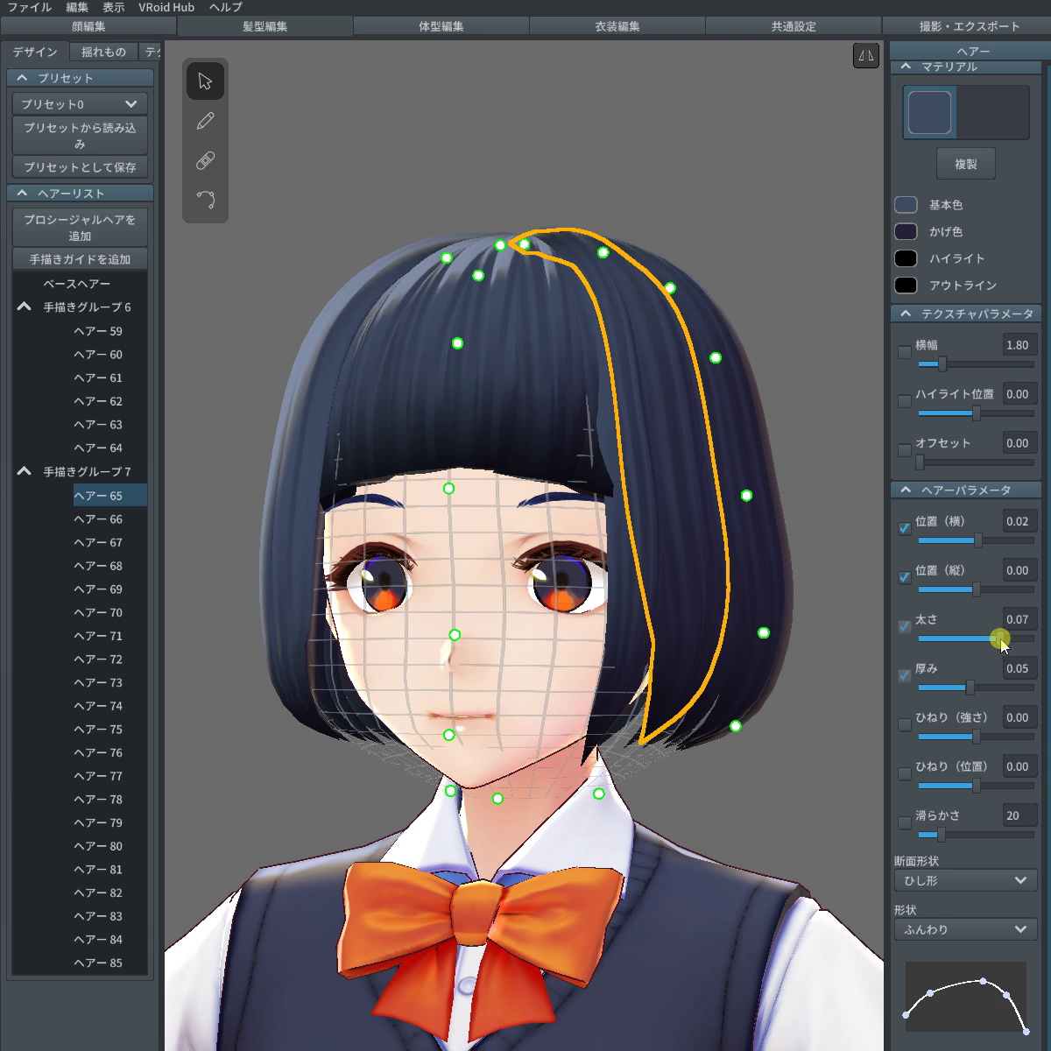
Step: Reduce the number of control points on the front side strands and adjust the curve of their lower ends
right_click_drag(680, 721, 255, 279)
left_click(208, 203)
right_click_drag(727, 754, 638, 701)
scroll(620, 686, "down", 6)
left_click(569, 709)
right_click_drag(573, 651, 540, 678)
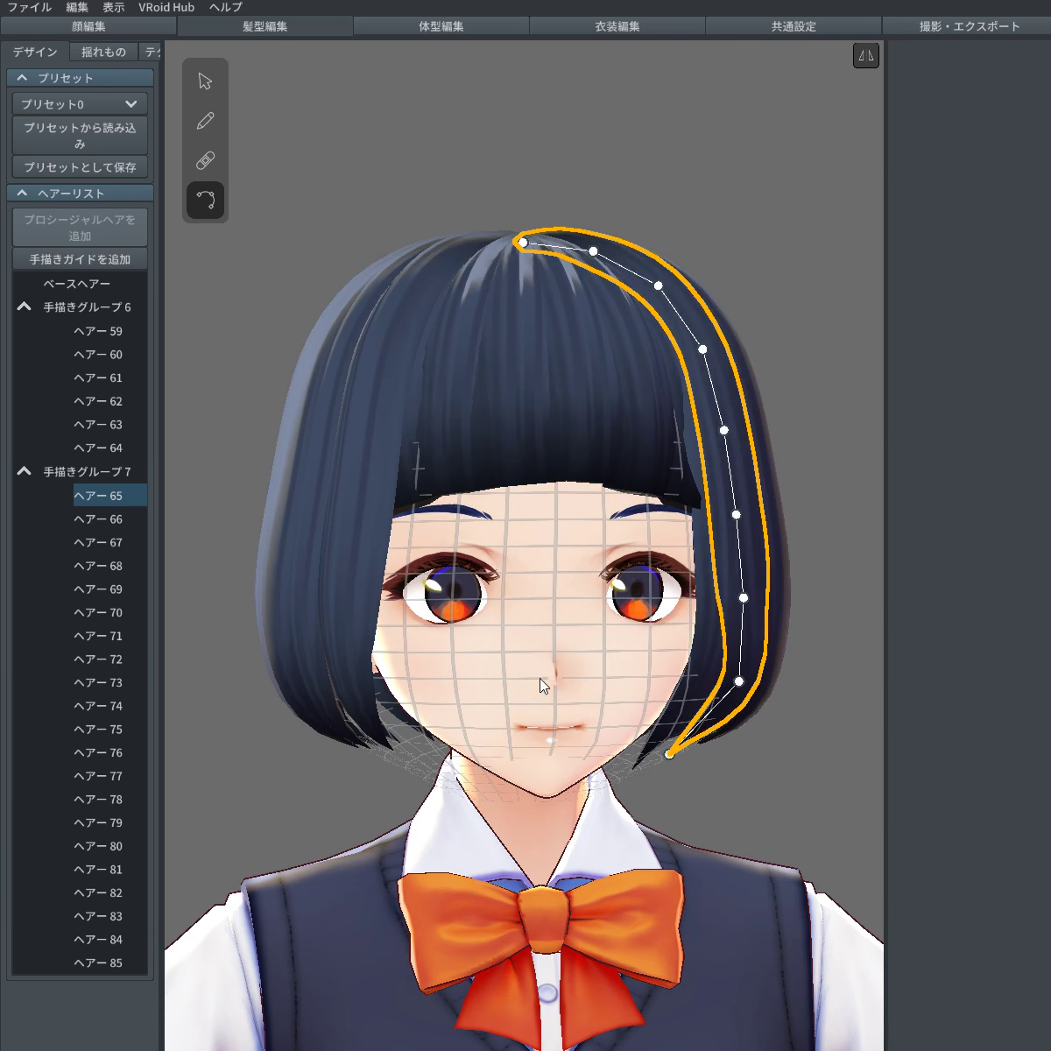
Step: Duplicate the face-framing strand ヘアー 85 and flip the copy to the opposite side of the face
left_click(711, 672)
right_click(103, 974)
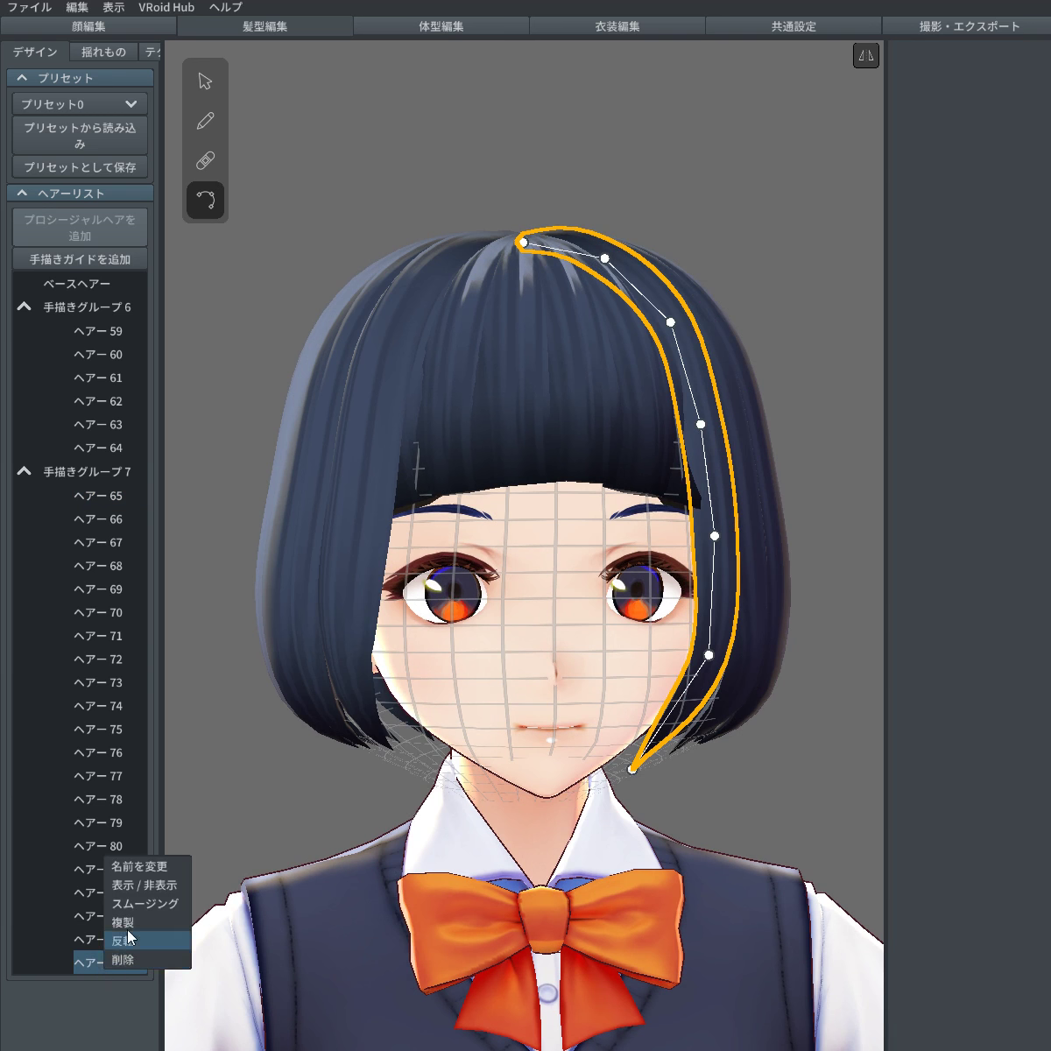
left_click(121, 921)
right_click(95, 963)
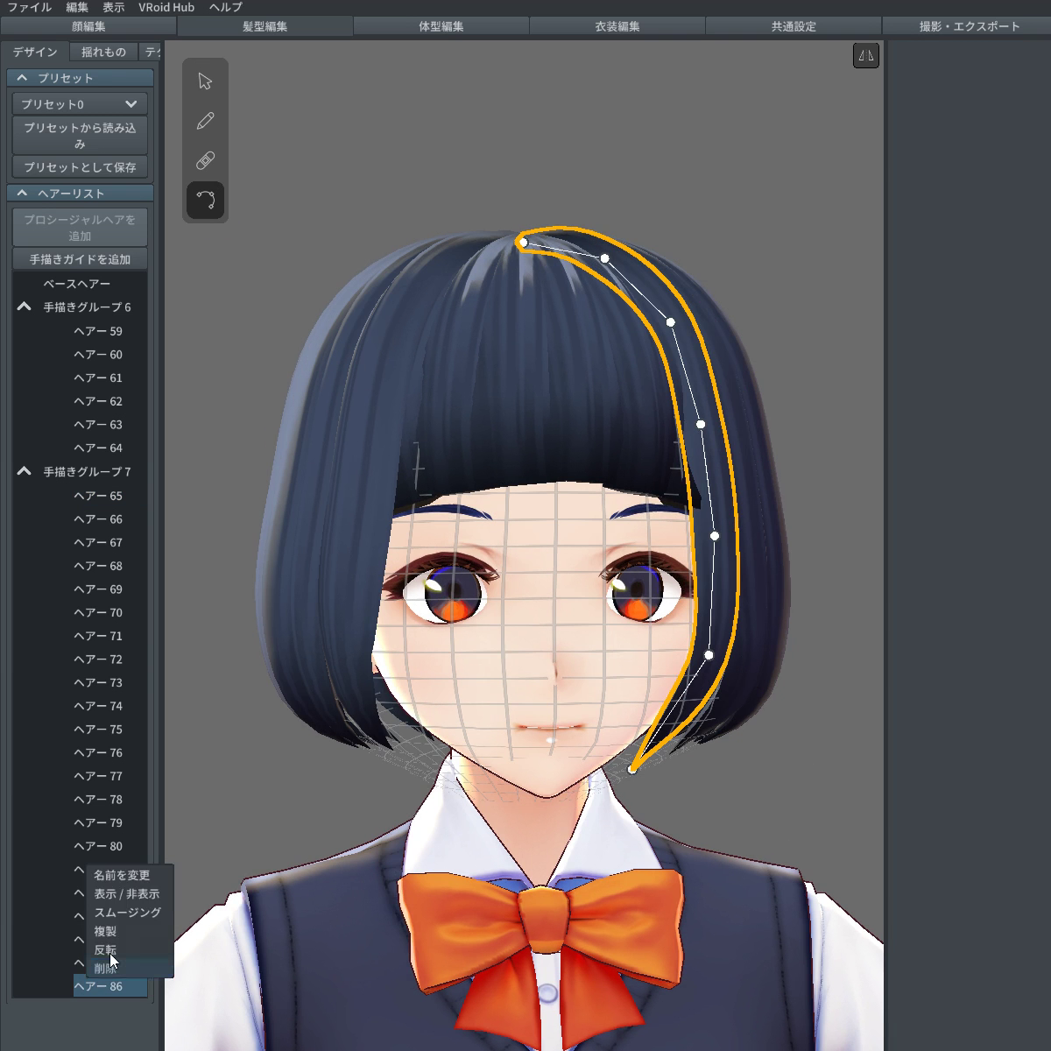
left_click(118, 917)
left_click(802, 771)
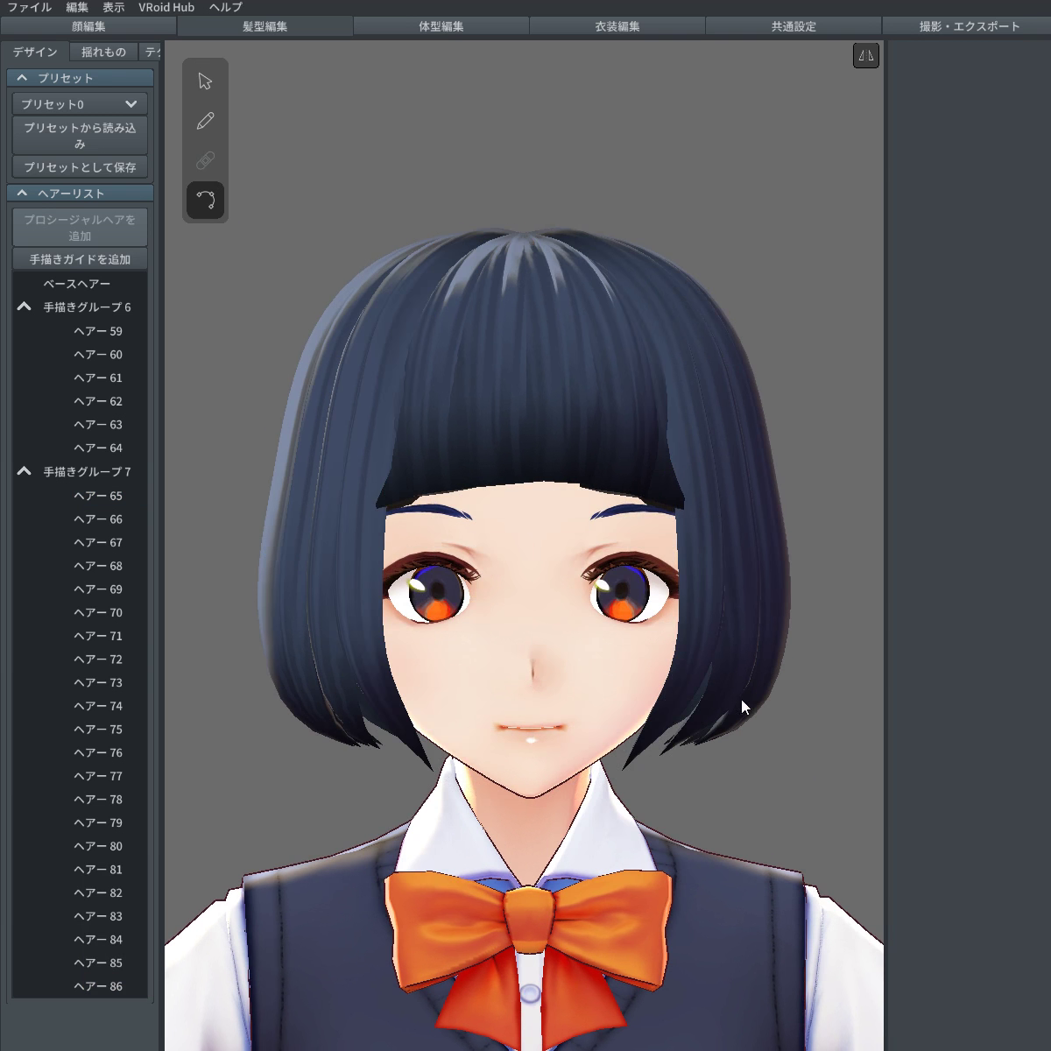
Step: Reshape the fringe group's guide mesh, pulling the side points at eye level inward and upward so the outer fringe ends curve in
left_click(670, 482)
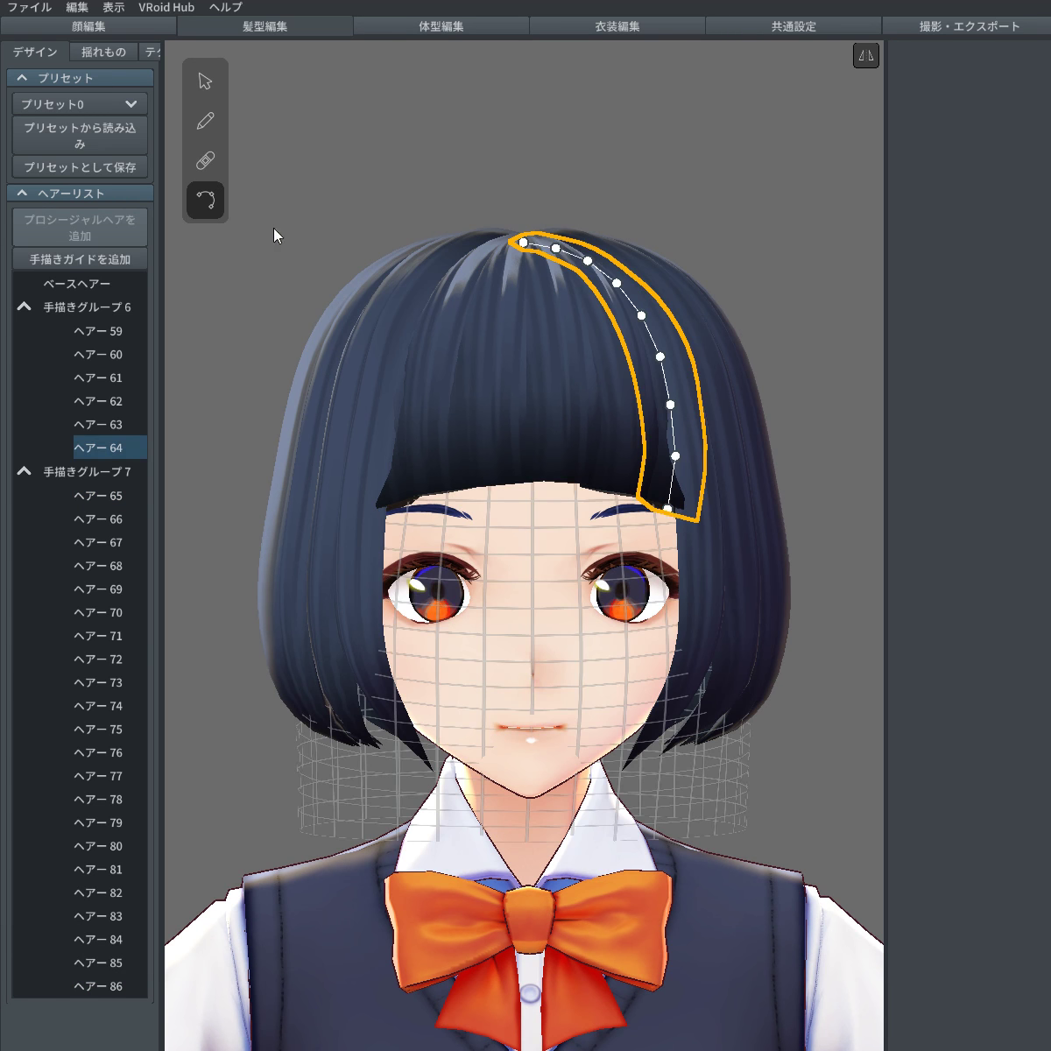
left_click(205, 83)
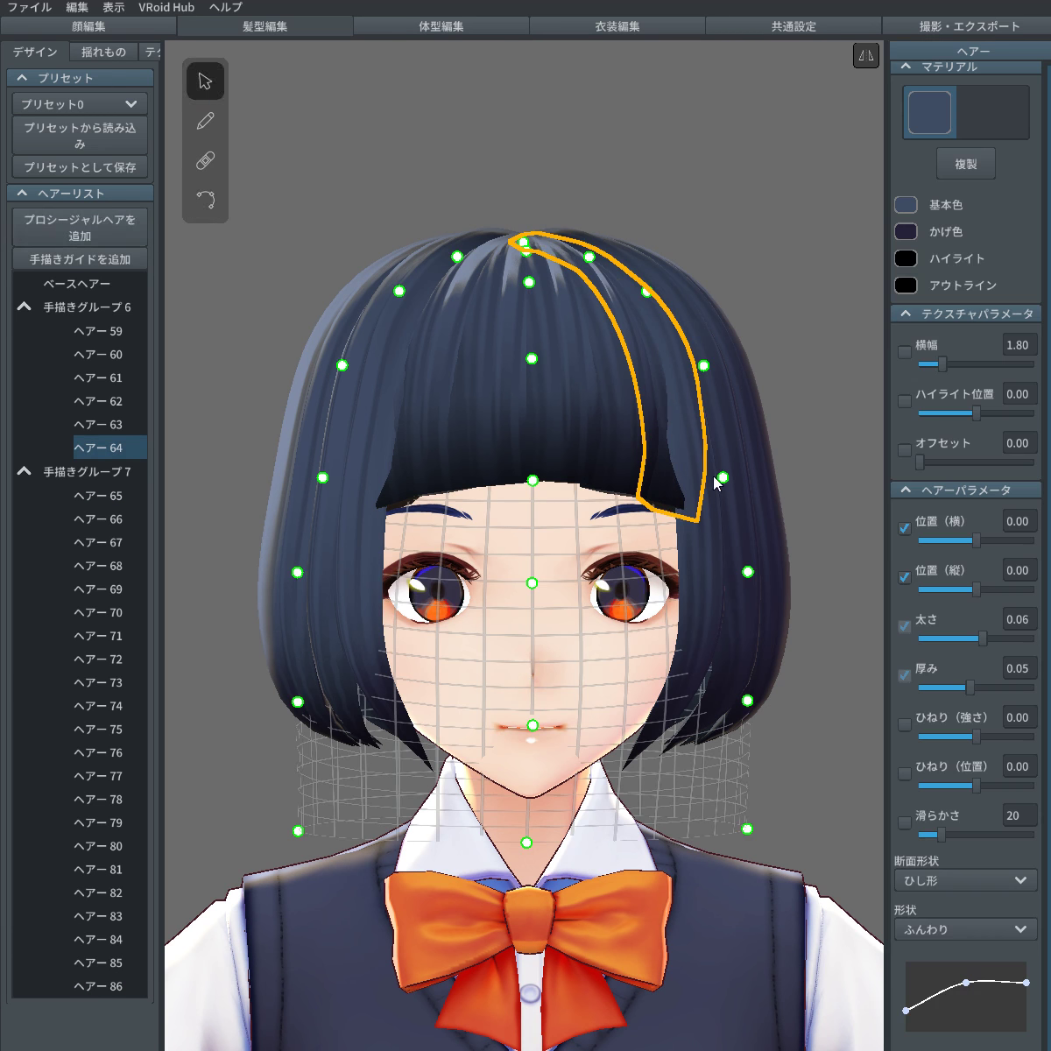
left_click_drag(751, 578, 699, 545)
mouse_move(723, 477)
left_mouse_down()
mouse_move(727, 452)
mouse_move(725, 468)
left_mouse_up()
left_click_drag(696, 546, 700, 538)
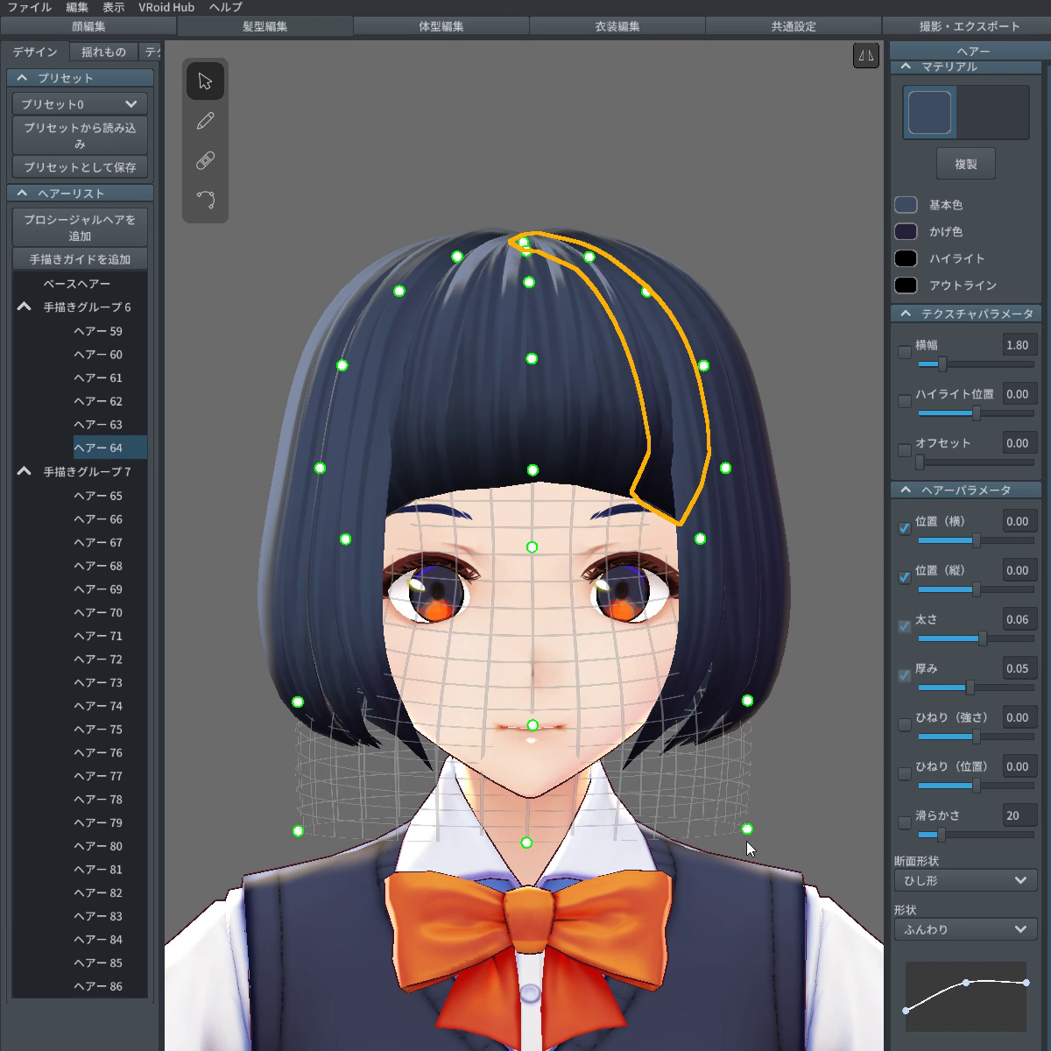
mouse_move(748, 832)
left_mouse_down()
mouse_move(755, 815)
mouse_move(755, 825)
left_mouse_up()
left_click_drag(700, 540, 715, 538)
mouse_move(632, 608)
right_mouse_down()
mouse_move(618, 591)
mouse_move(626, 601)
right_mouse_up()
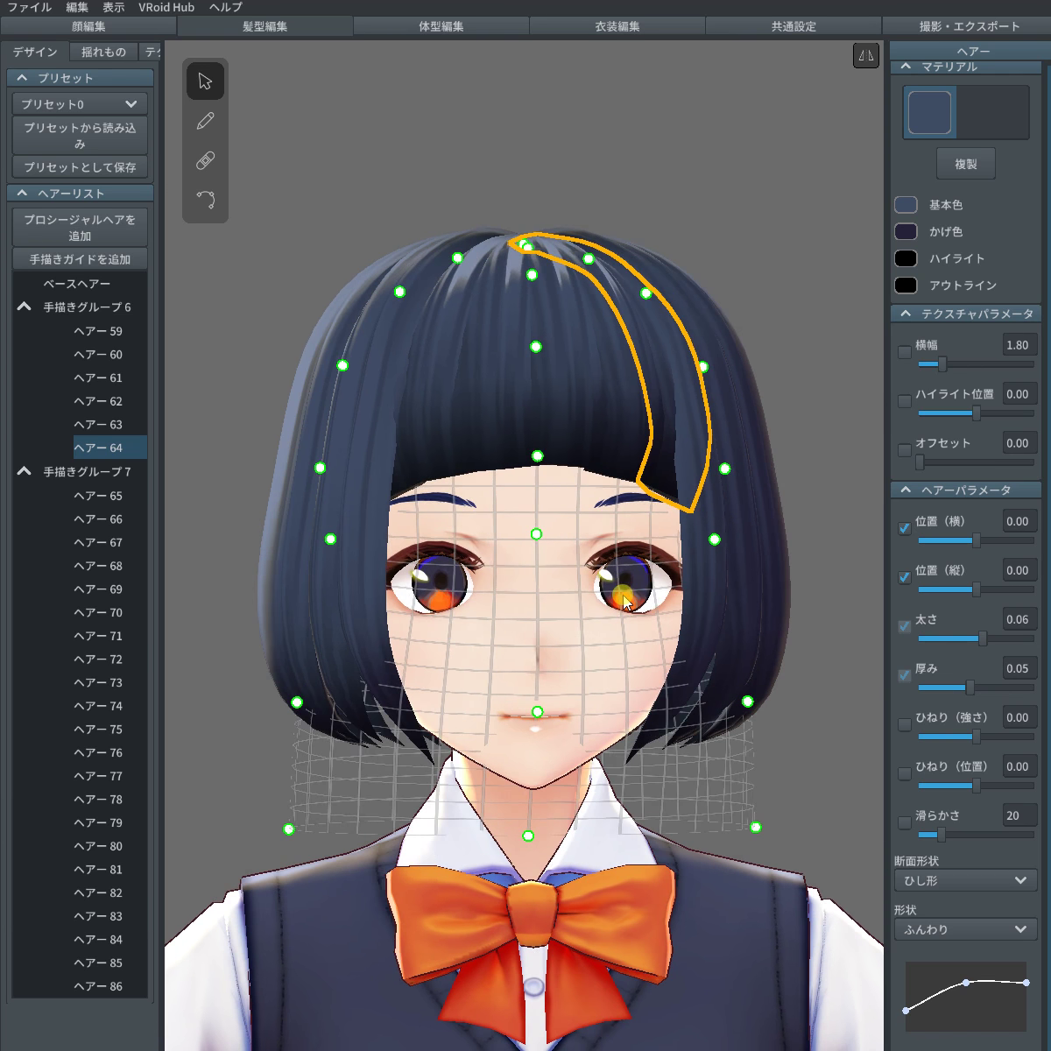
left_click(817, 671)
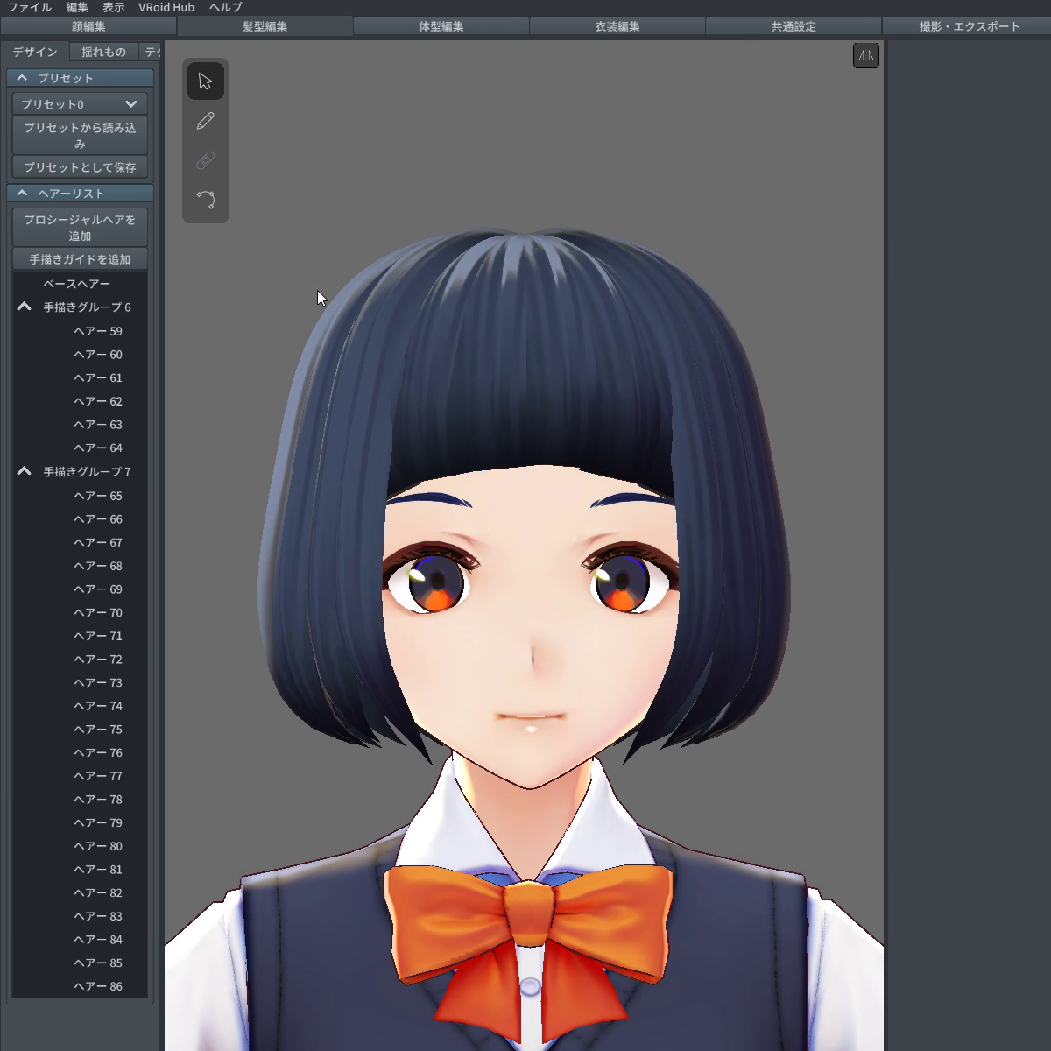
Step: Move the end control point of the central fringe strand ヘアー 62 slightly downward to level the fringe's edge
left_click(203, 200)
left_click(571, 466)
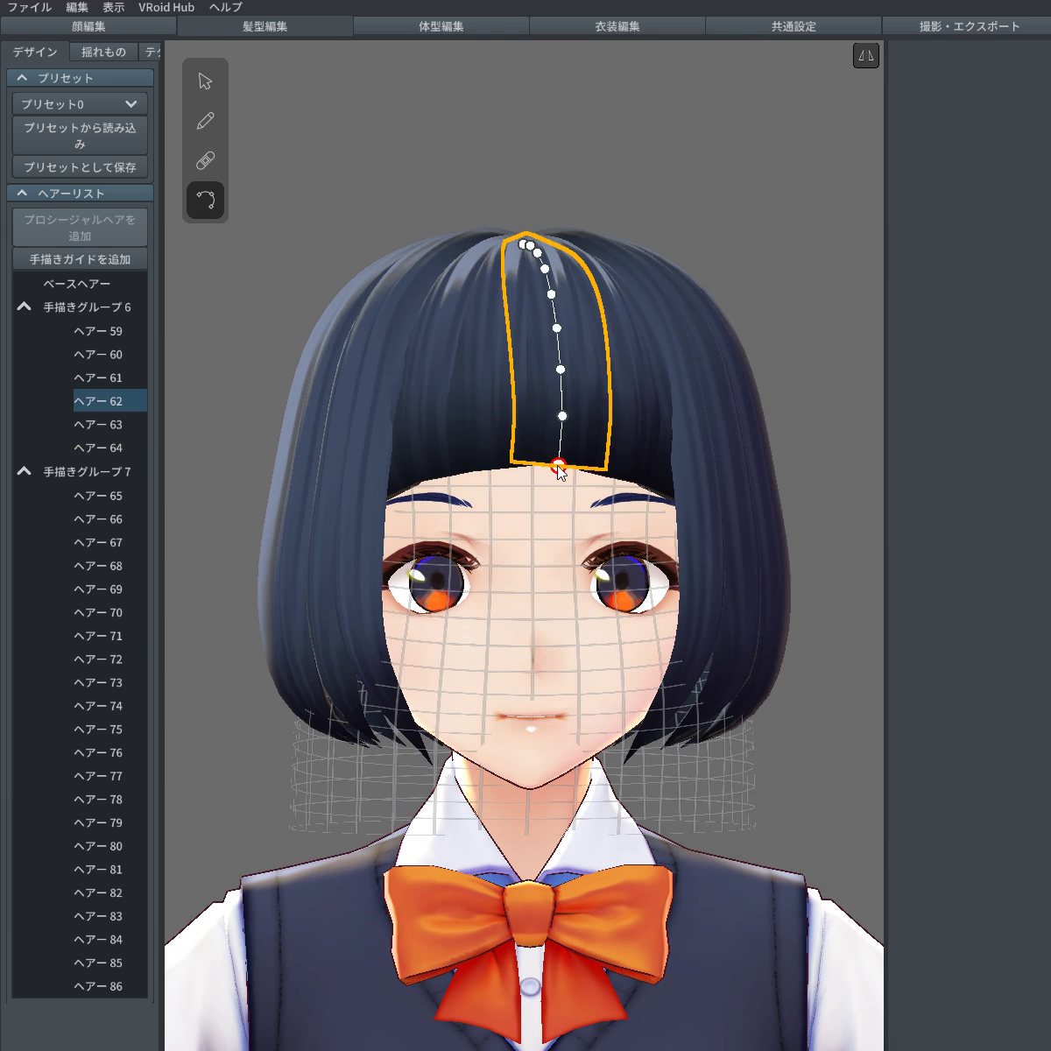
left_click(558, 465)
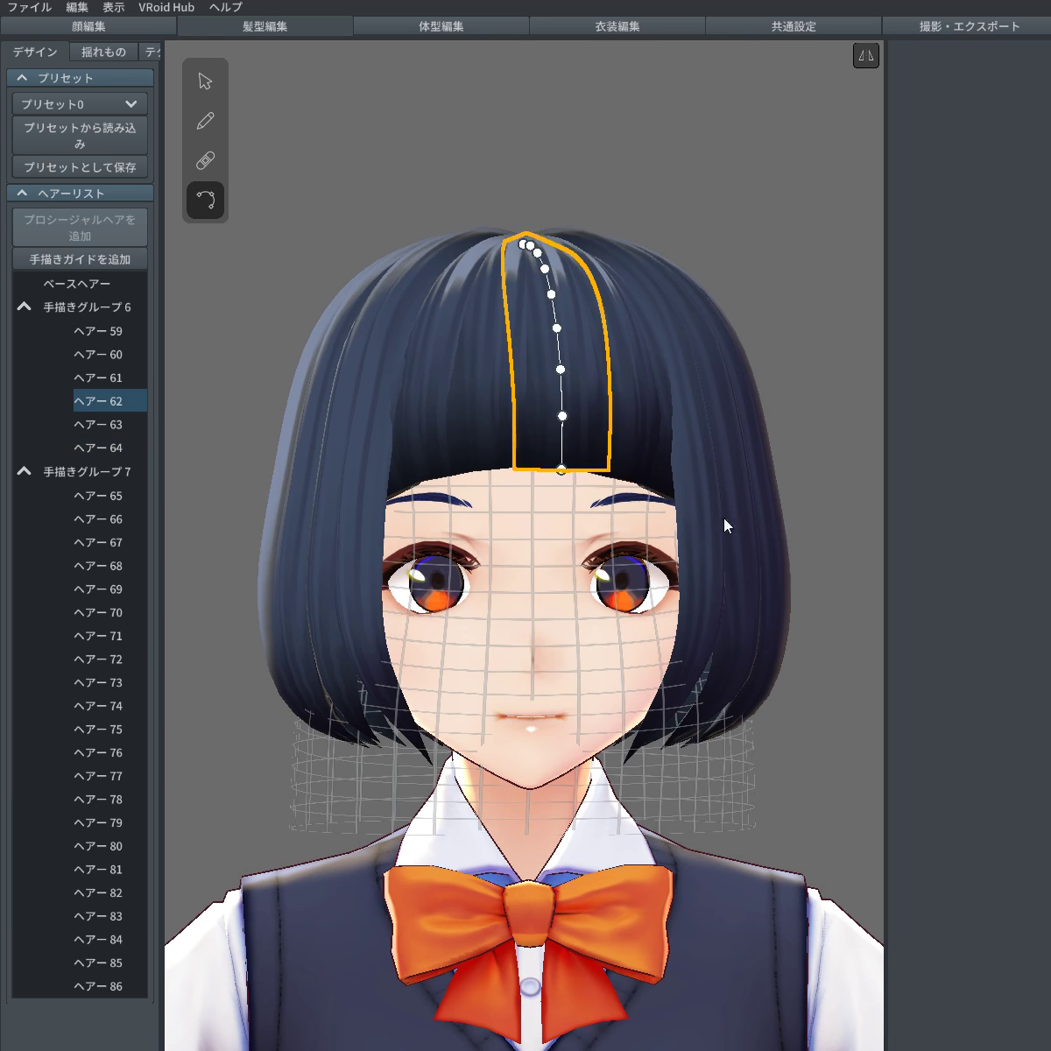
left_click(798, 518)
Step: Duplicate the side and back hair group 手描きグループ 7
right_click(91, 472)
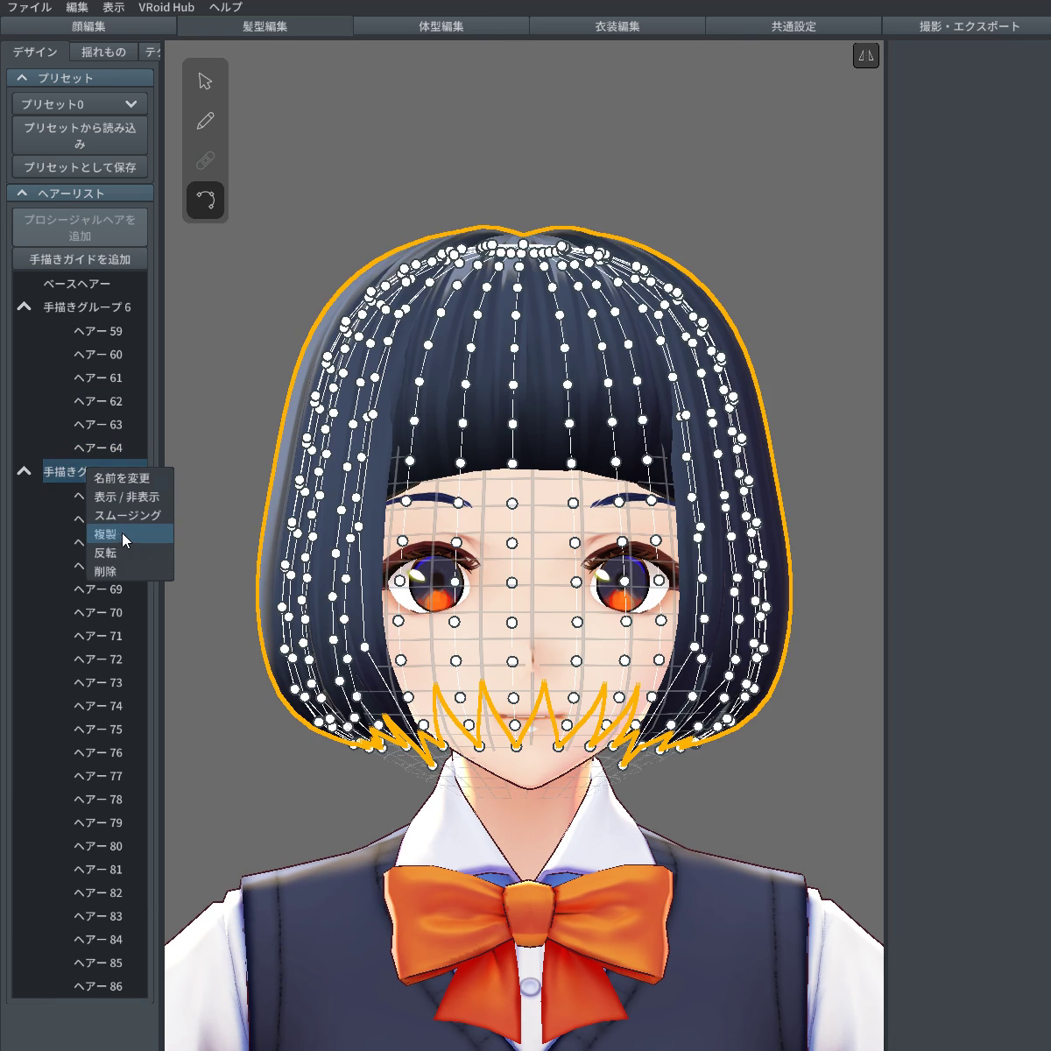
left_click(118, 535)
right_click_drag(624, 496, 573, 510)
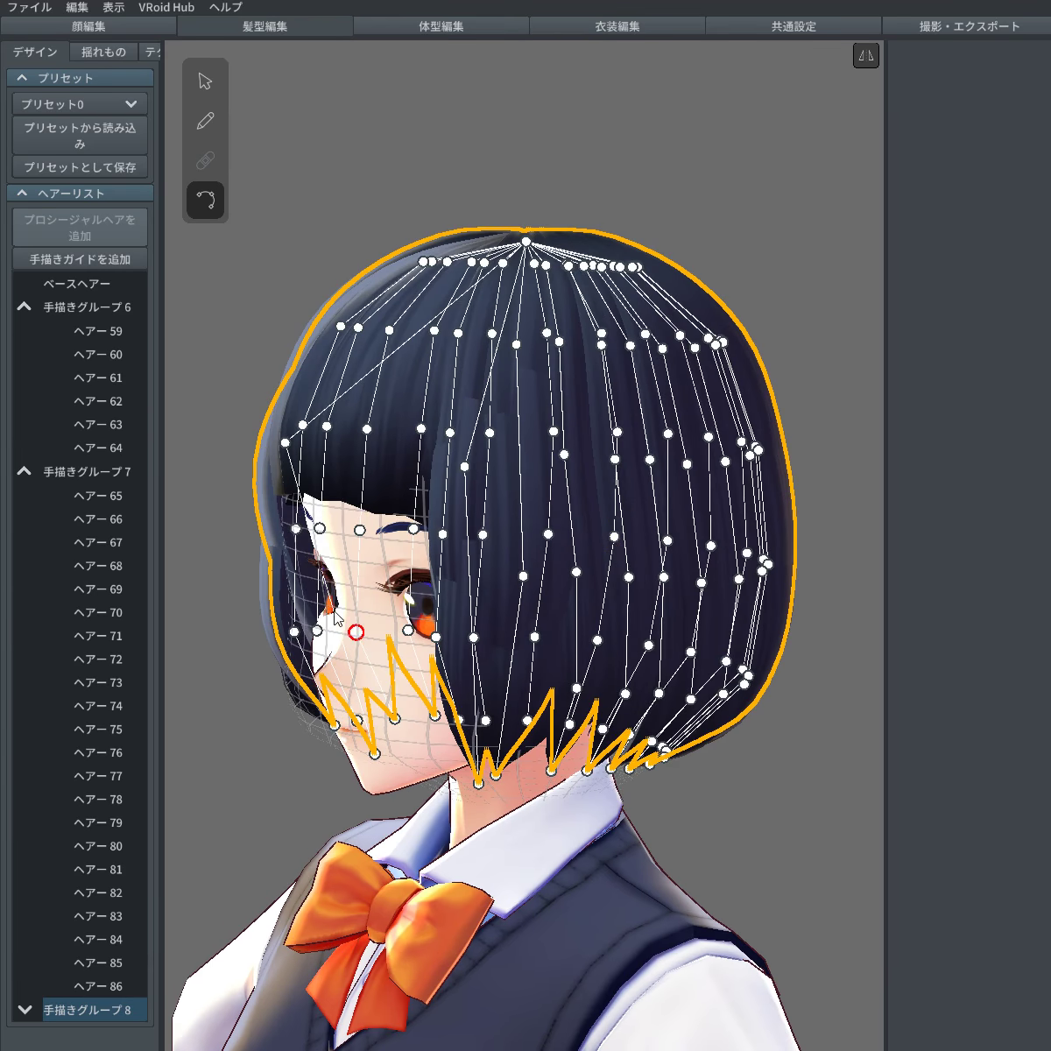
left_click(205, 81)
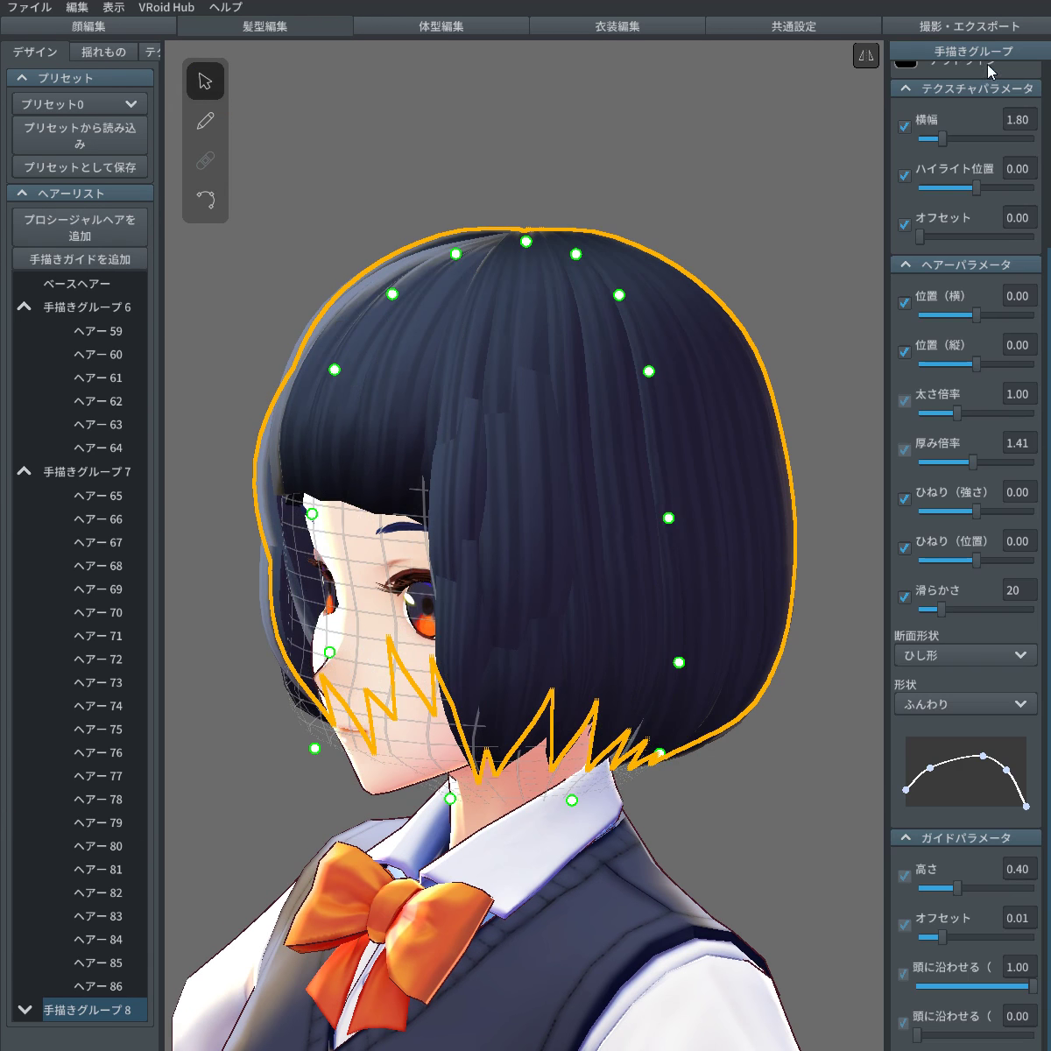
Step: Lower the bottom of the duplicated group's guide mesh and set its guide offset (オフセット) to 0.00
right_click_drag(583, 629, 594, 735)
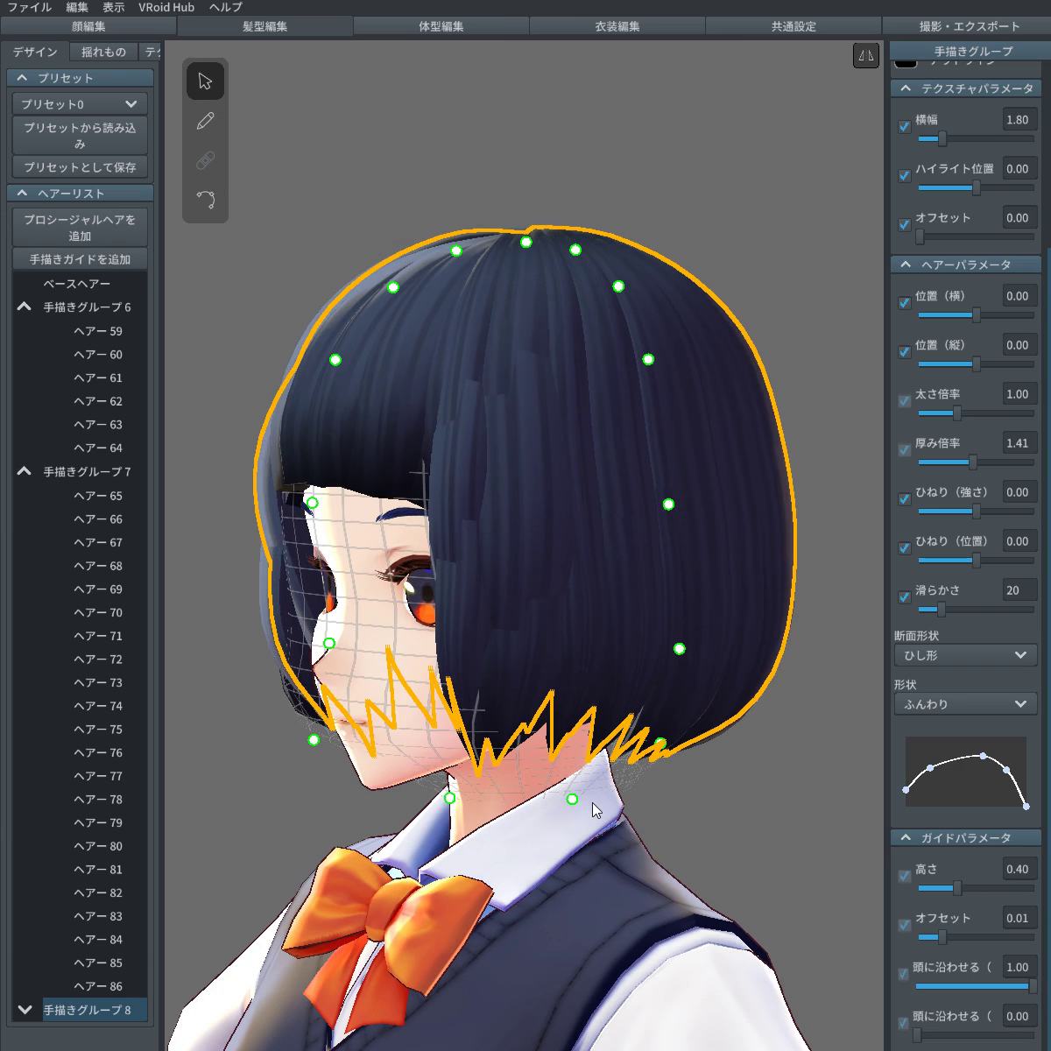
right_click_drag(574, 803, 578, 762)
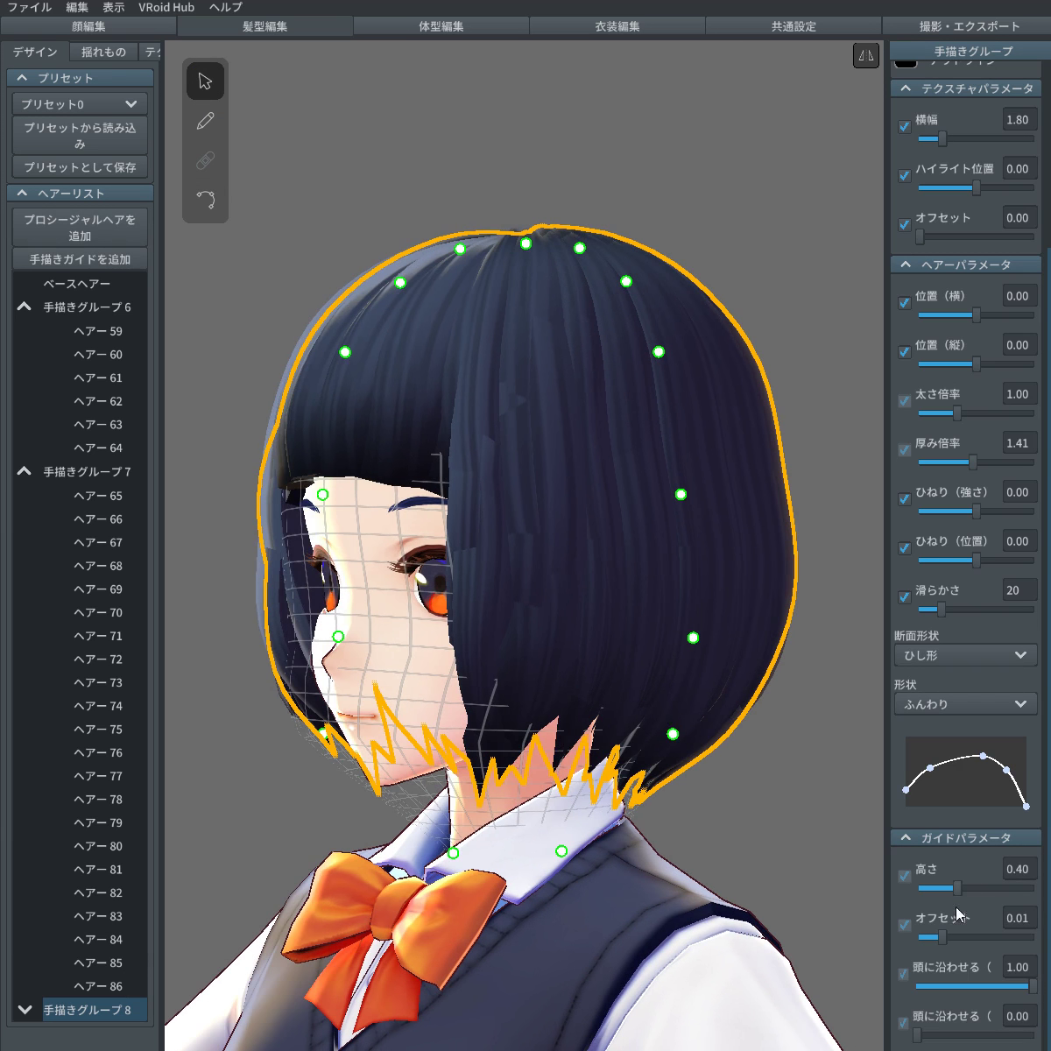
left_click_drag(946, 941, 911, 942)
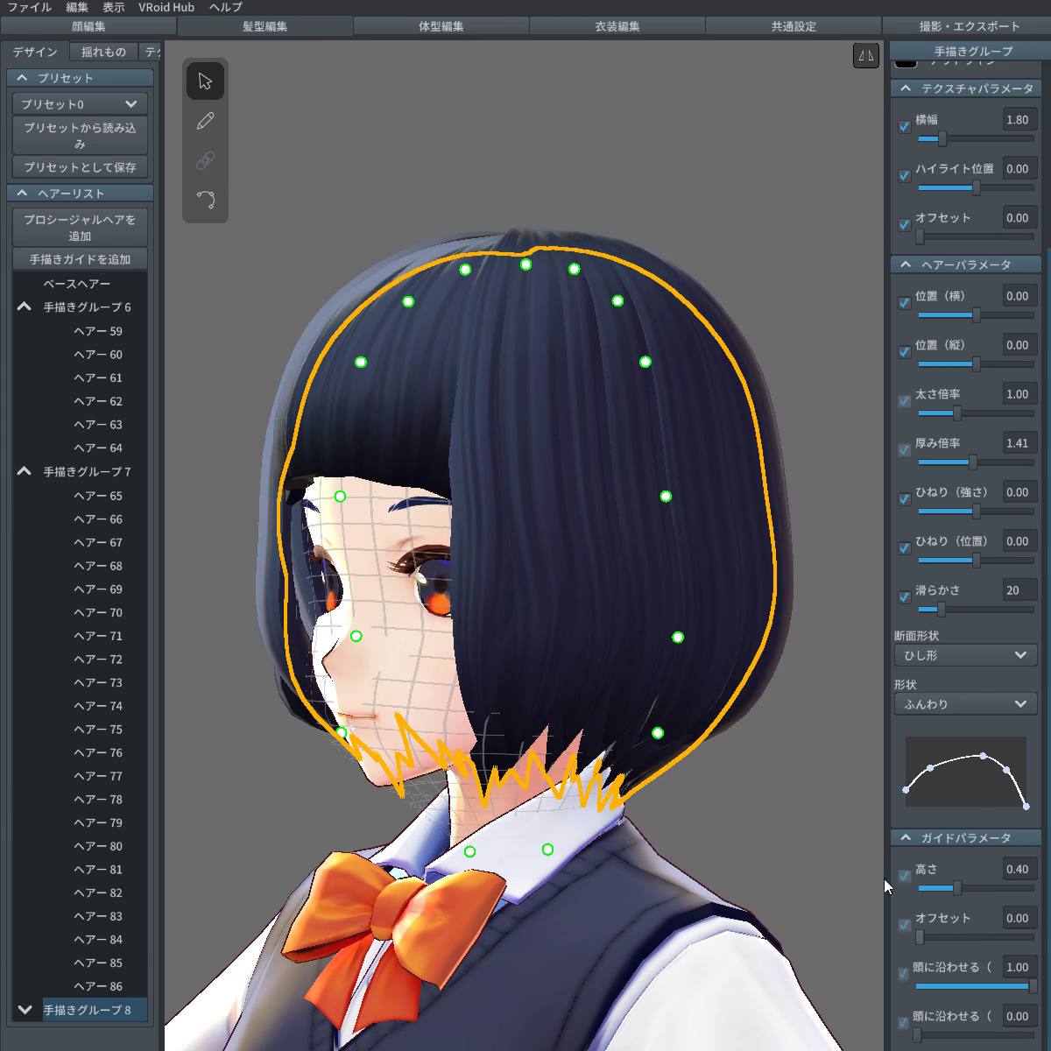
Step: Pull the duplicated group's lower side, front and back guide points inward to form an inner hair layer hugging the neck
right_click_drag(556, 617, 642, 637)
left_click_drag(598, 648, 575, 653)
right_click_drag(639, 547, 700, 606)
left_click_drag(730, 639, 690, 642)
left_click_drag(626, 843, 631, 824)
left_click_drag(745, 499, 711, 497)
right_click_drag(688, 633, 398, 645)
left_click_drag(358, 640, 381, 641)
left_click_drag(632, 828, 637, 800)
right_click_drag(642, 797, 551, 764)
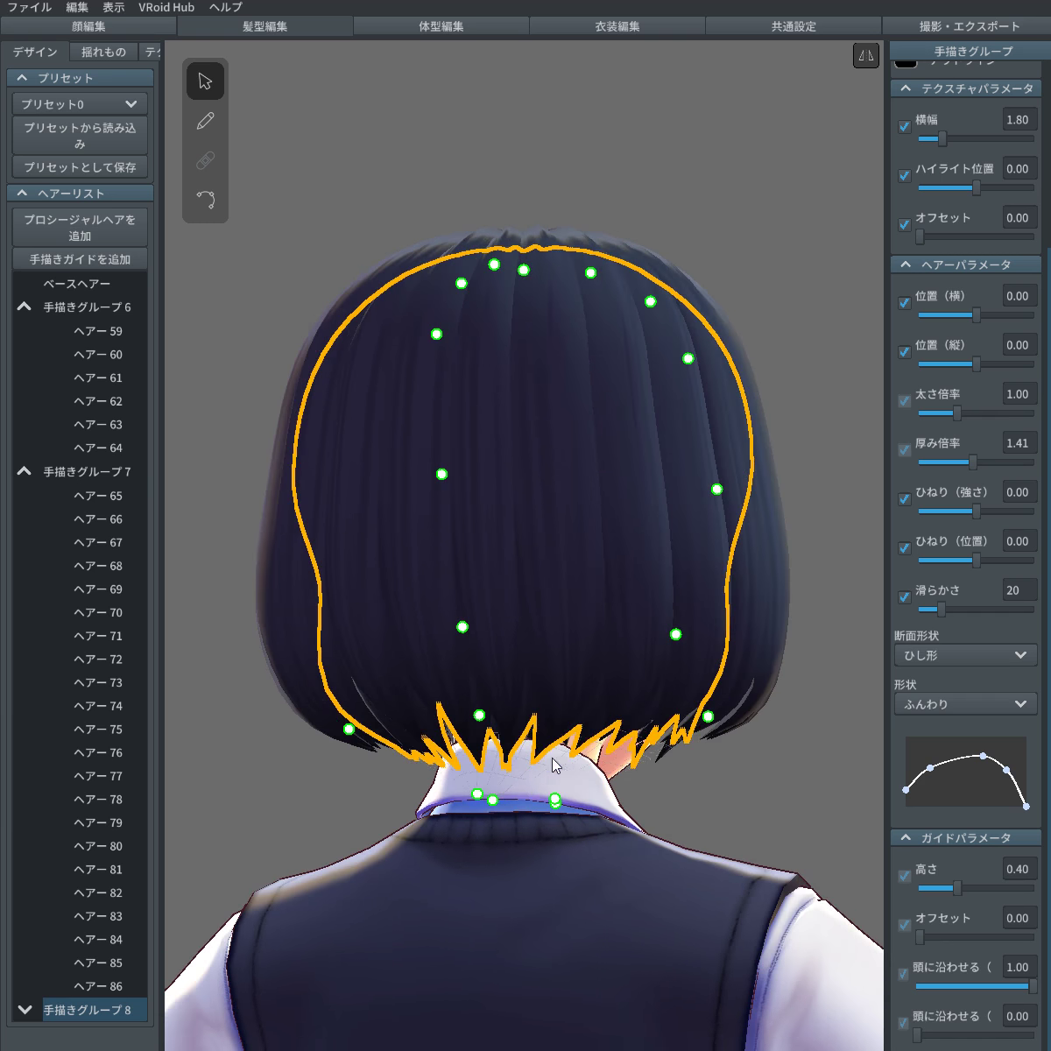
mouse_move(500, 804)
left_mouse_down()
mouse_move(484, 814)
mouse_move(497, 799)
left_mouse_up()
Step: Delete the inner-layer strands ヘアー 107, ヘアー 106 and ヘアー 108 that hang over the face on both sides
right_click_drag(605, 563, 577, 497)
left_click(638, 575)
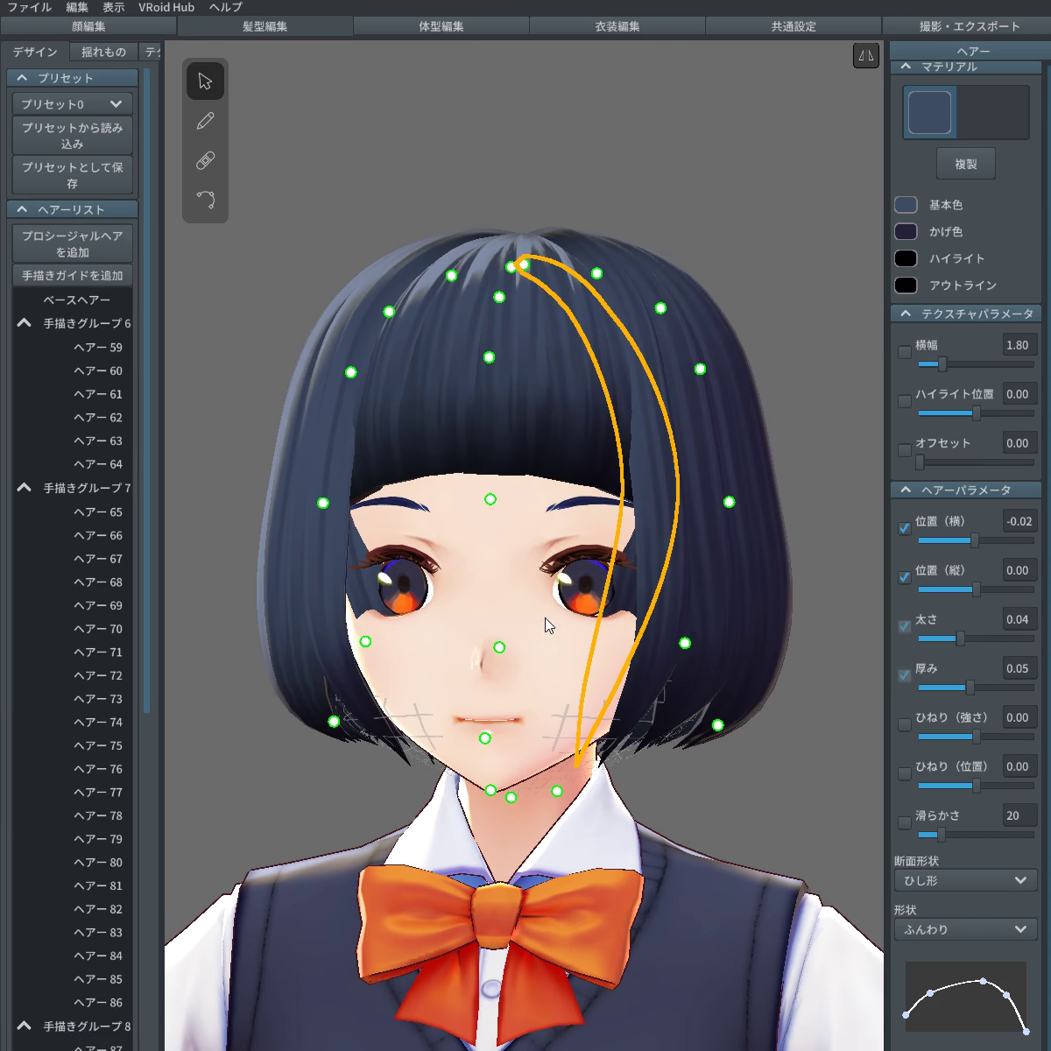
scroll(107, 927, "down", 5)
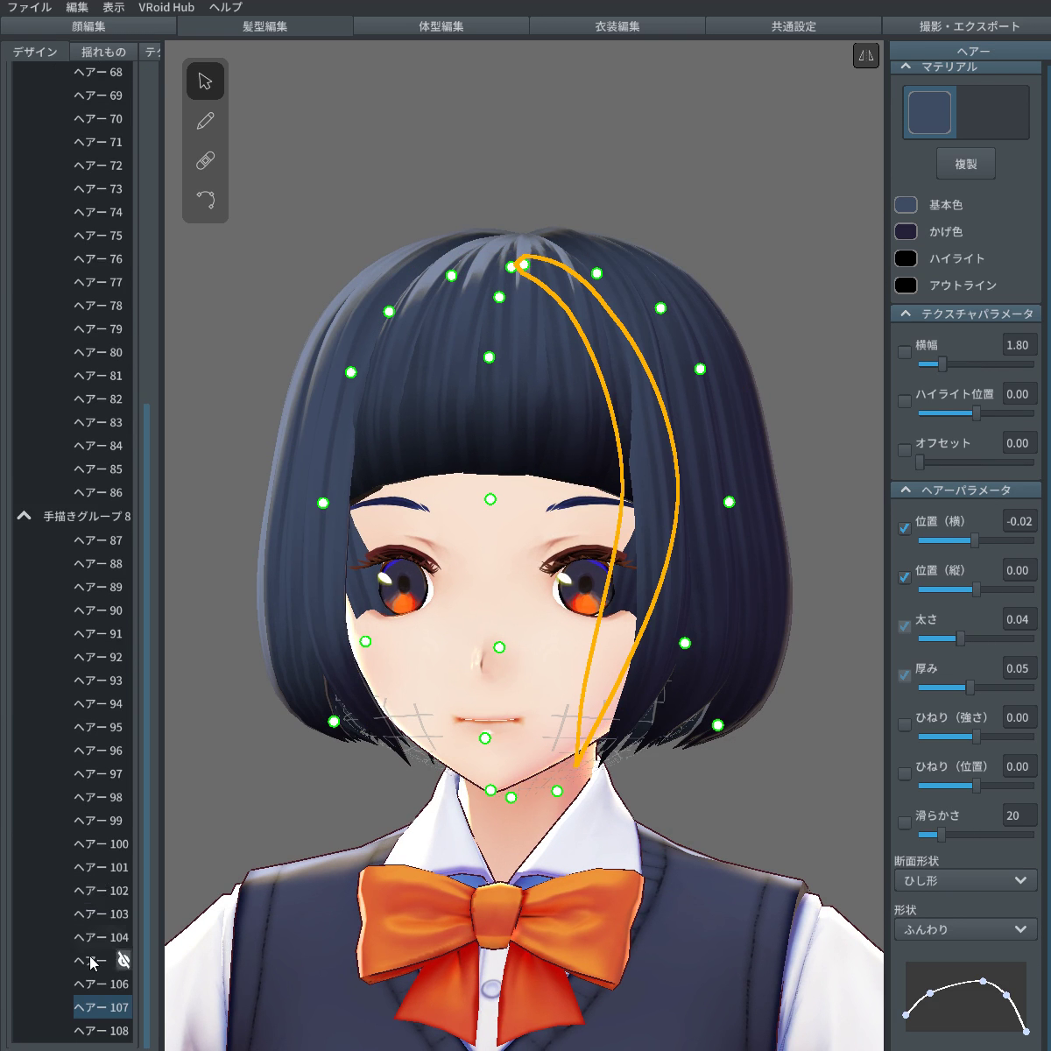
right_click(96, 1007)
left_click(108, 989)
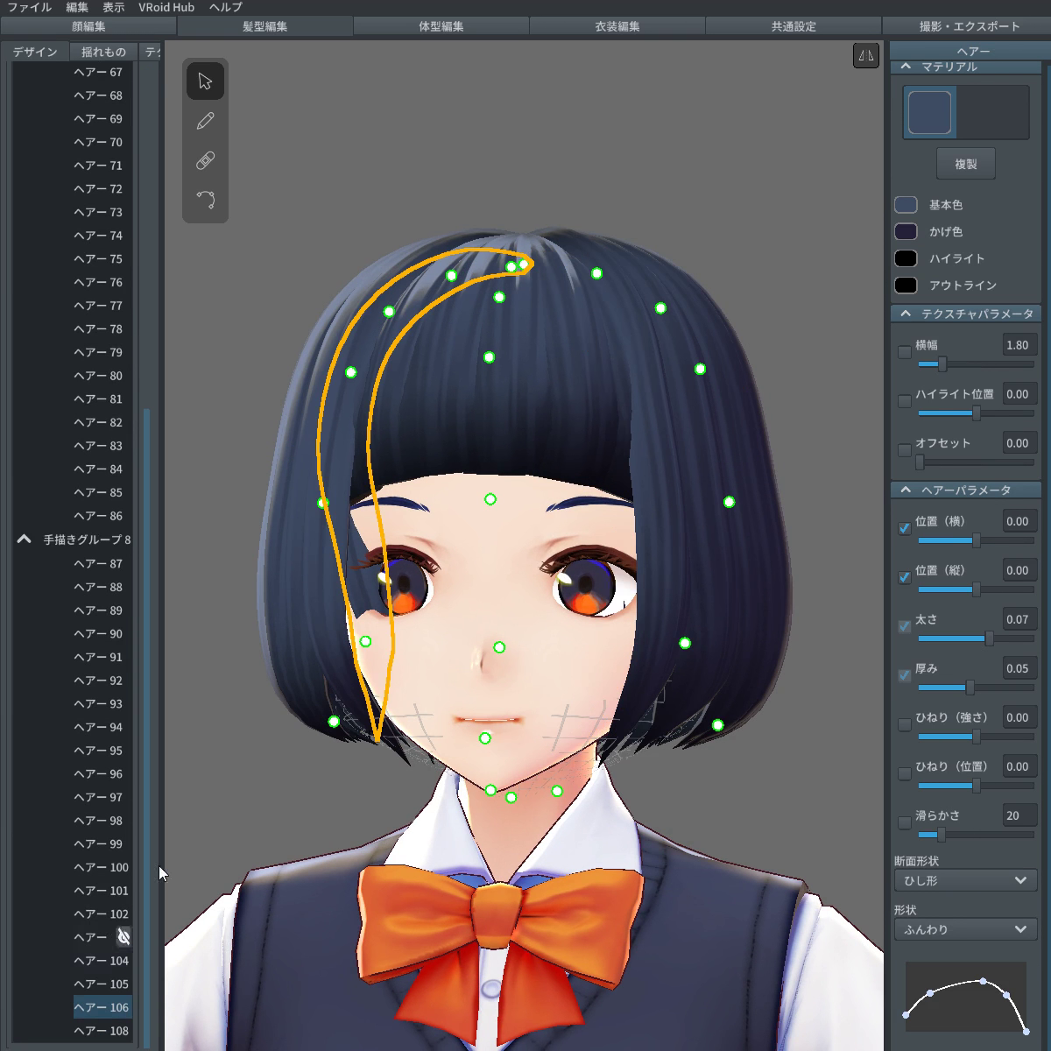
right_click(117, 1007)
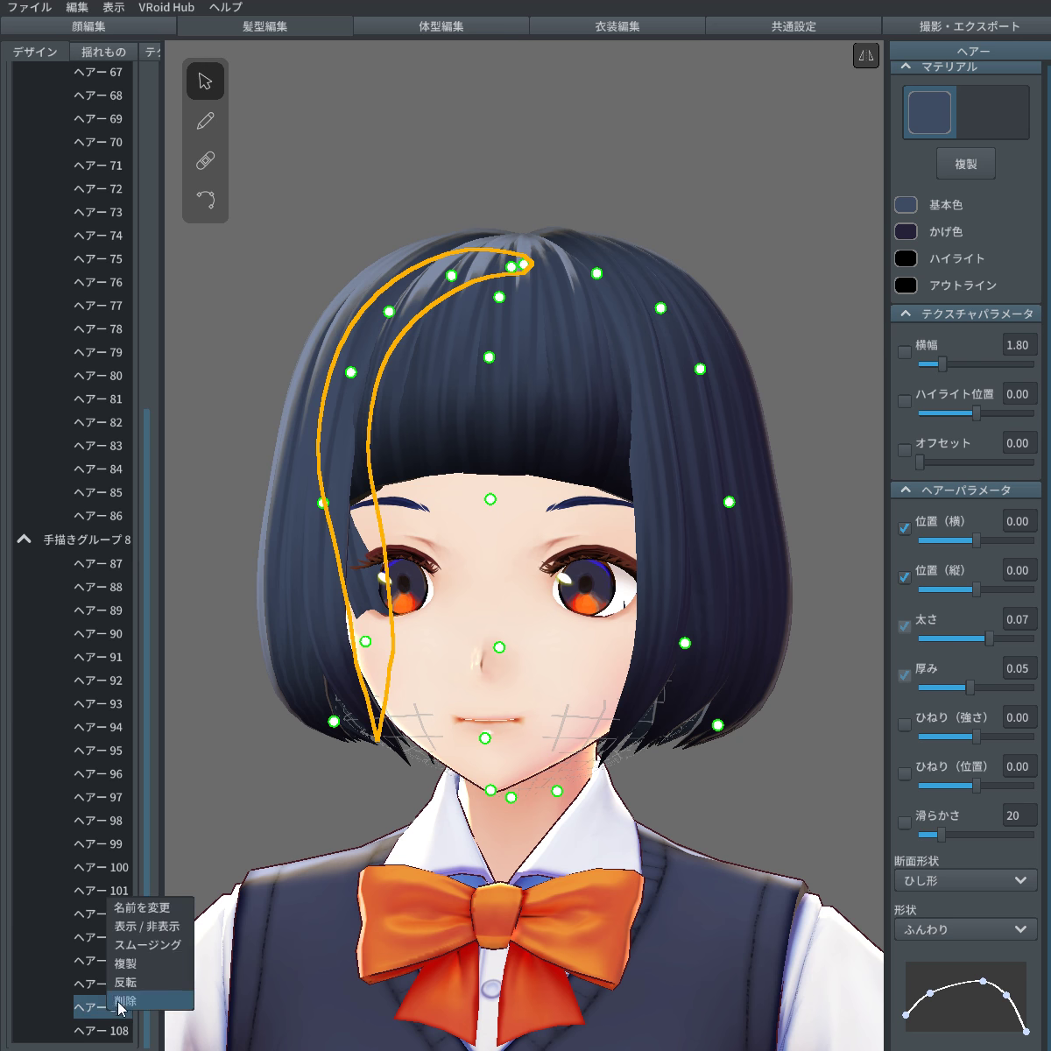
left_click(108, 988)
right_click_drag(377, 666, 417, 629)
left_click(437, 614)
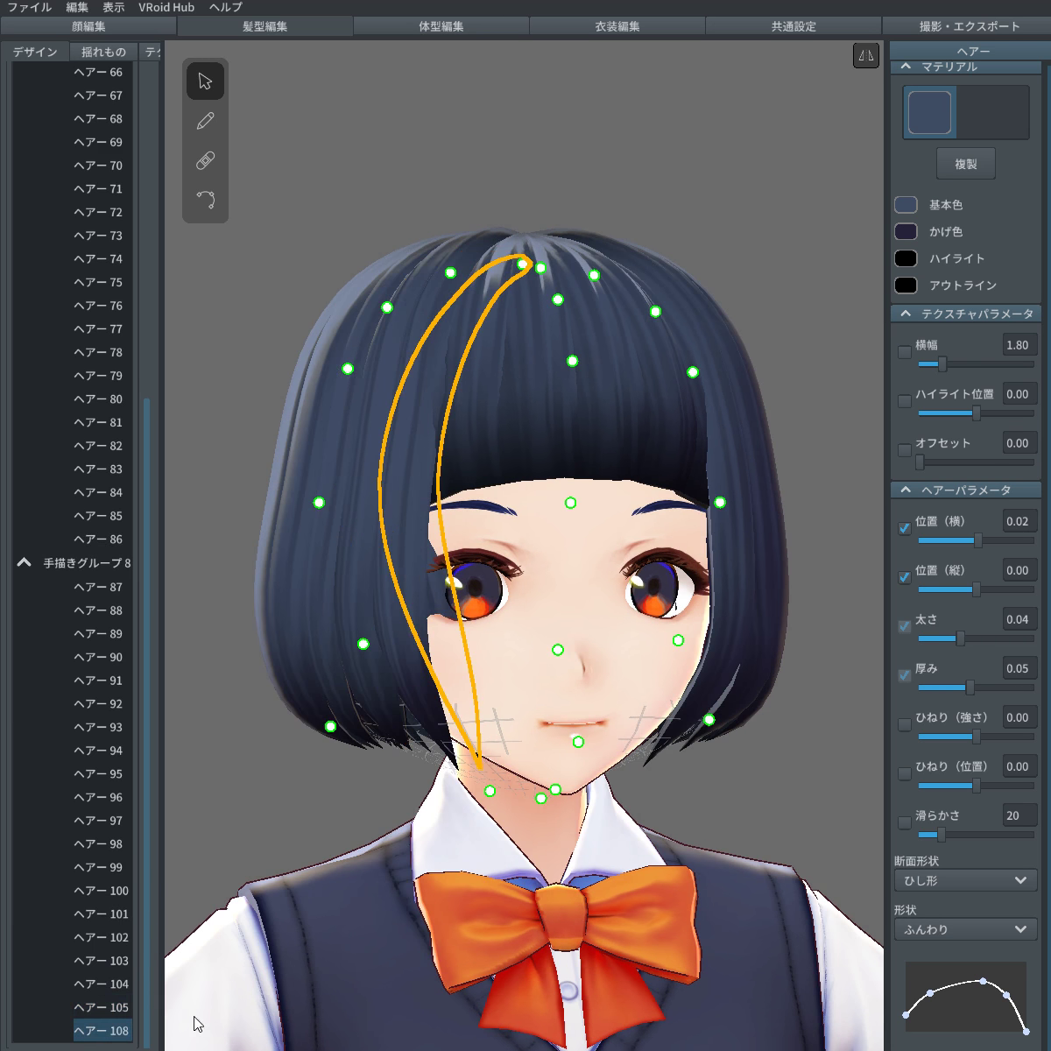
right_click(115, 1029)
left_click(123, 1025)
Step: Try deleting the inner-layer side strand ヘアー 93 and undo the deletion
right_click_drag(723, 653, 723, 717)
left_click(642, 607)
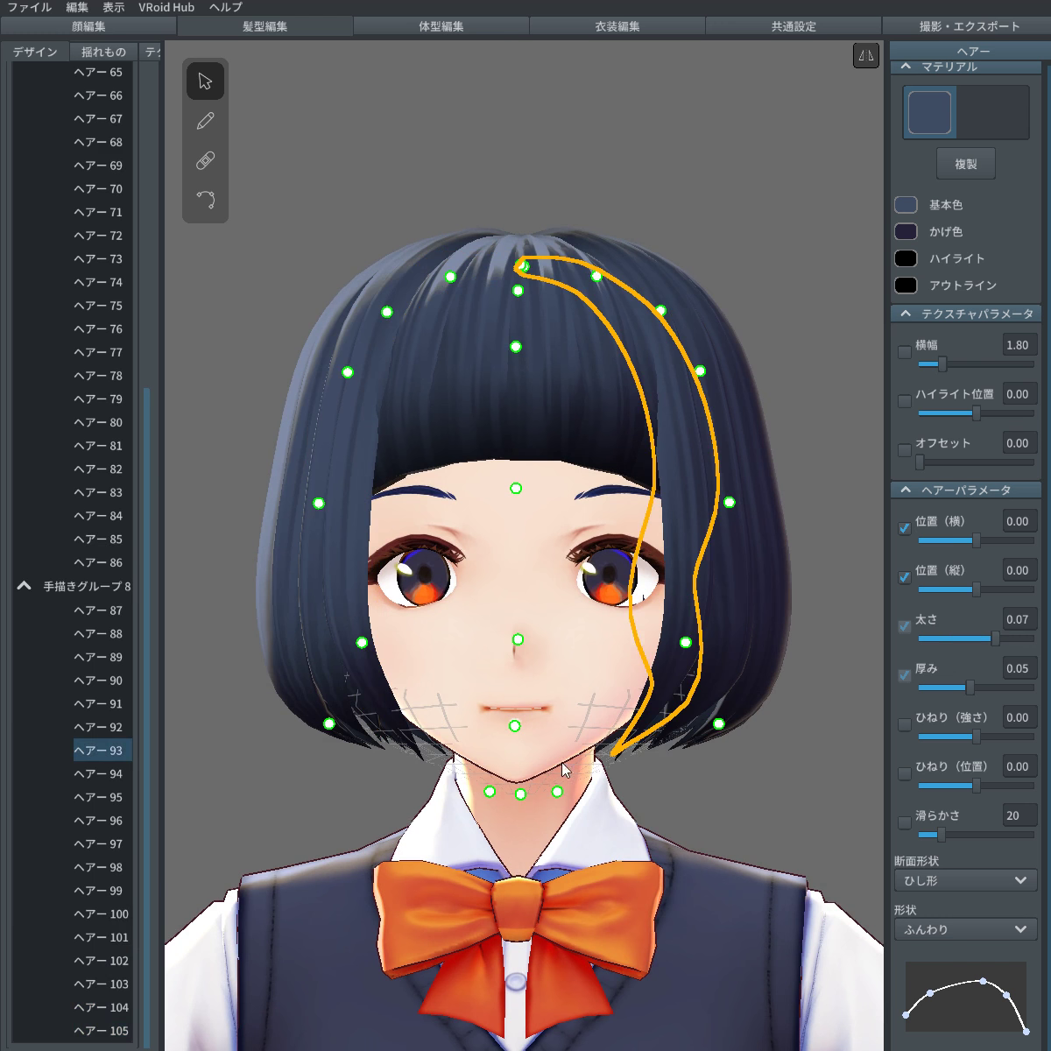
right_click(106, 751)
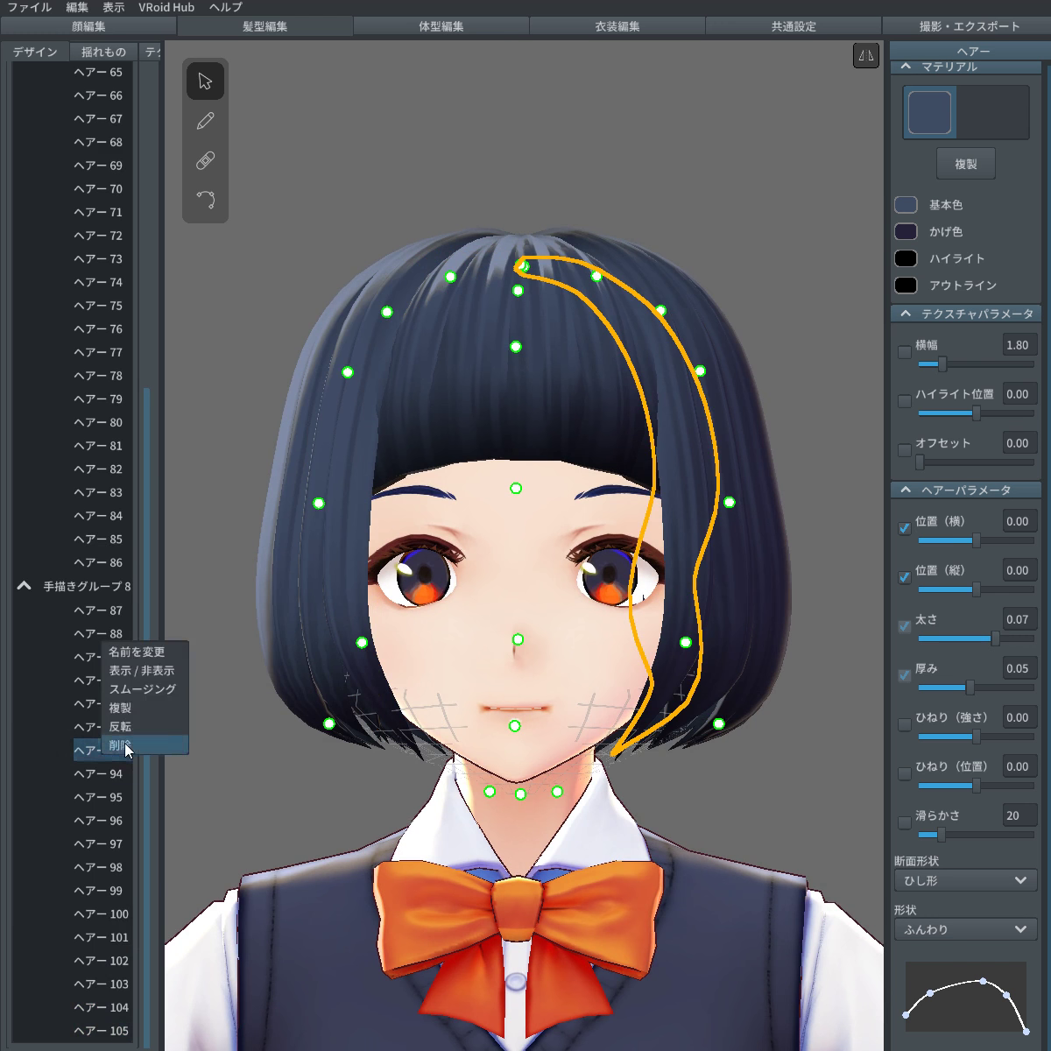
left_click(115, 720)
key("ctrl+z")
Step: Delete the inner-layer side strand ヘアー 87 from 手描きグループ 8 and deselect the group
right_click_drag(680, 677, 674, 630)
left_click(687, 607)
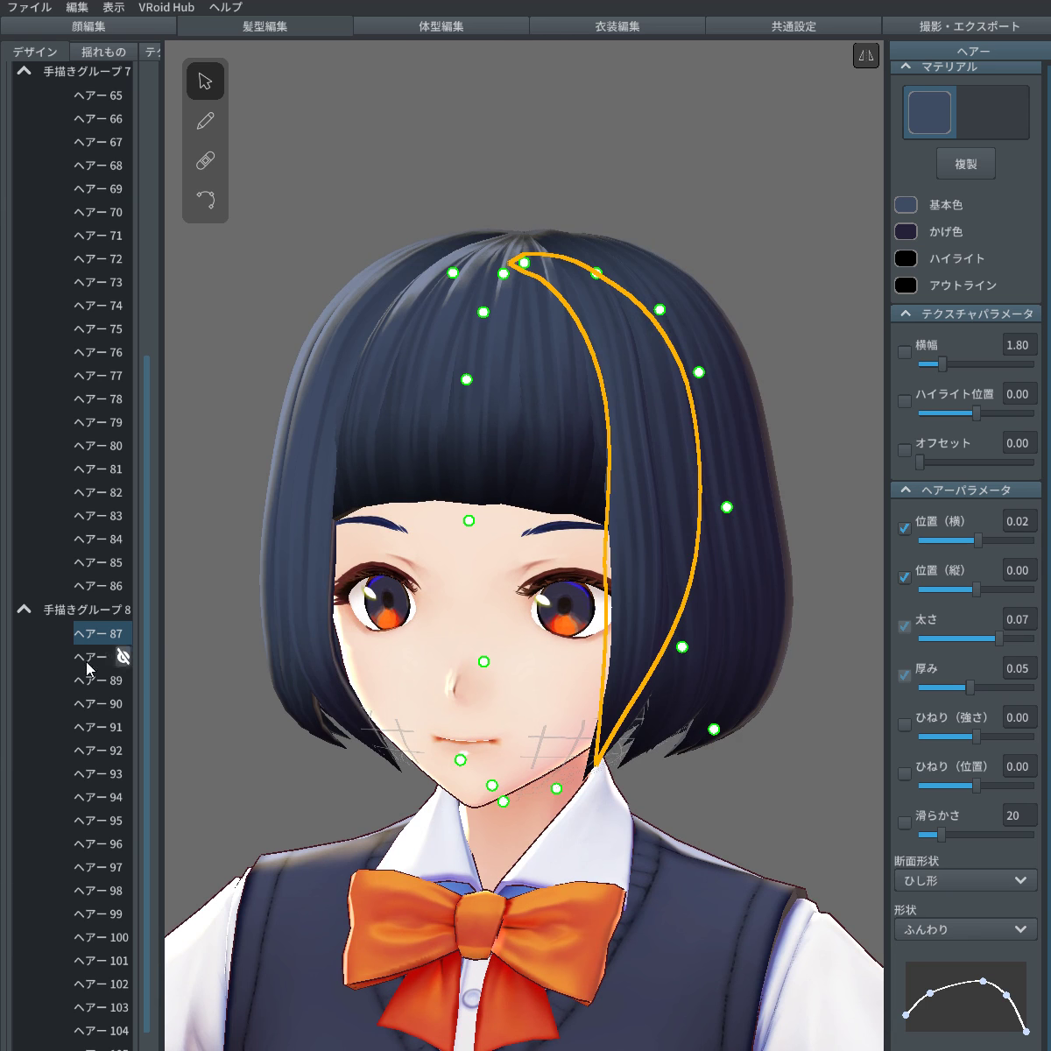
right_click(115, 633)
left_click(129, 629)
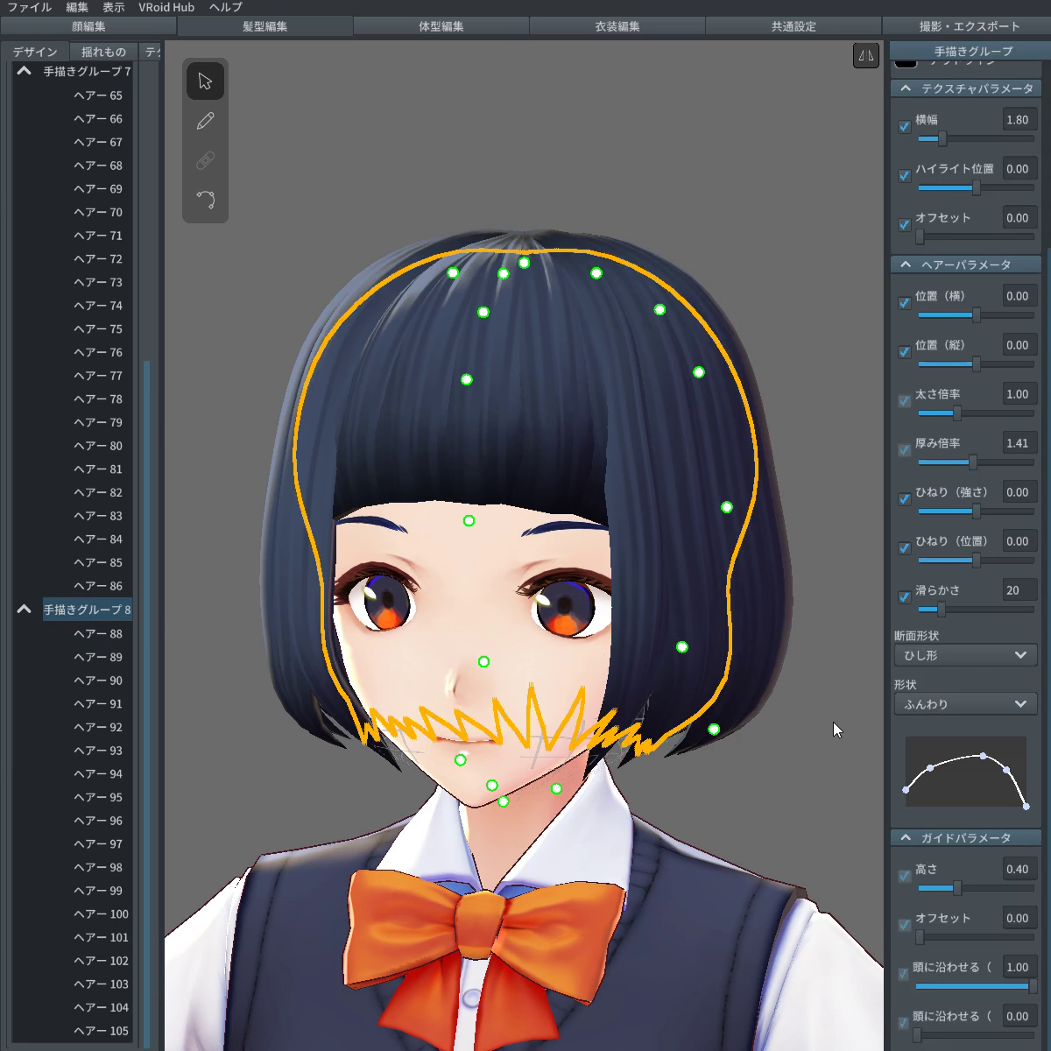
left_click(834, 727)
mouse_move(783, 750)
right_mouse_down()
mouse_move(772, 702)
mouse_move(768, 741)
right_mouse_up()
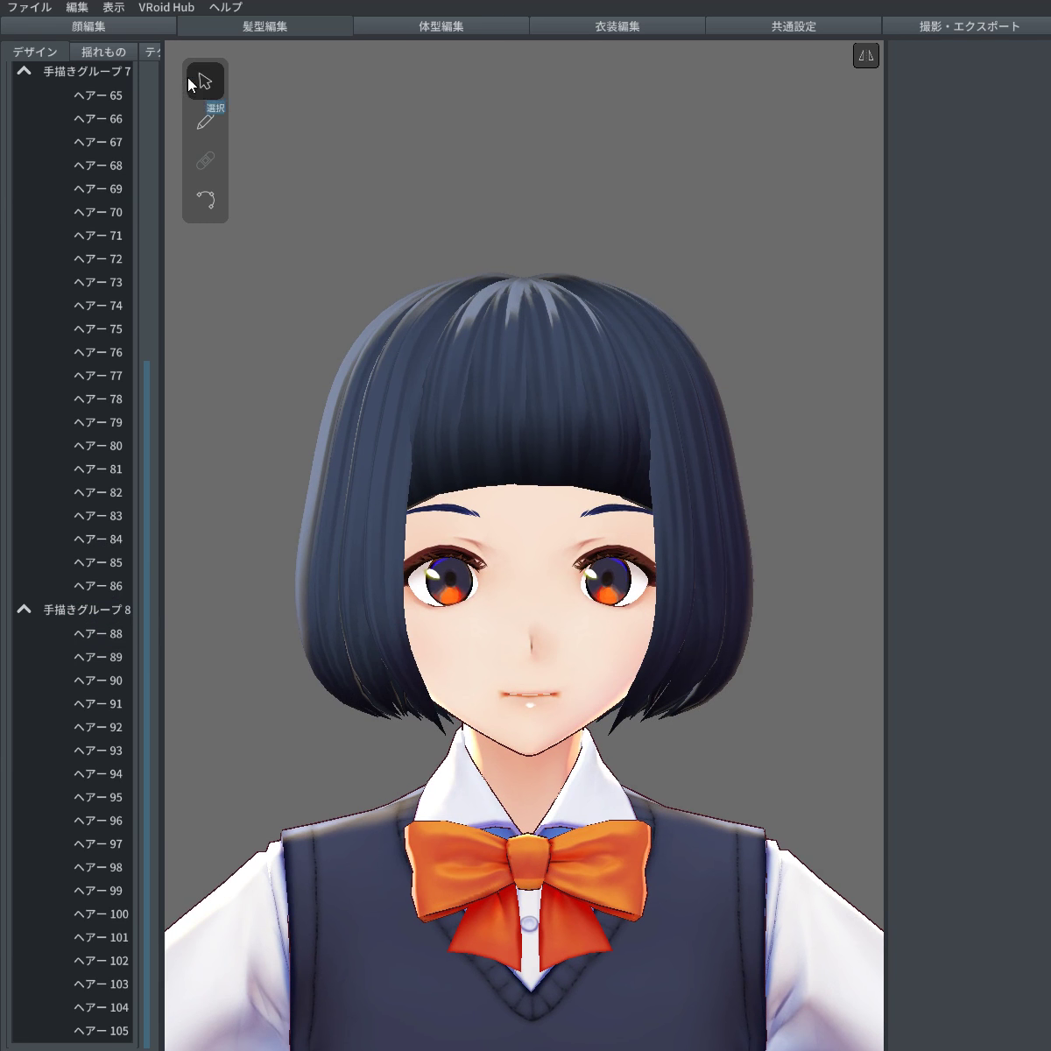
Step: Lower the side guide points near mouth level of the outer bob group 手描きグループ 7 to drop its roundest part slightly
left_click(342, 568)
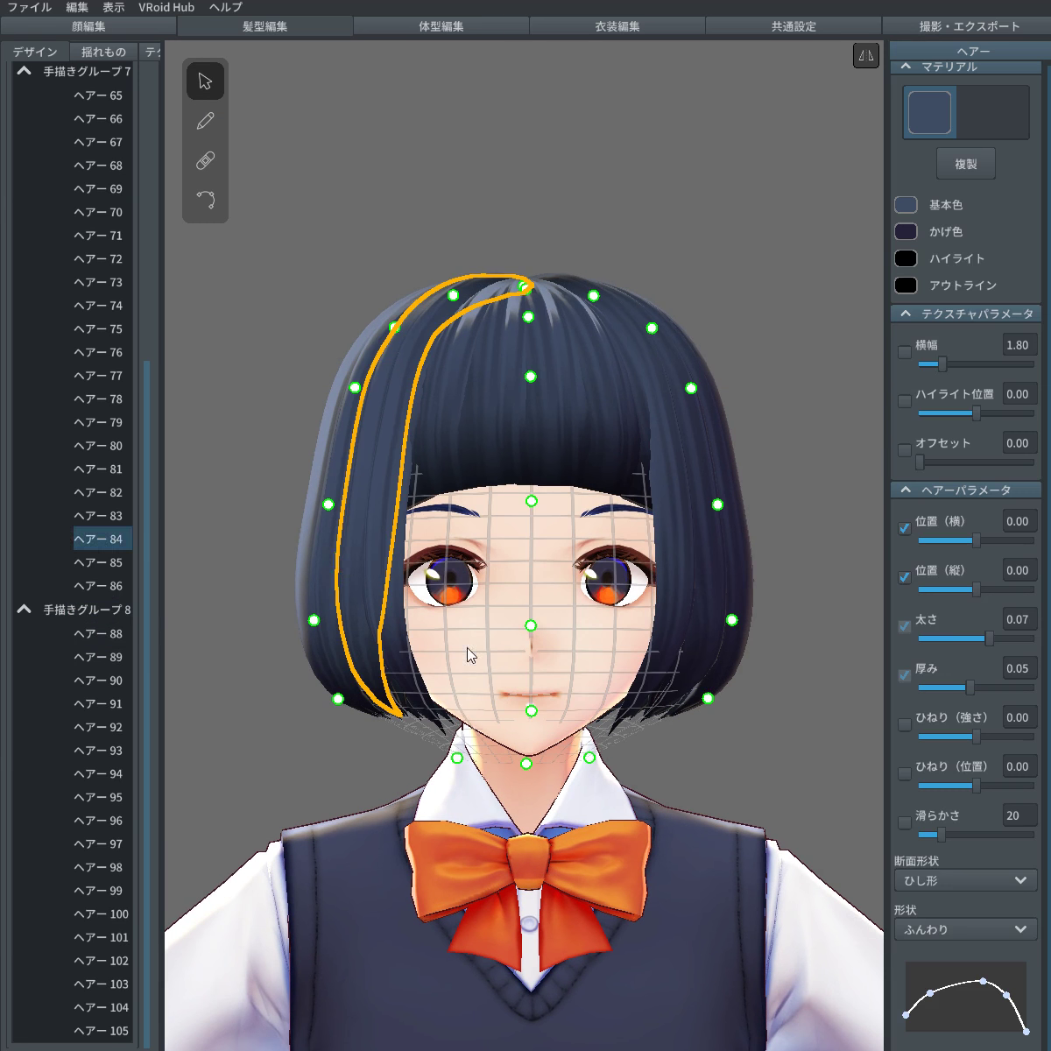
left_click(738, 624)
mouse_move(737, 622)
left_mouse_down()
mouse_move(748, 640)
mouse_move(736, 640)
left_mouse_up()
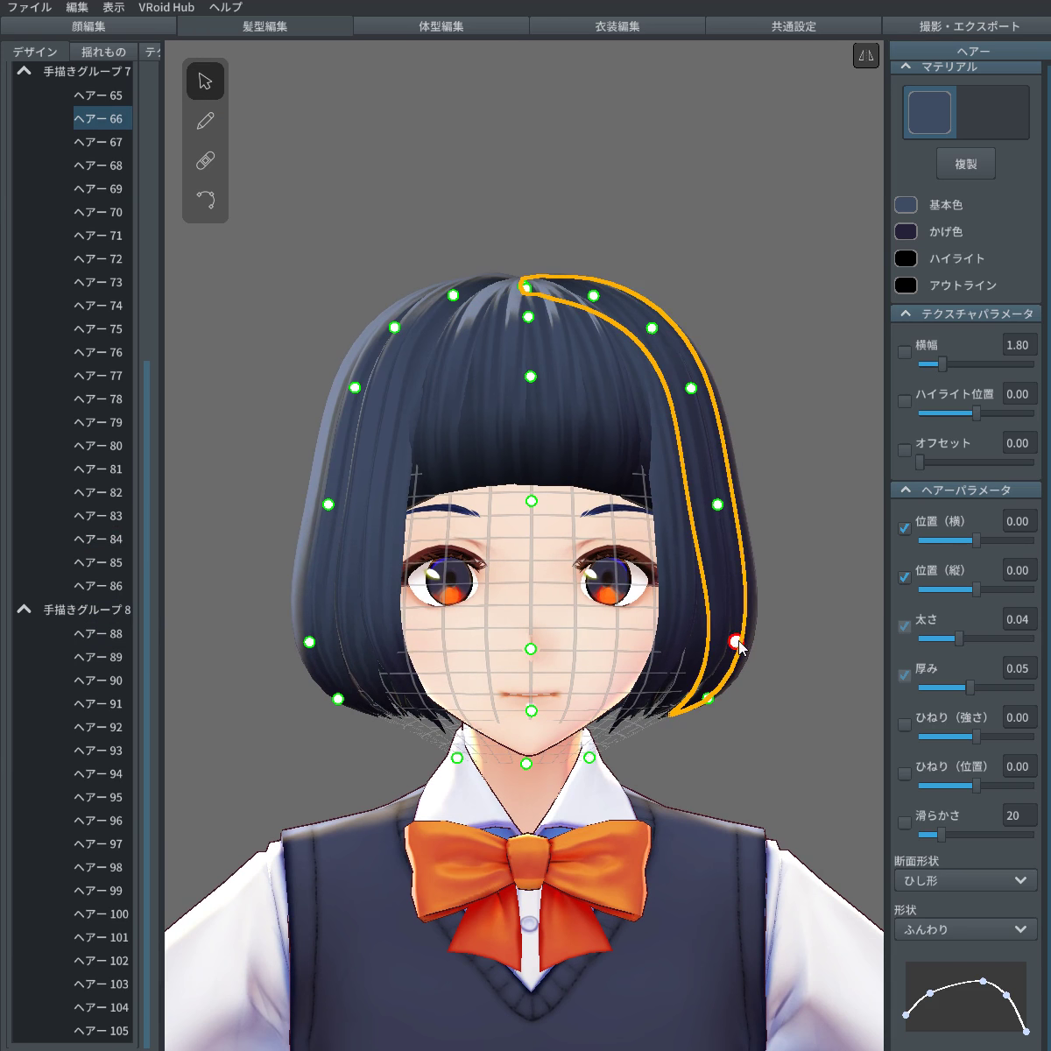
Step: Try lowering the outer bob group's side guide points at brow level and undo the change
left_click_drag(718, 506, 716, 523)
key("ctrl+z")
key("ctrl+z")
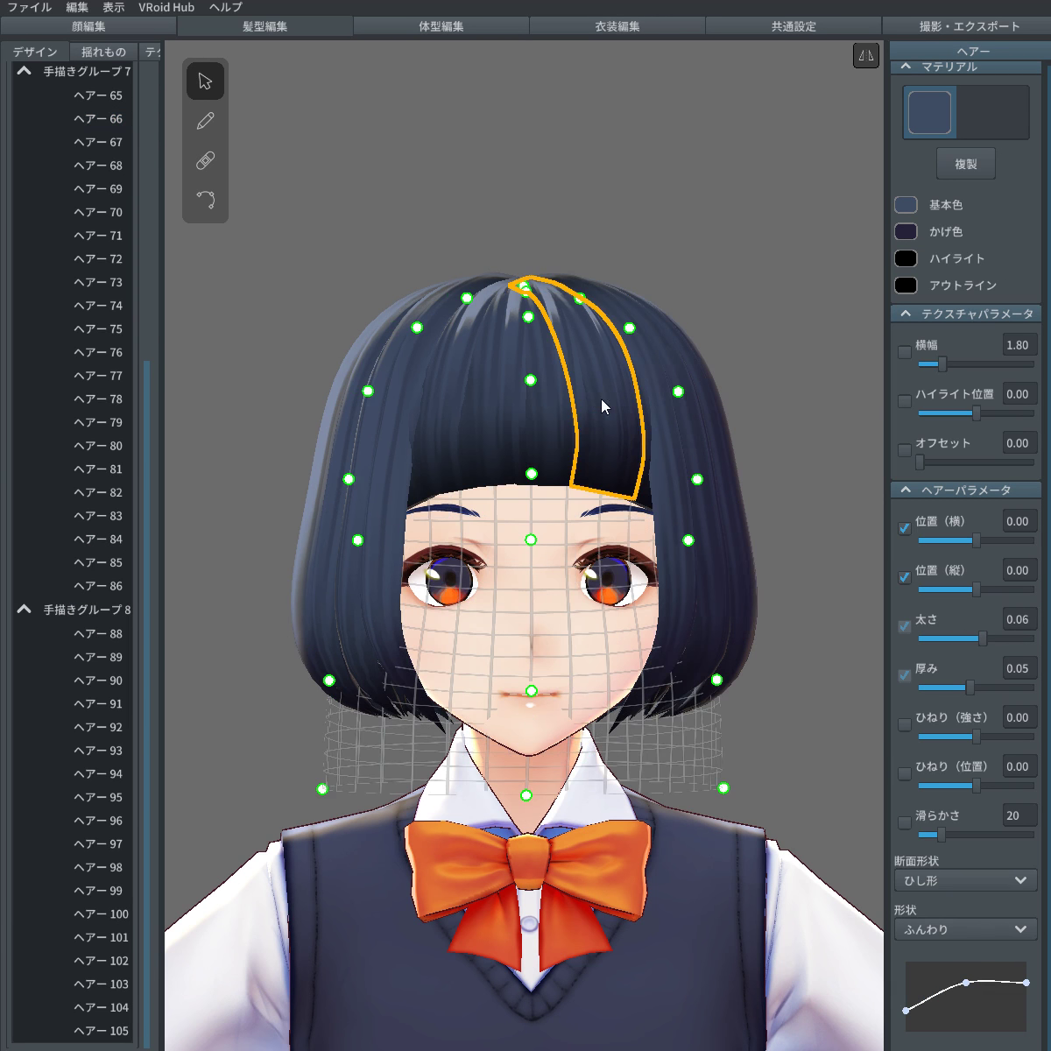
Step: Adjust the fringe group's side guide points inward and level the fringe's lower edge by moving its strands' end control points
left_click_drag(677, 394, 662, 391)
left_click_drag(692, 477, 697, 481)
left_click(205, 200)
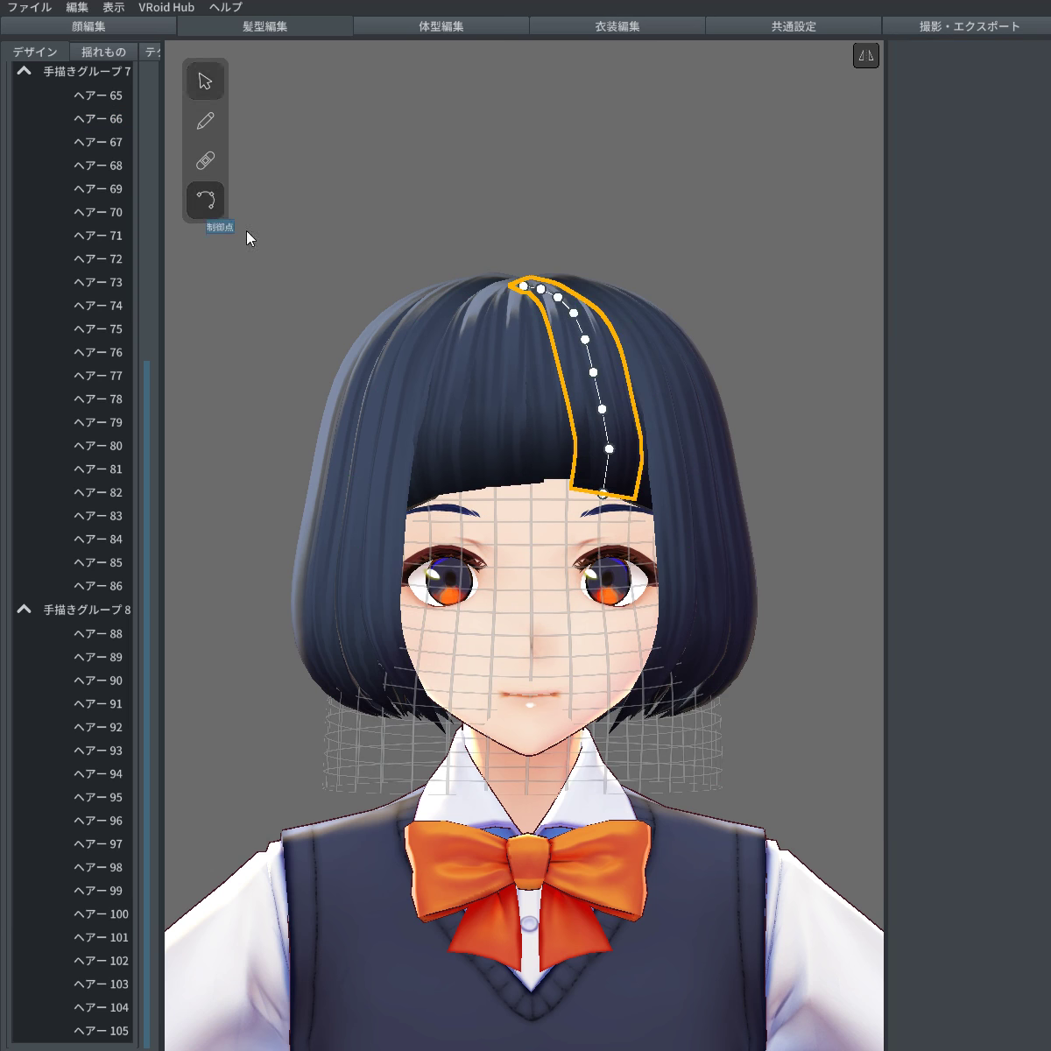
left_click_drag(633, 482, 551, 480)
left_click(814, 732)
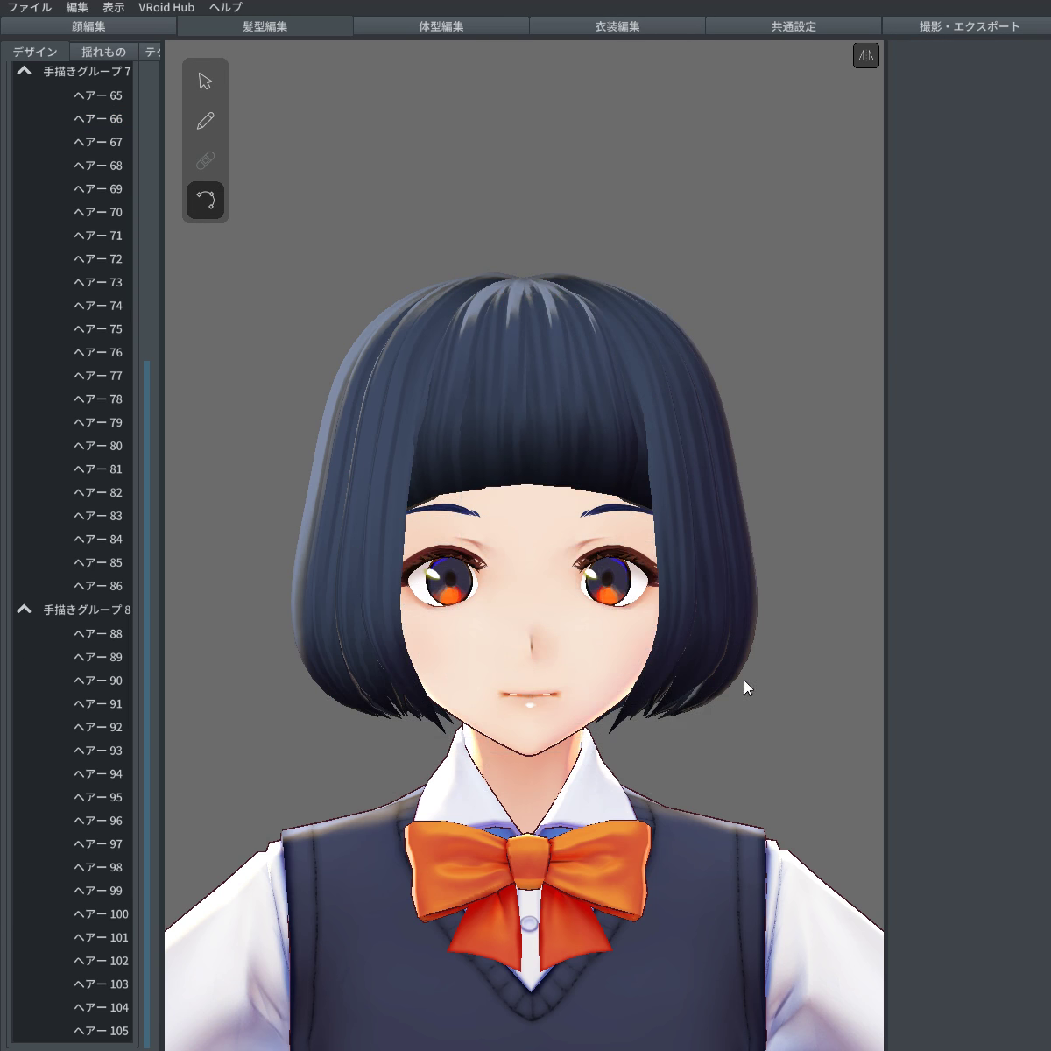
scroll(795, 792, "up", 3)
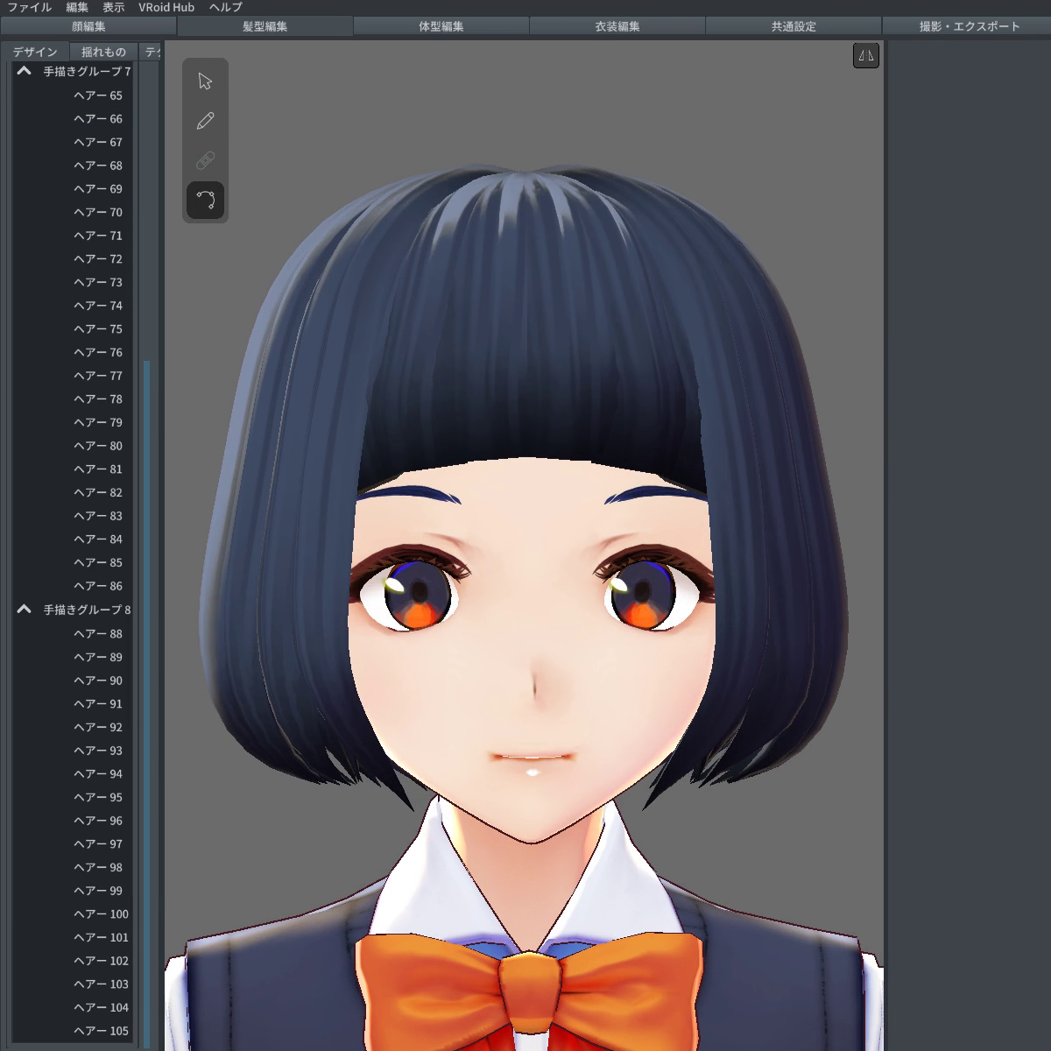